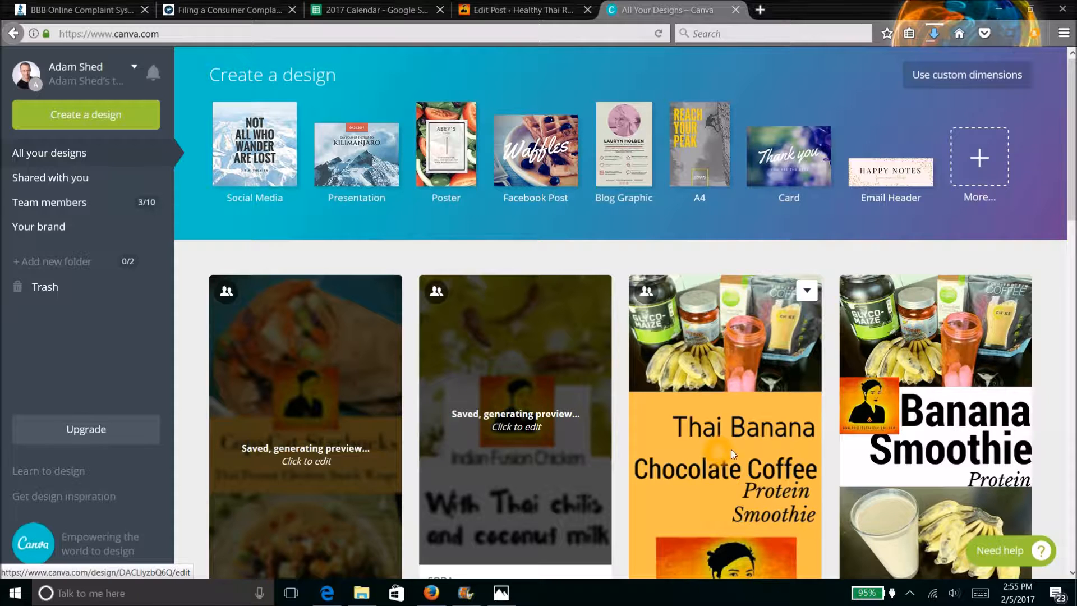
Open the full list of design types for creating a new design
mouse_move(1071, 179)
mouse_down()
mouse_move(1072, 230)
mouse_move(1071, 178)
mouse_up()
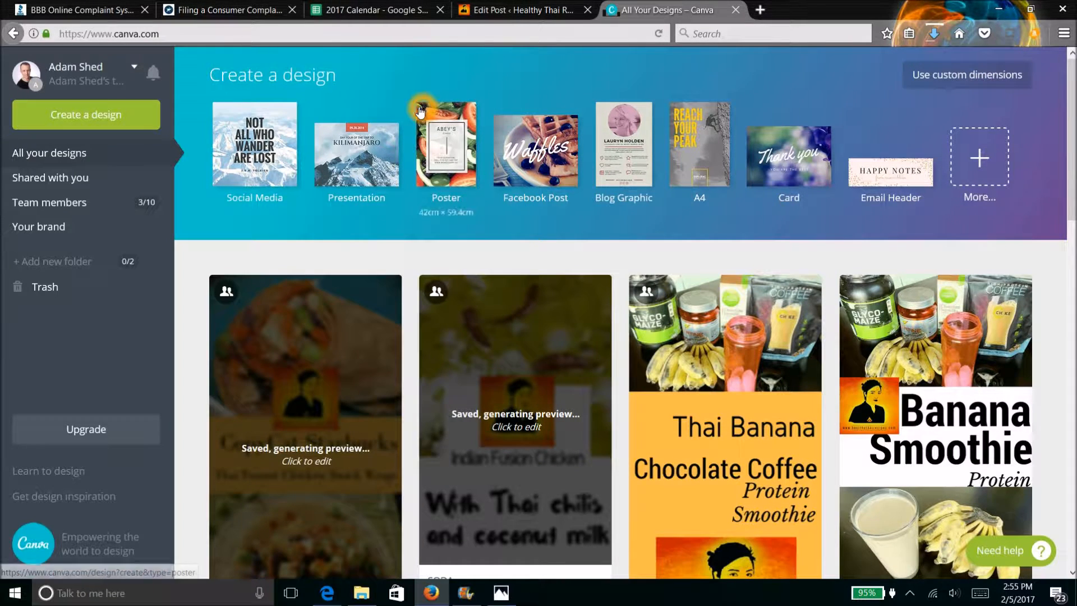
click(103, 114)
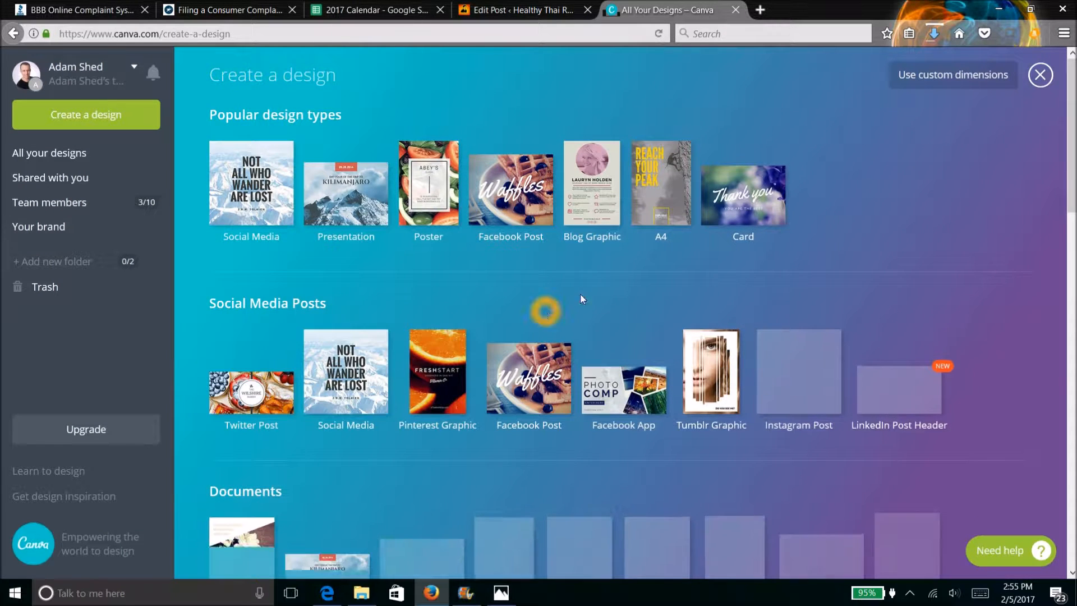
click(967, 80)
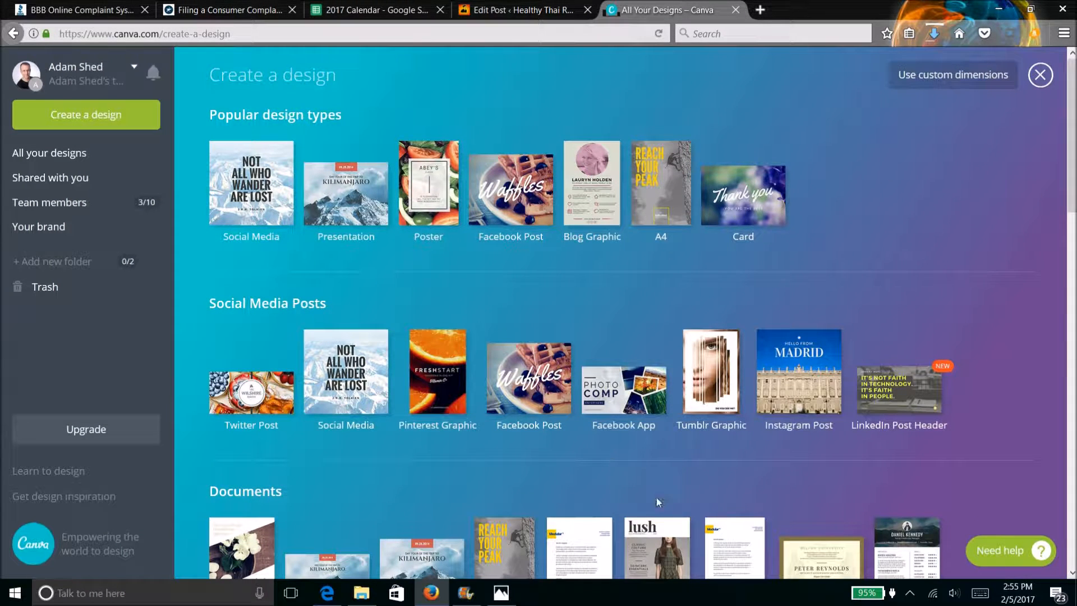
click(902, 178)
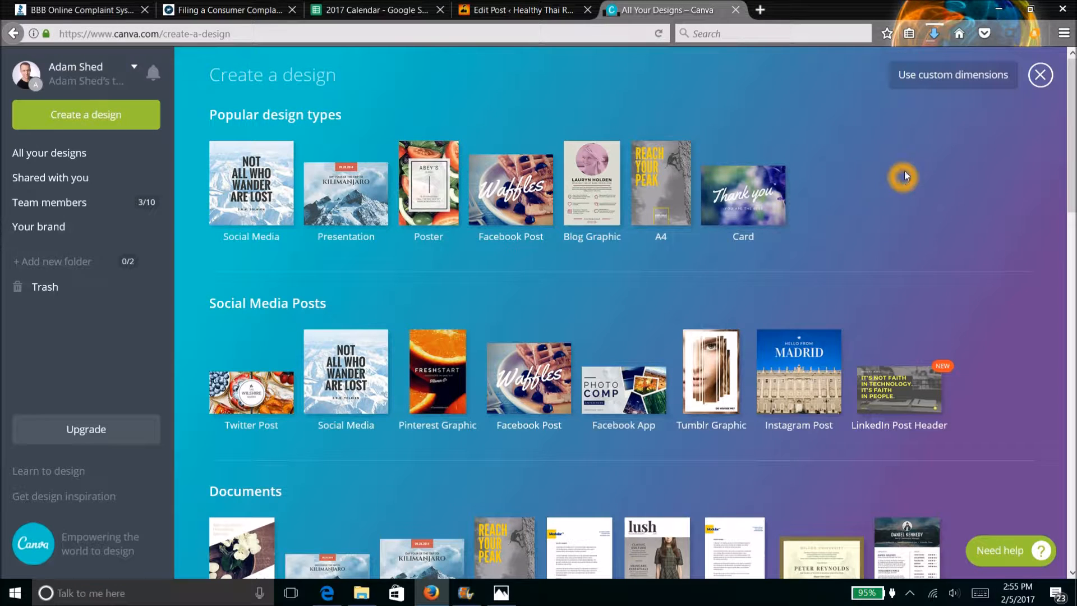
click(899, 266)
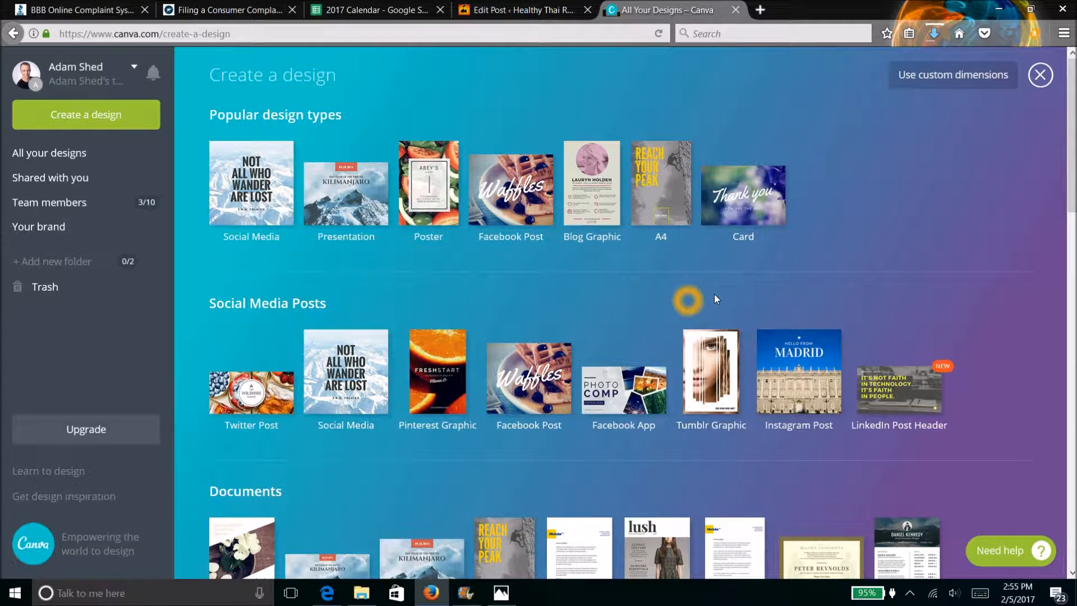
Create a new blank design with custom dimensions of 700 × 1700 px
click(942, 79)
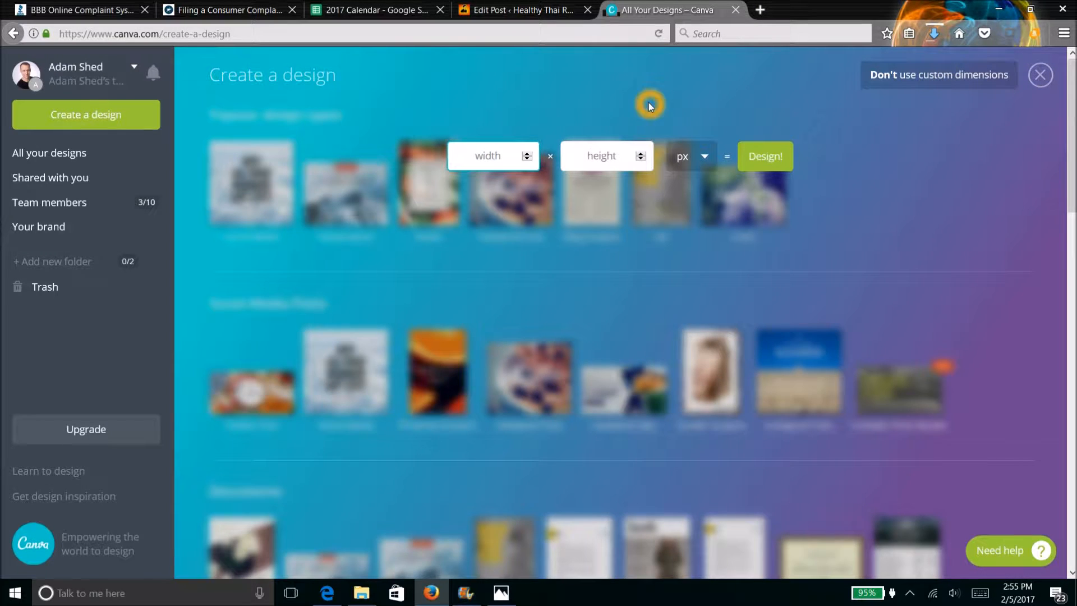
text(700)
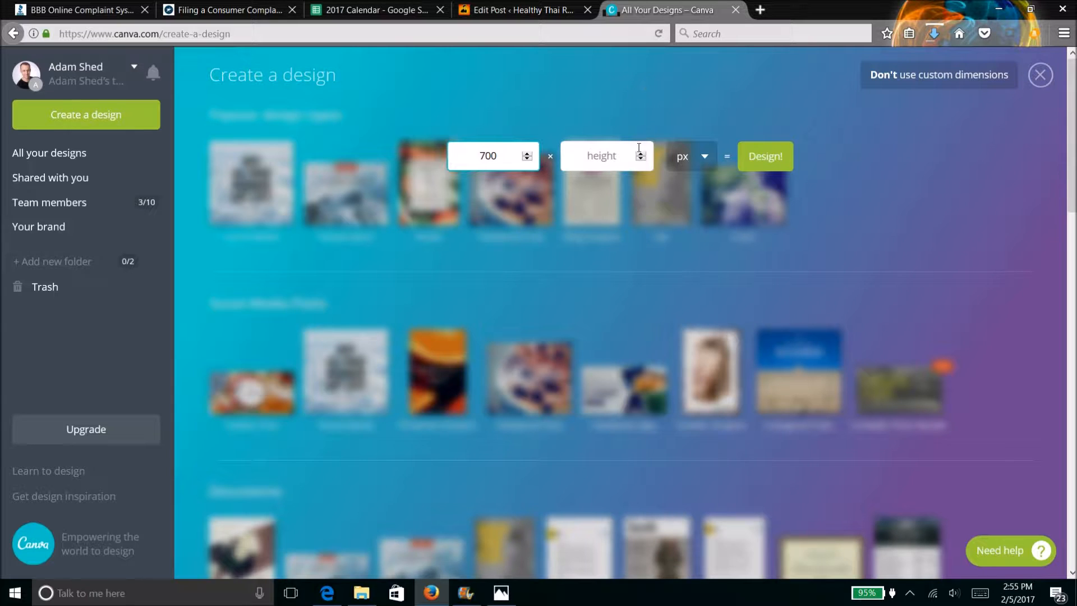
click(625, 156)
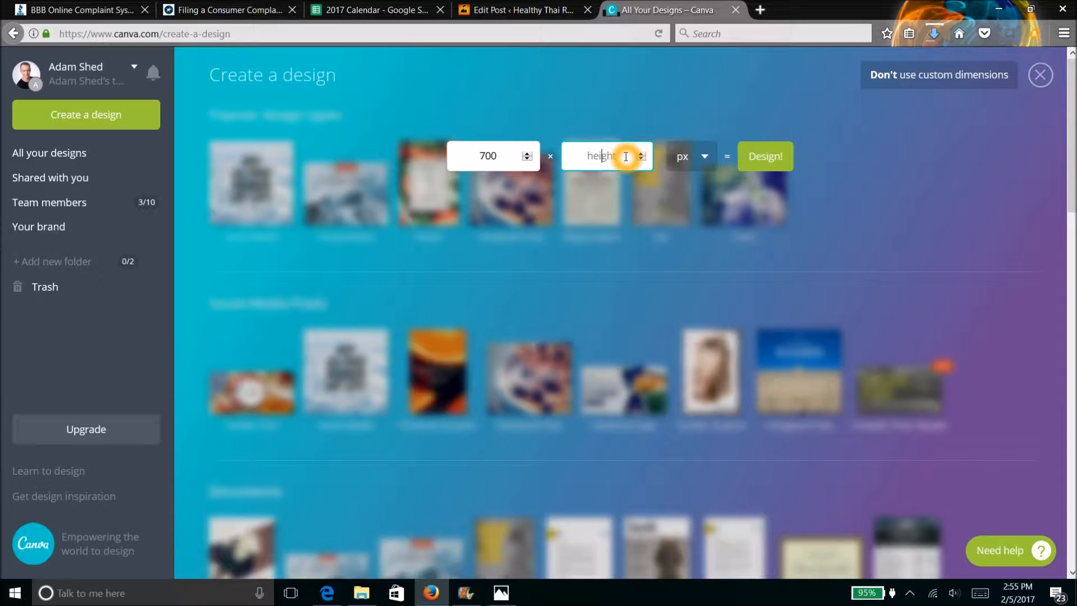
text(1300)
key(BackSpace)
key(BackSpace)
text(00)
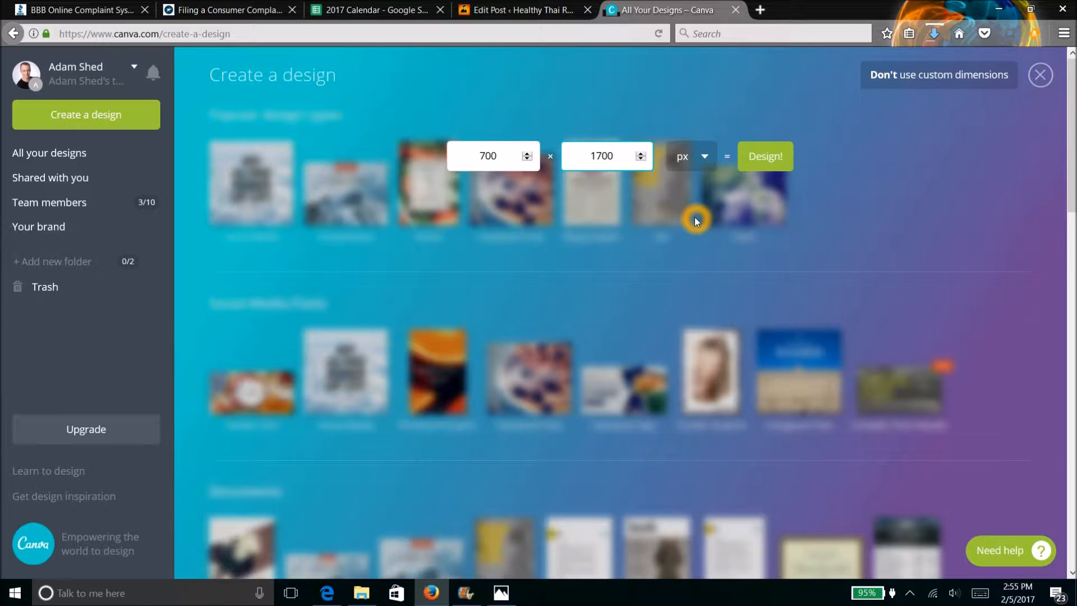
click(767, 158)
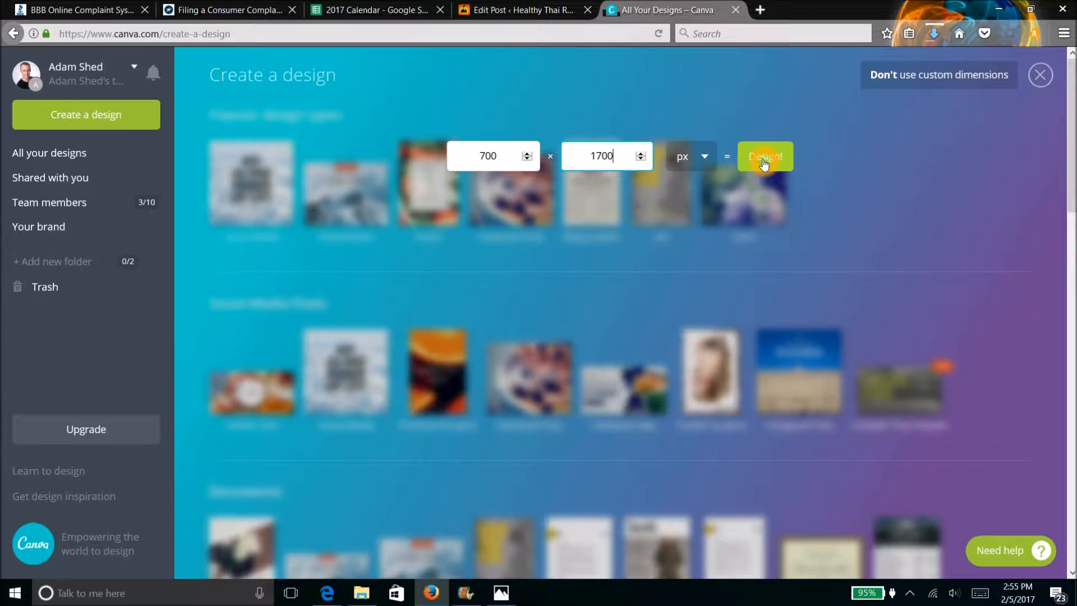
click(764, 160)
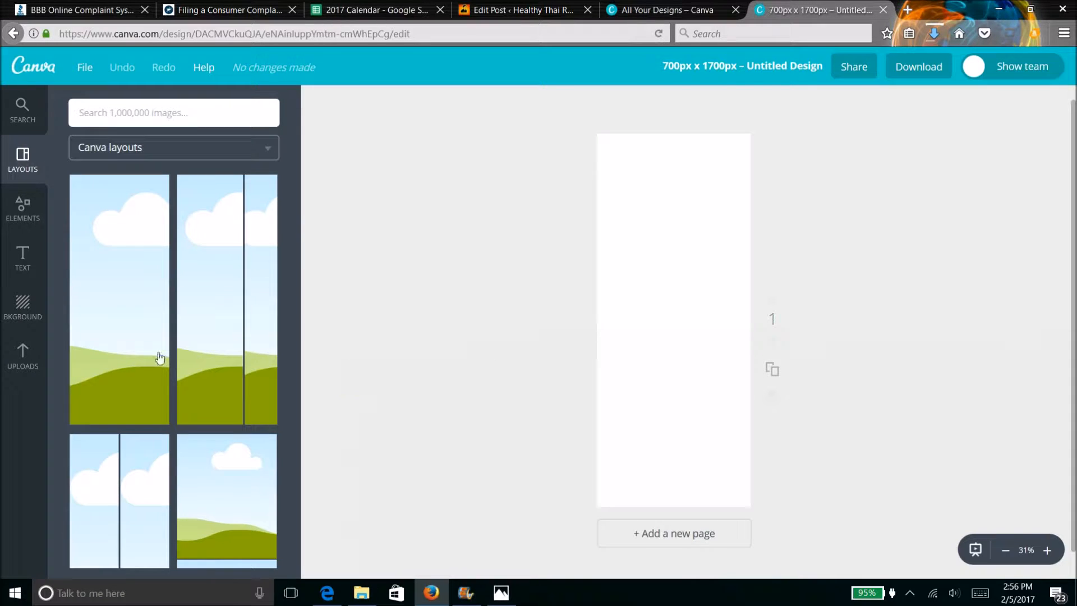
Upload the images "Starfruit Smoothie" and "Starfruit Smoothie Ingredients" from the Desktop folder
click(23, 361)
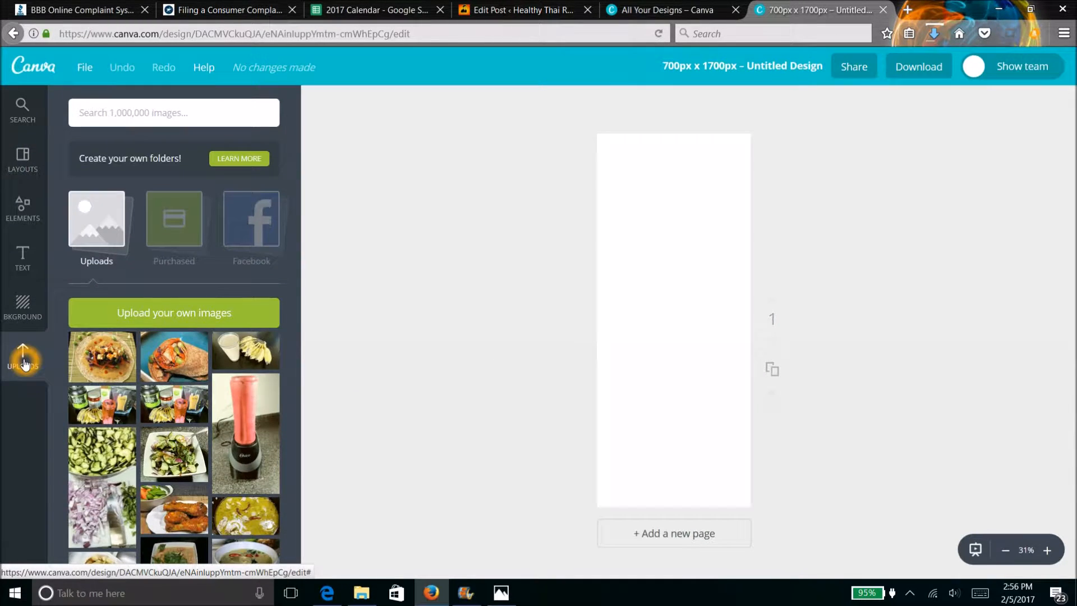
click(181, 312)
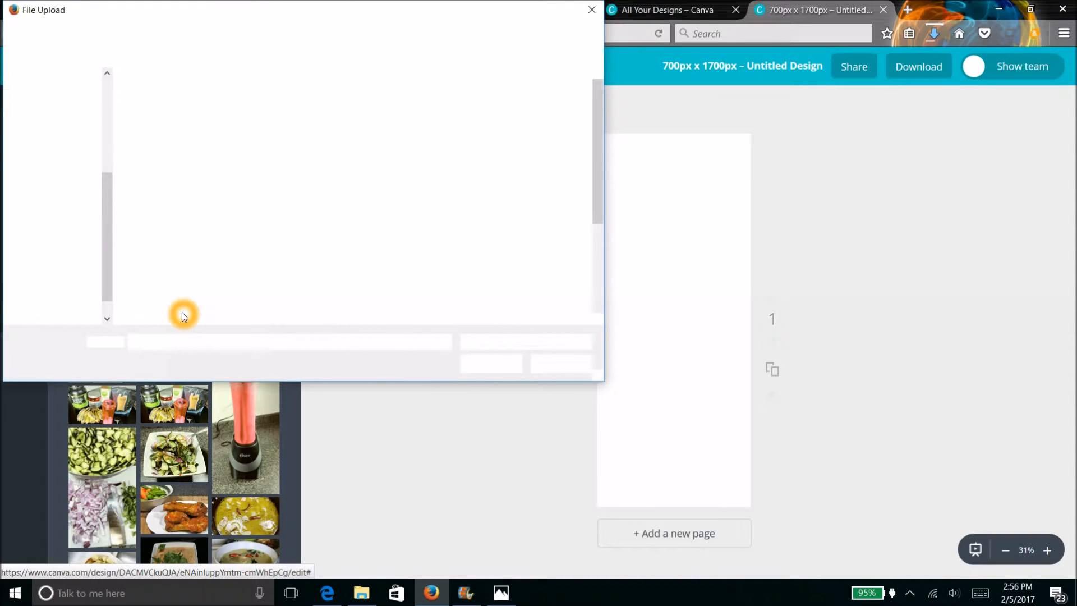
drag(599, 139, 587, 247)
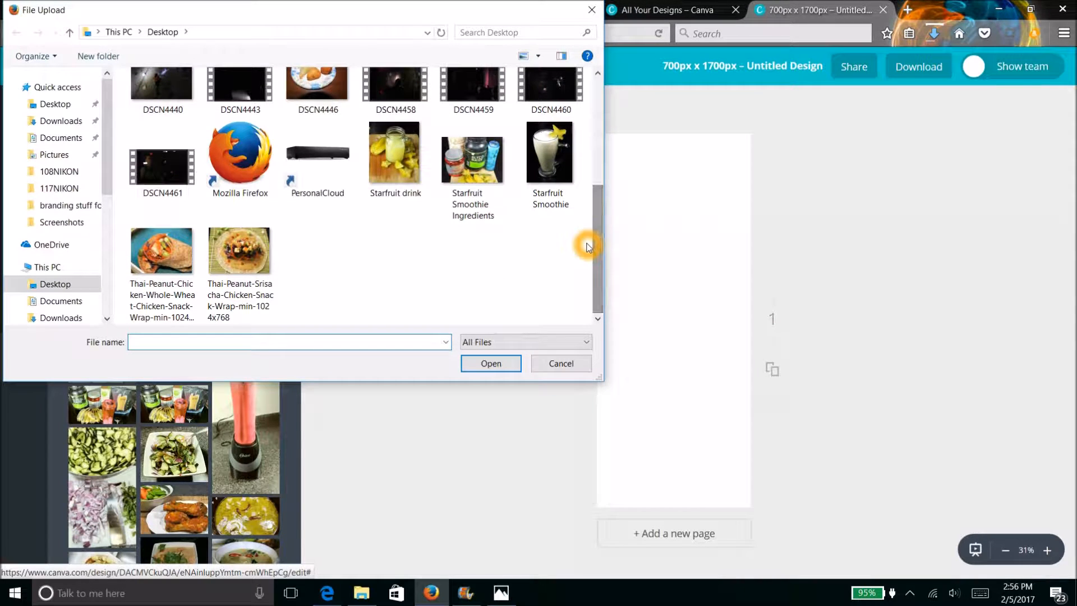
click(479, 170)
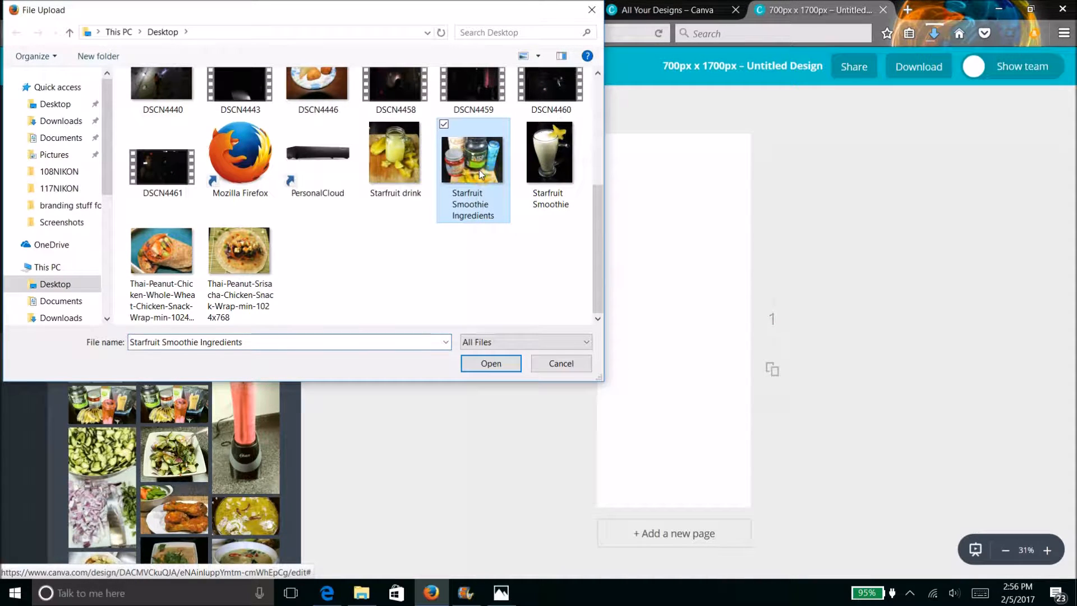
click(488, 363)
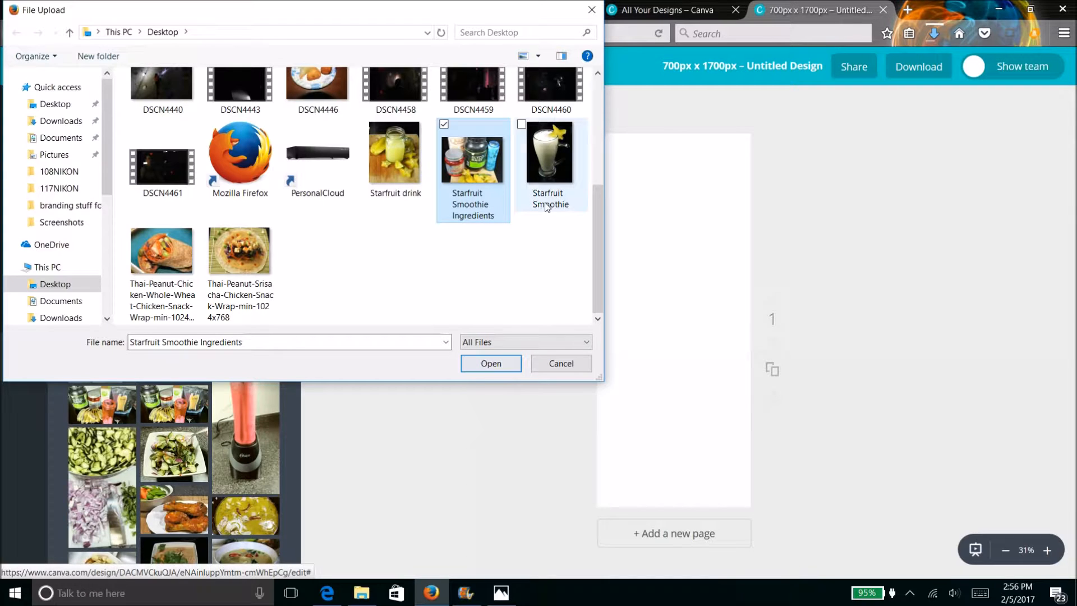
ctrl+click(547, 169)
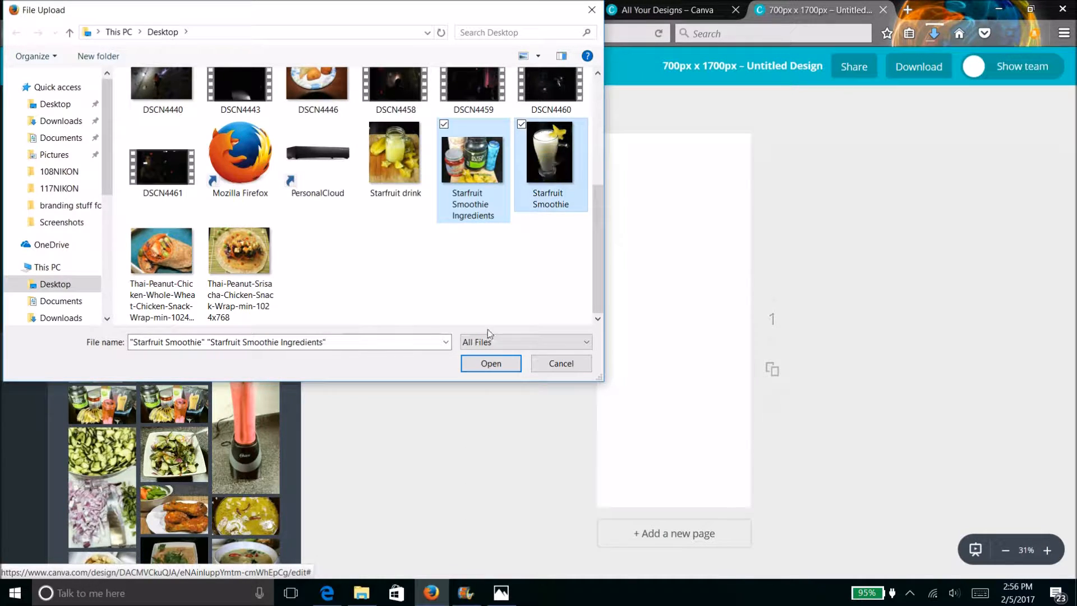
click(491, 364)
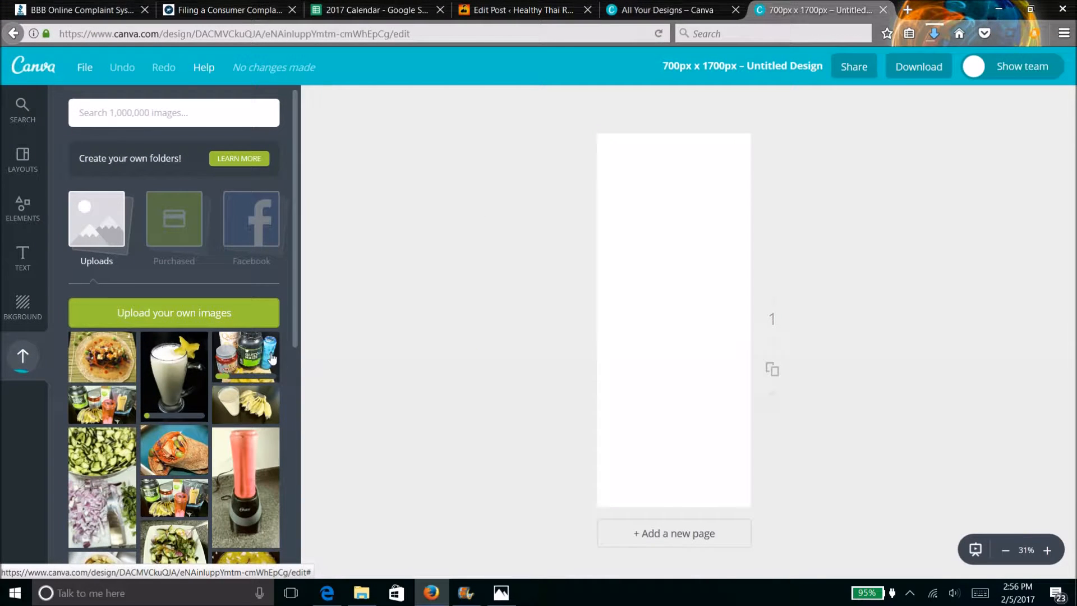
click(362, 374)
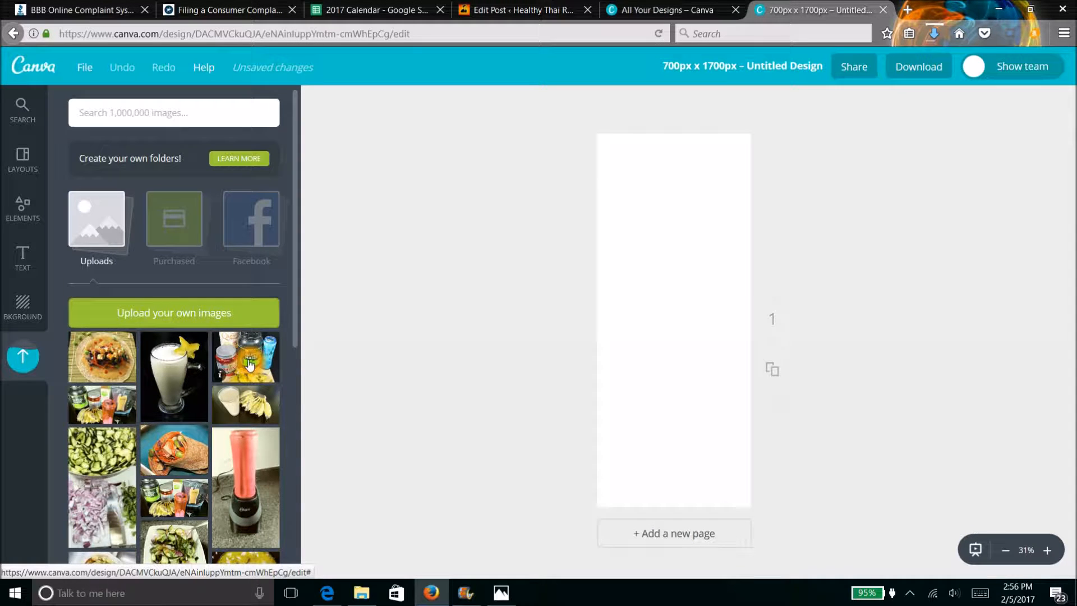
Place the uploaded smoothie ingredients photo at the top of the page and enlarge it to span the page width
drag(250, 364, 670, 192)
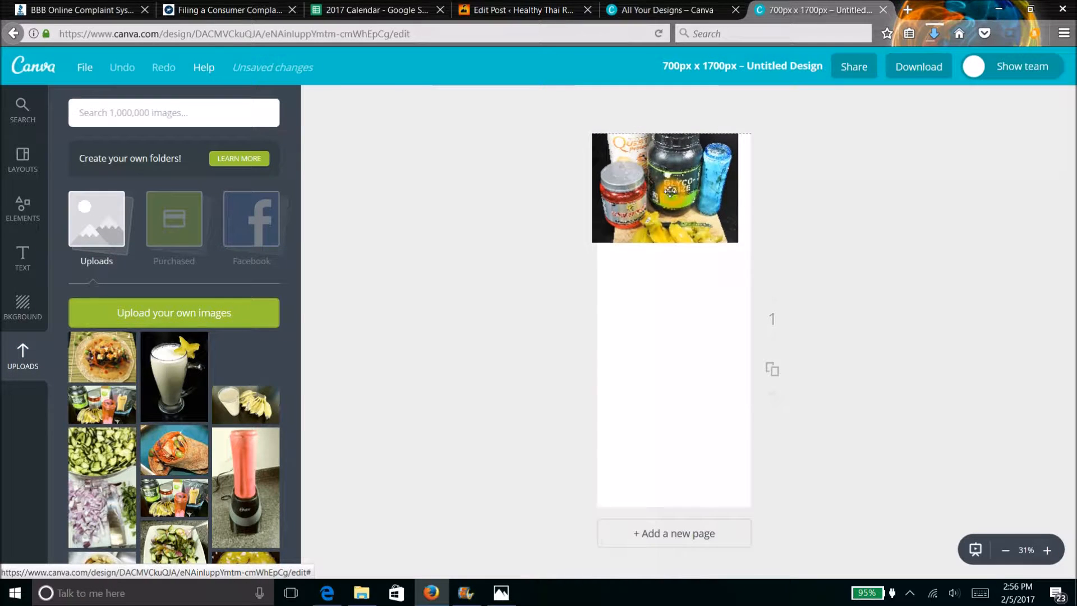
drag(737, 243, 777, 240)
click(546, 404)
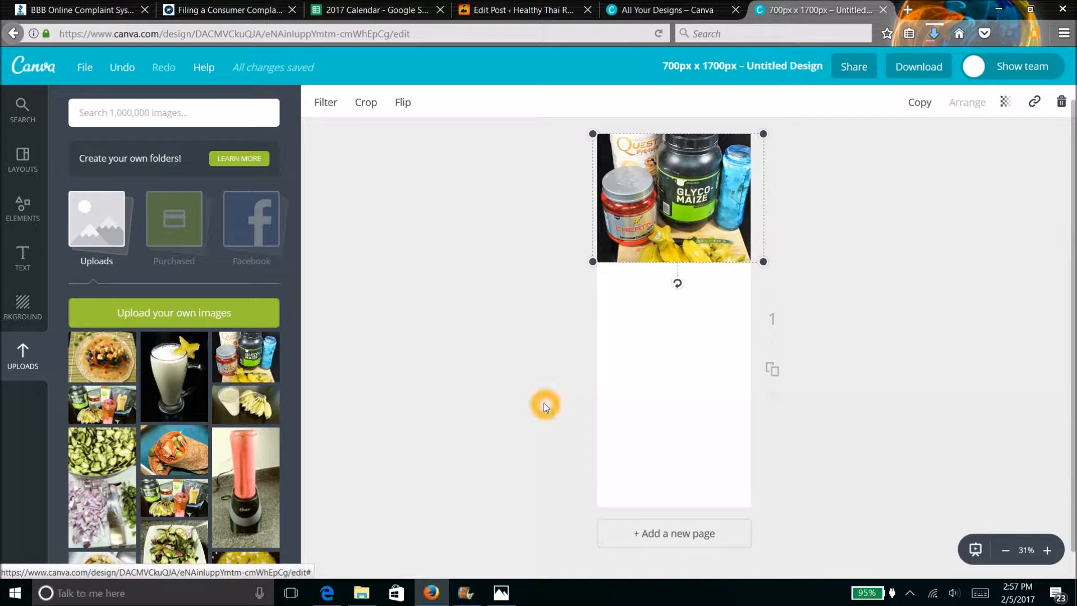
Place the starfruit smoothie photo on the lower part of the page and enlarge it to cover the full page width
drag(178, 380, 663, 433)
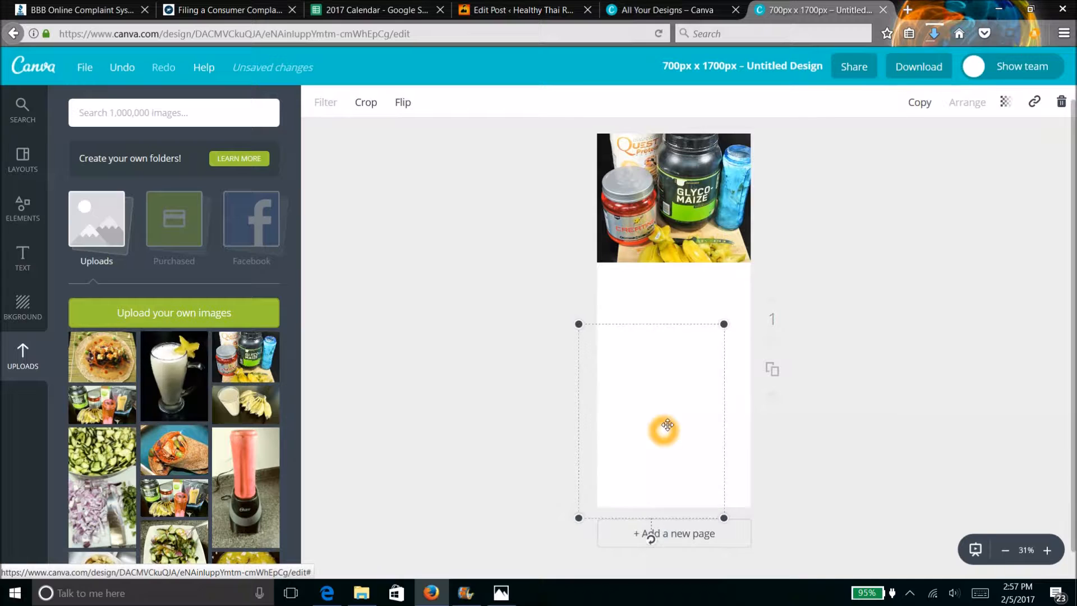
drag(723, 324, 749, 327)
mouse_move(695, 408)
mouse_down()
mouse_move(712, 410)
mouse_move(689, 409)
mouse_up()
drag(743, 319, 773, 334)
drag(682, 413, 689, 415)
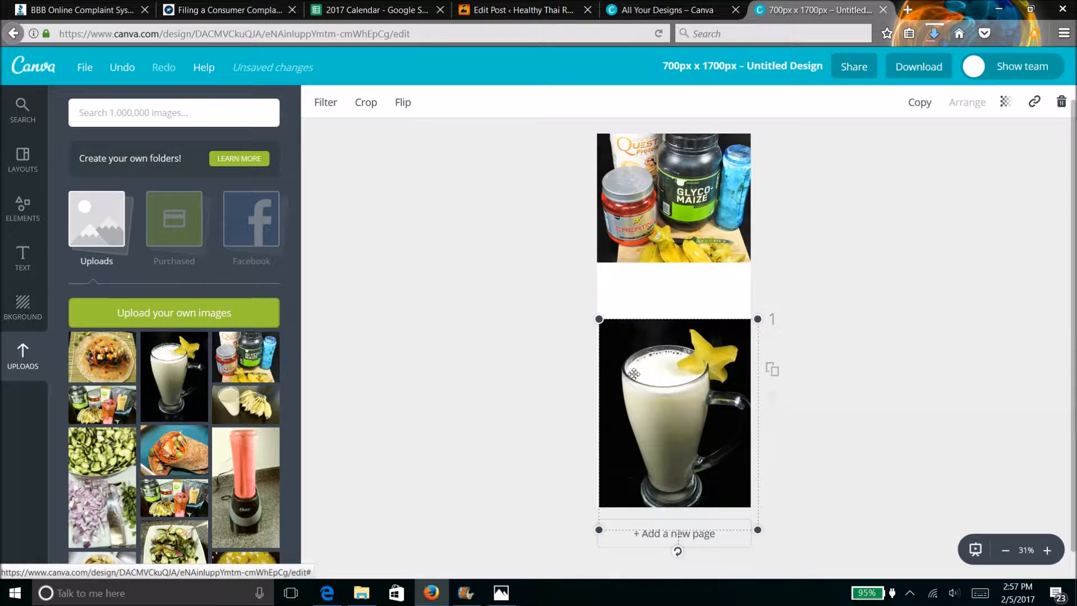
drag(599, 319, 595, 317)
click(691, 404)
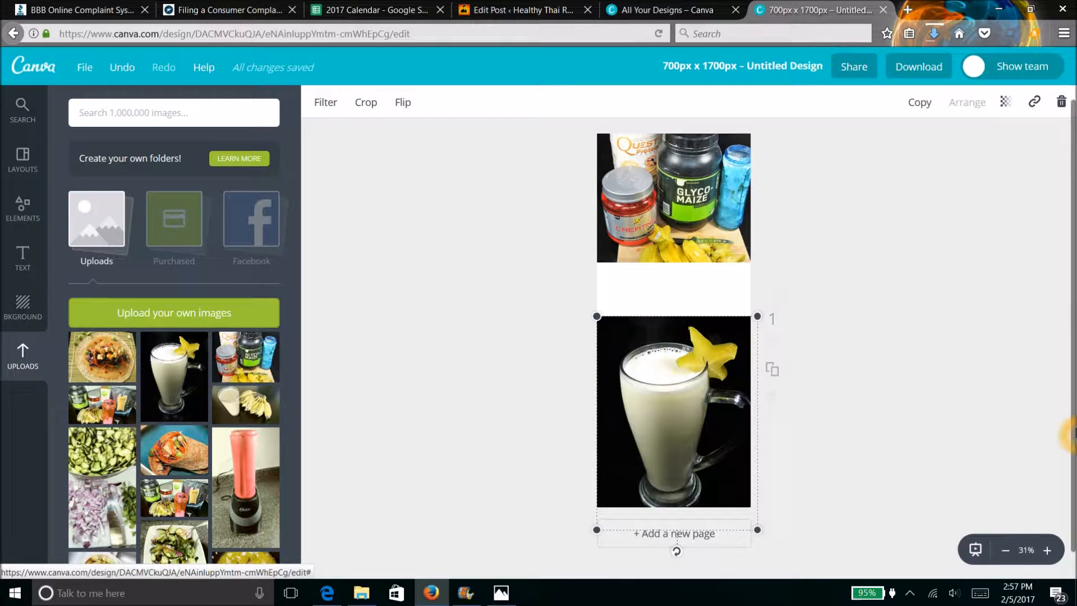
Add a solid square shape between the two photos and stretch it on both sides past the page edges
scroll(1066, 431, up, 1)
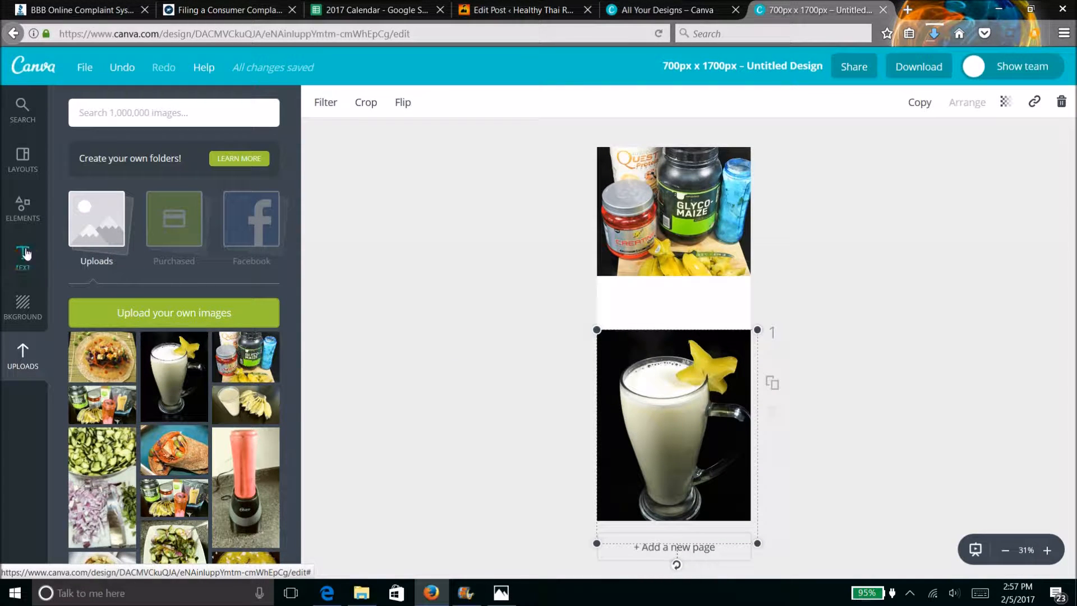
click(23, 209)
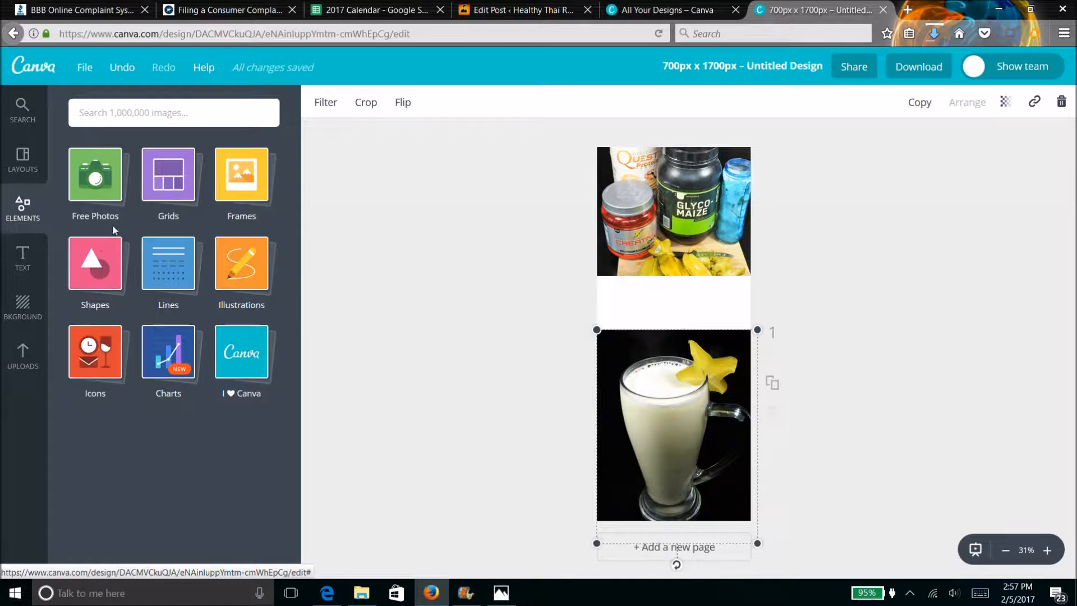
click(94, 269)
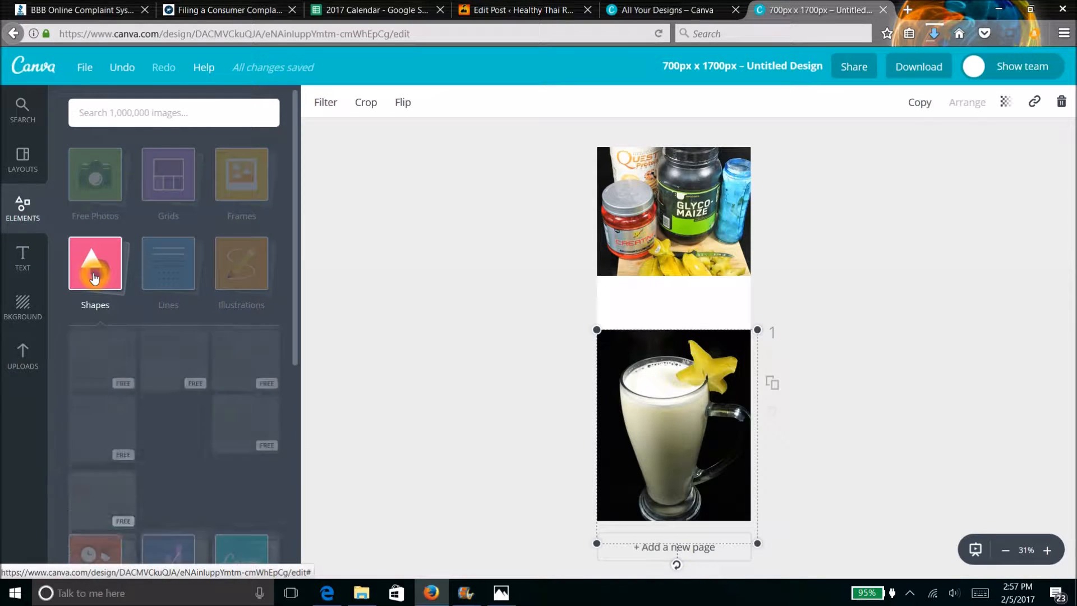
click(105, 386)
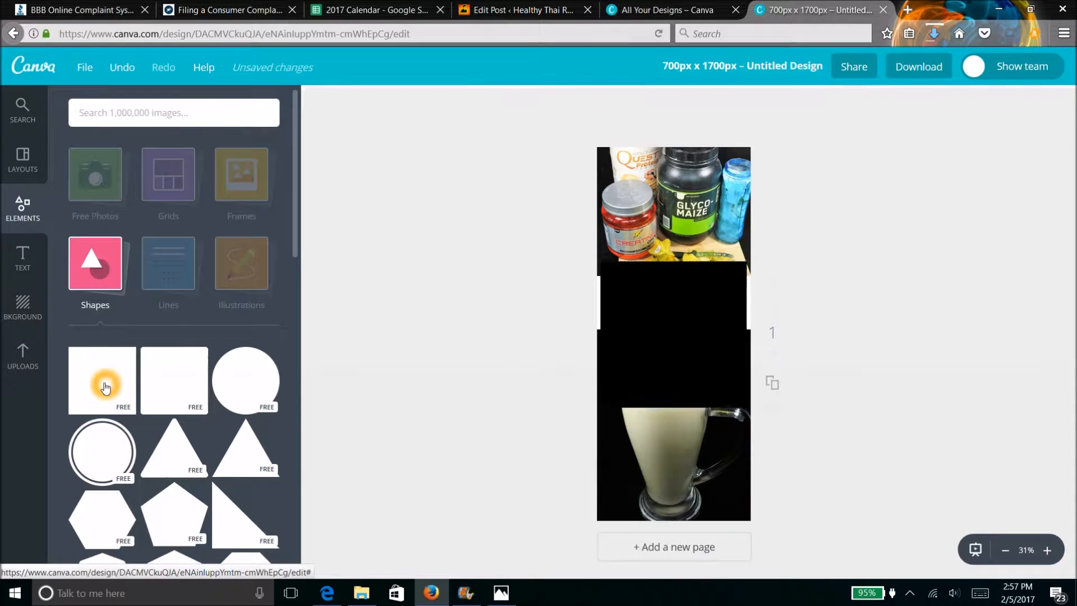
drag(600, 334, 586, 333)
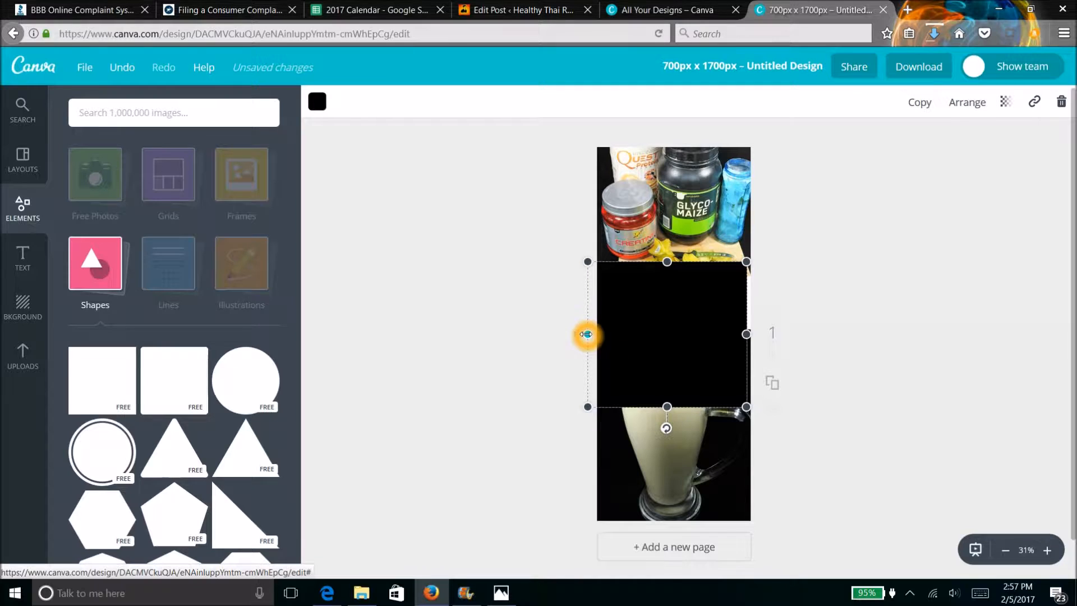
drag(747, 334, 764, 334)
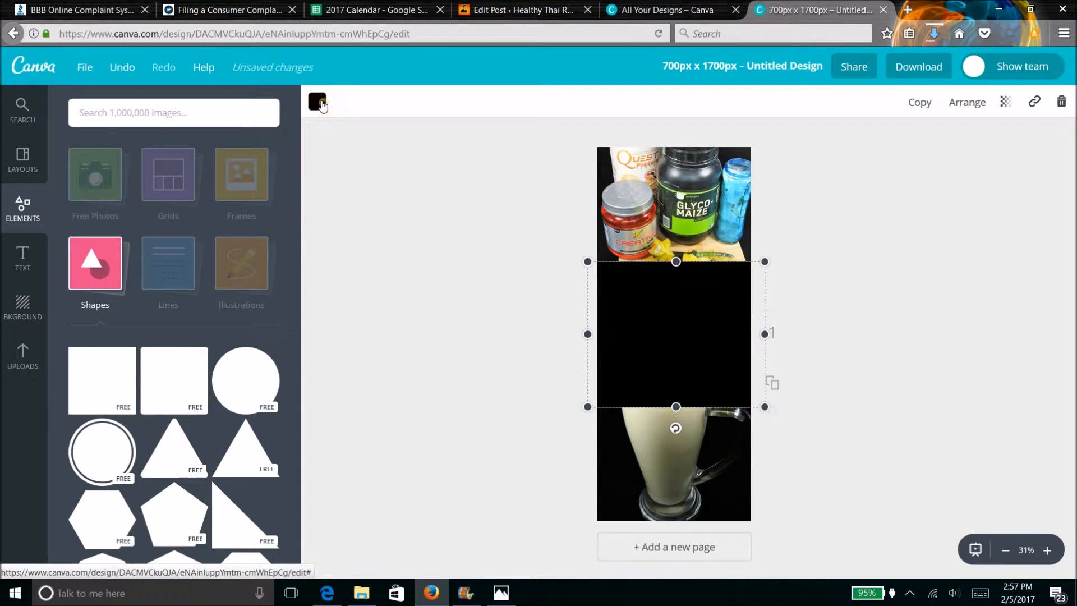
Colour the shape white and reduce its height to a band between the ingredients photo and the smoothie photo
click(318, 101)
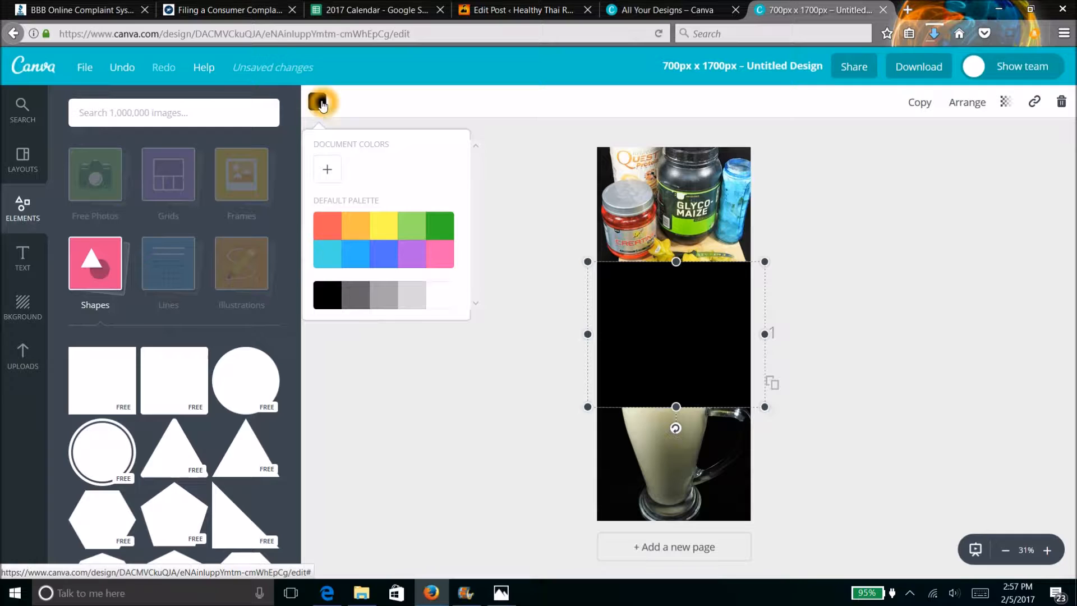
click(437, 302)
drag(677, 406, 676, 337)
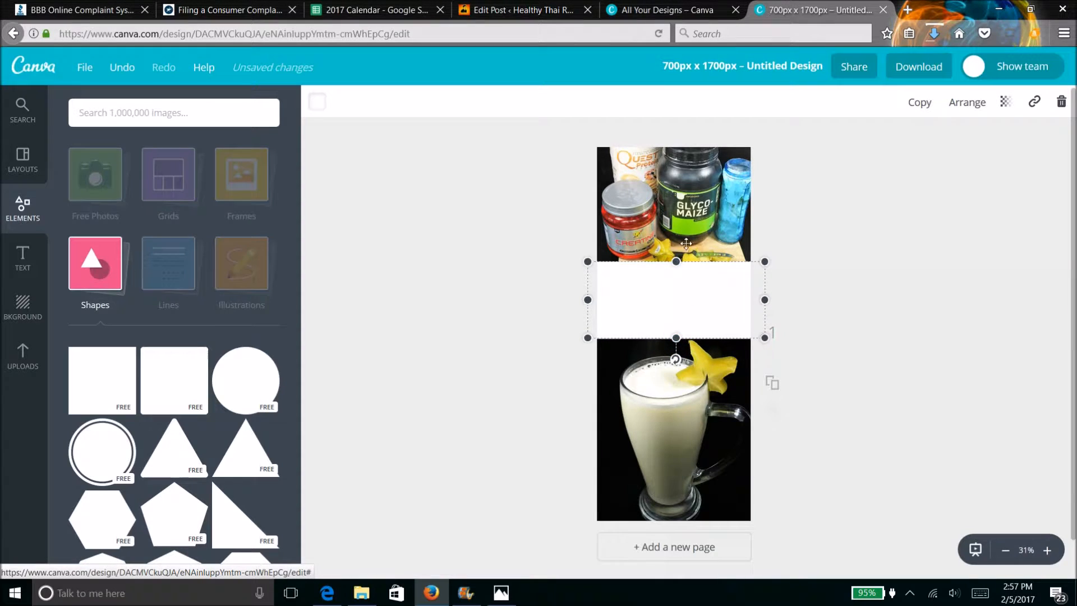
drag(677, 262, 677, 269)
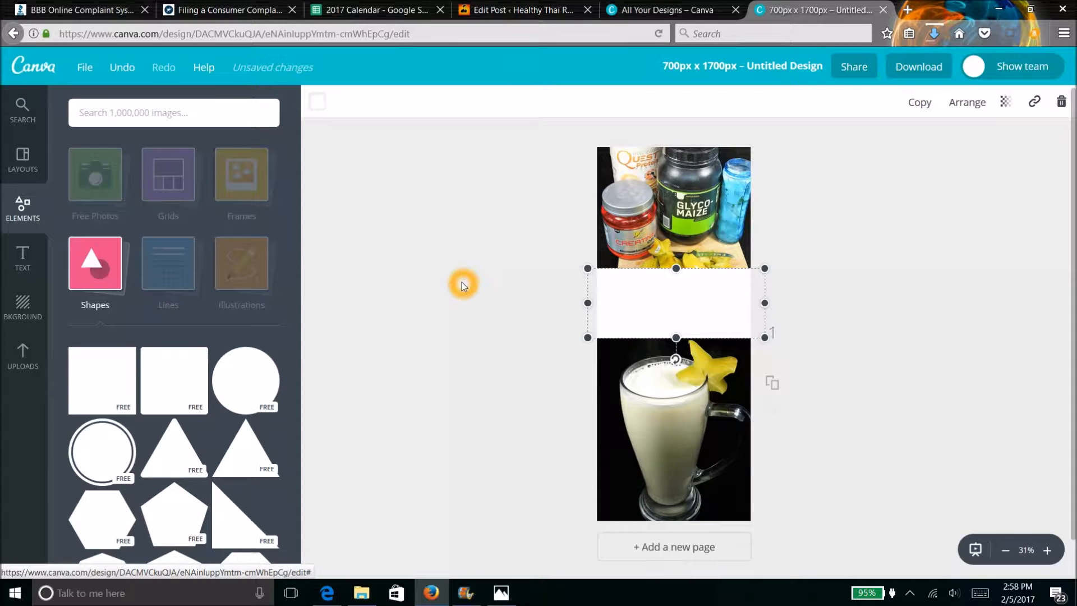
Move the starfruit smoothie photo slightly down to widen the white band above it
click(675, 443)
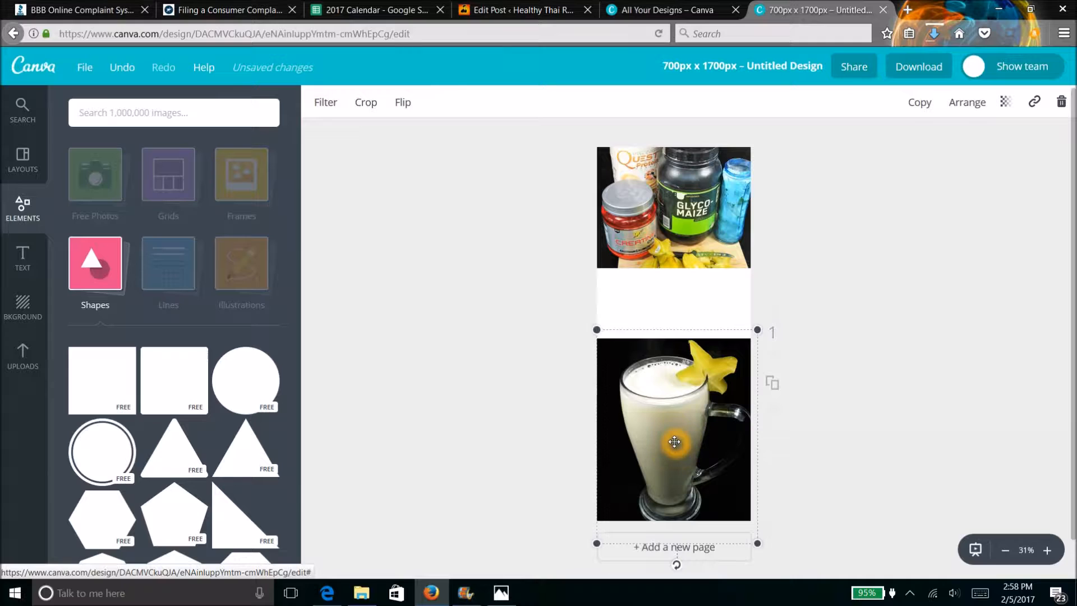
drag(674, 442, 675, 469)
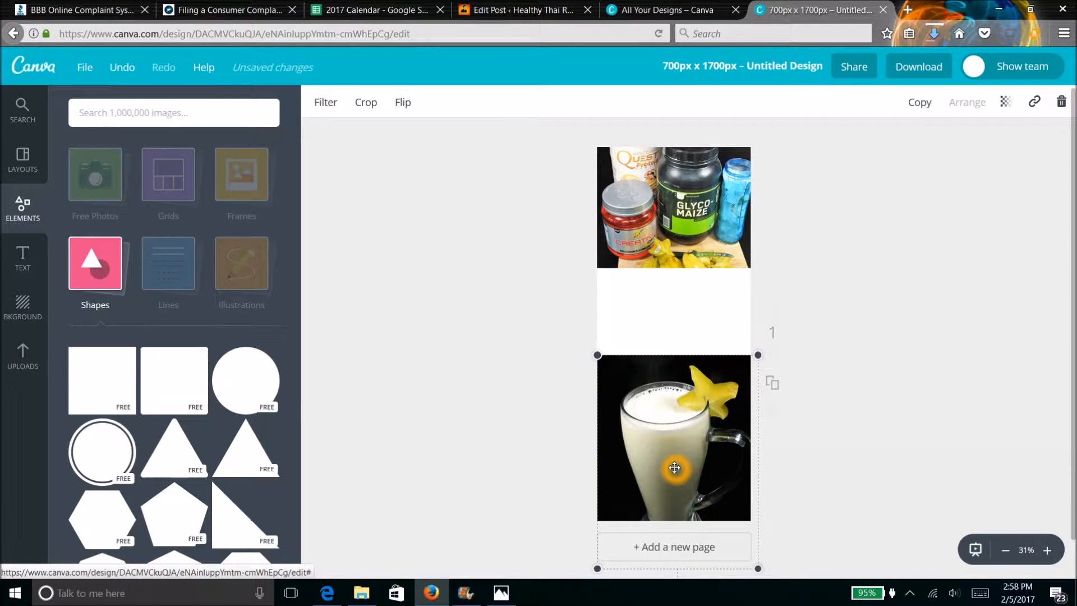
Move the smoothie photo further down and extend the white band's lower edge to meet the top of the photo
click(695, 321)
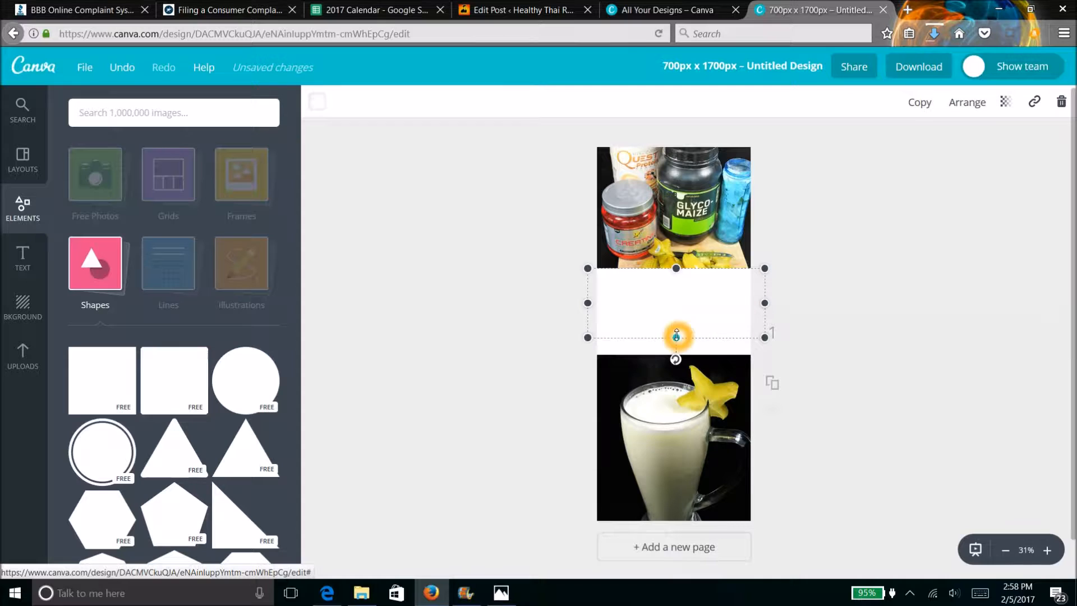
drag(677, 336, 677, 355)
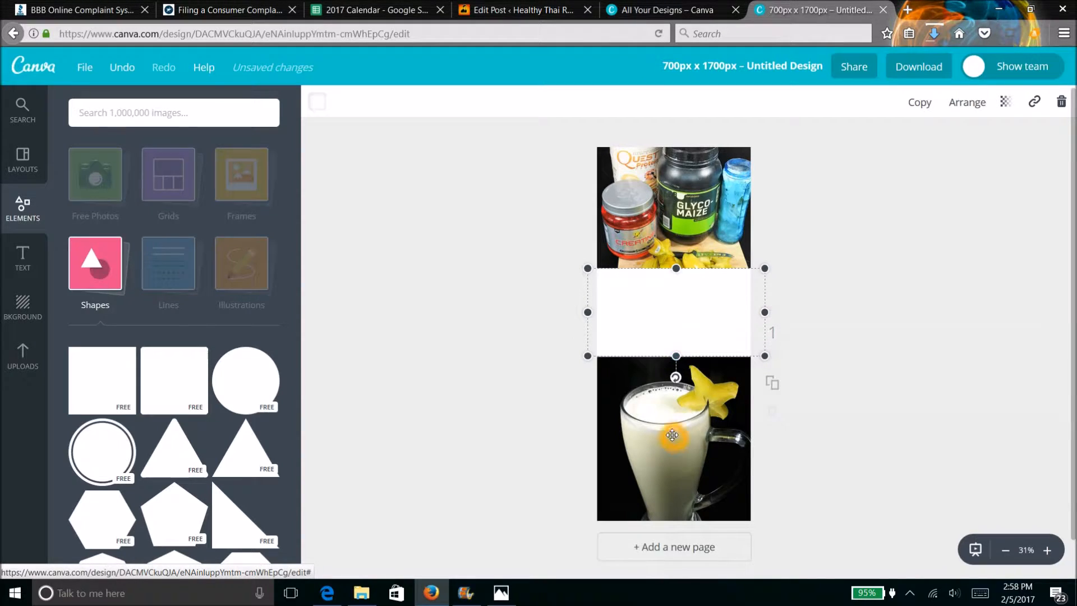
click(672, 436)
drag(673, 442, 673, 457)
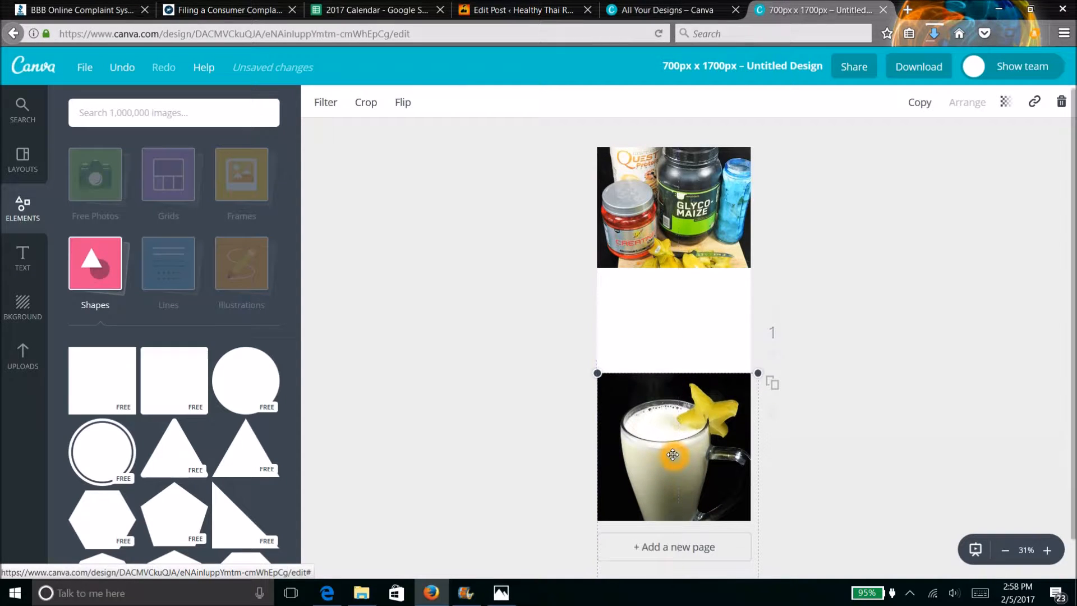
click(677, 307)
drag(675, 346, 677, 376)
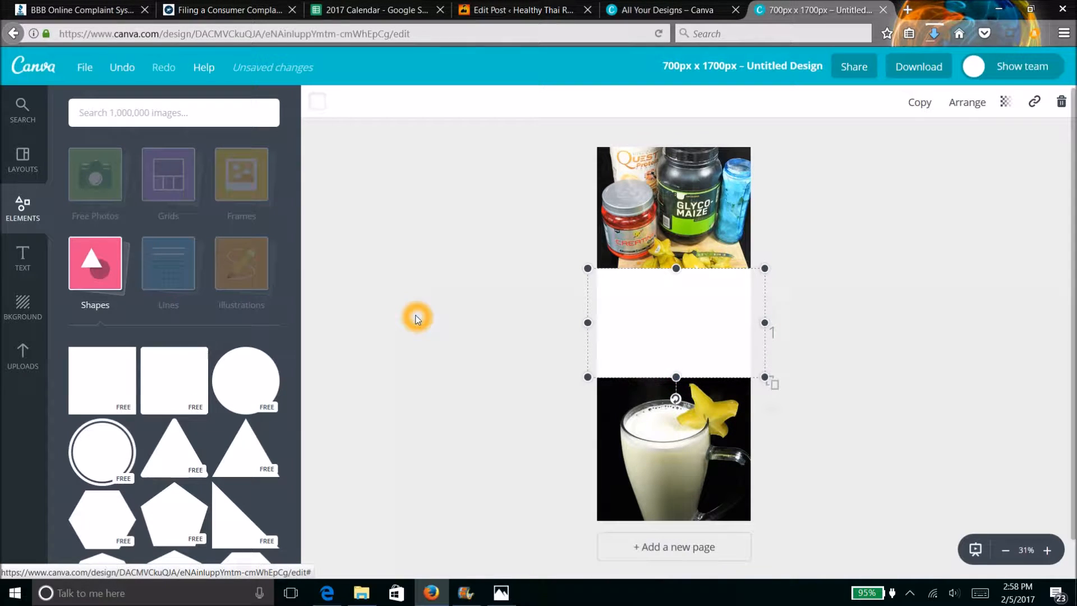
Add the "SODA-POP specials" text template to the white band between the two photos
click(23, 258)
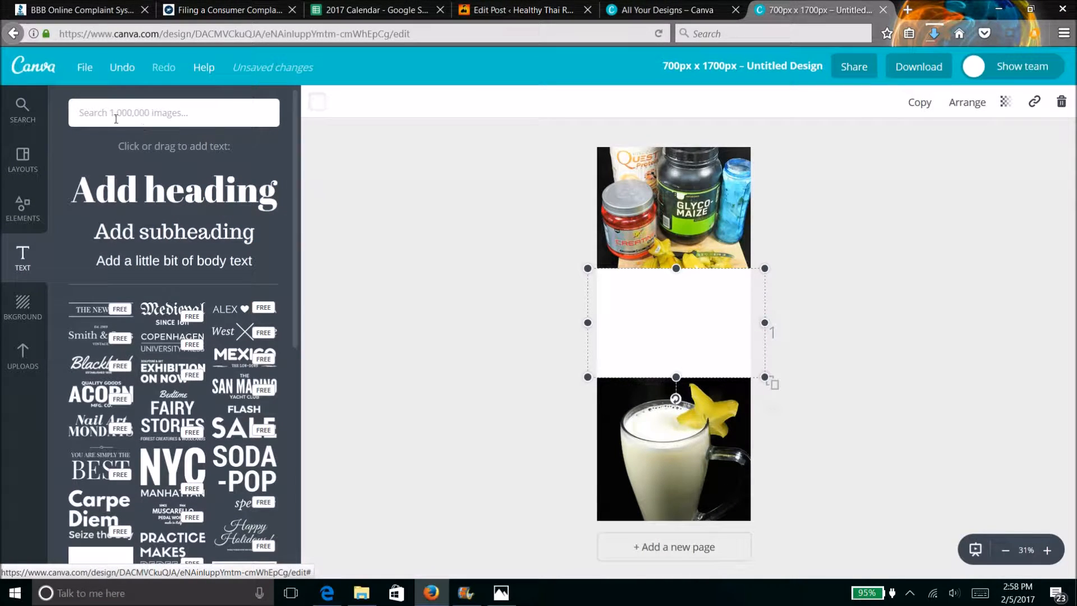
click(298, 201)
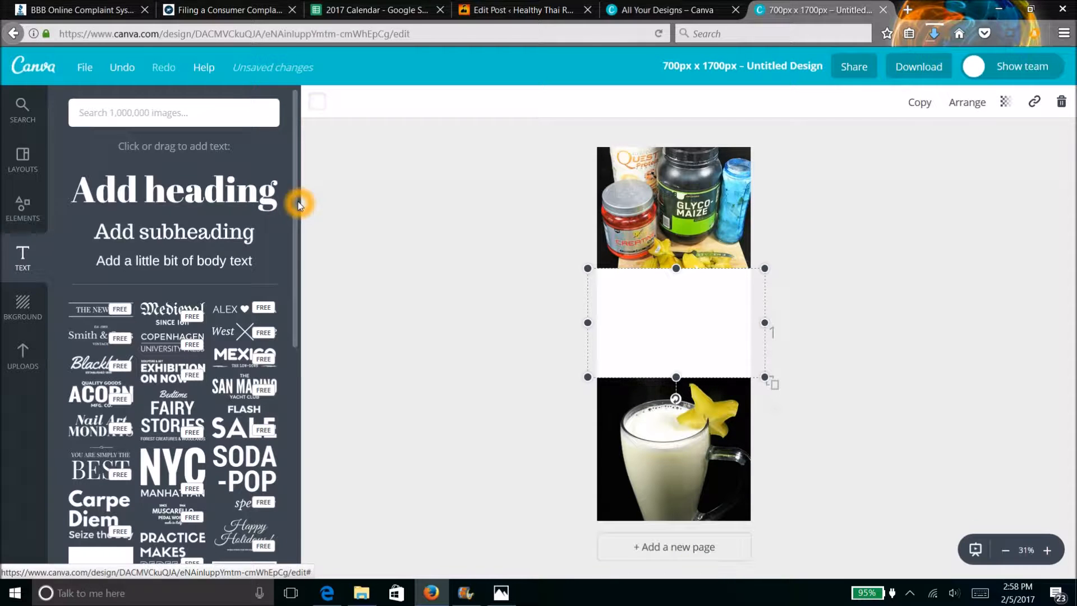
click(298, 212)
drag(298, 205, 296, 316)
click(296, 314)
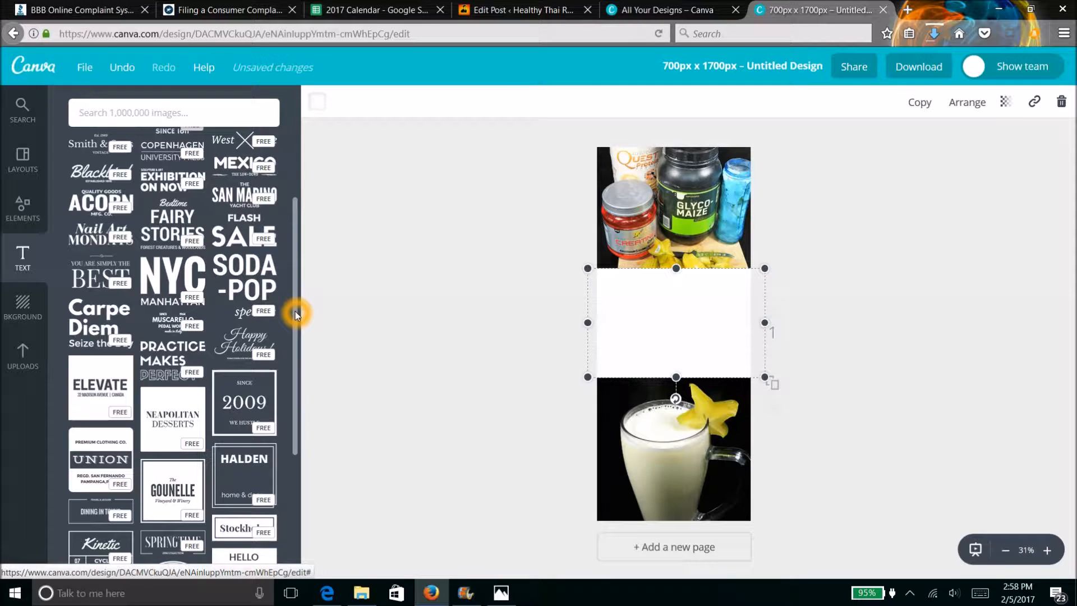
click(255, 284)
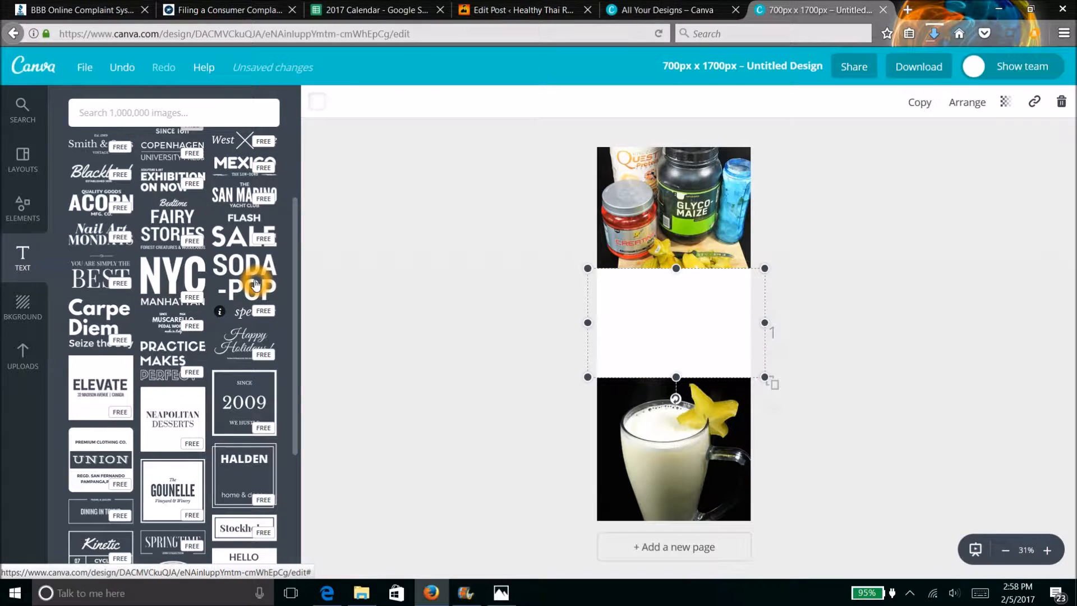
click(255, 284)
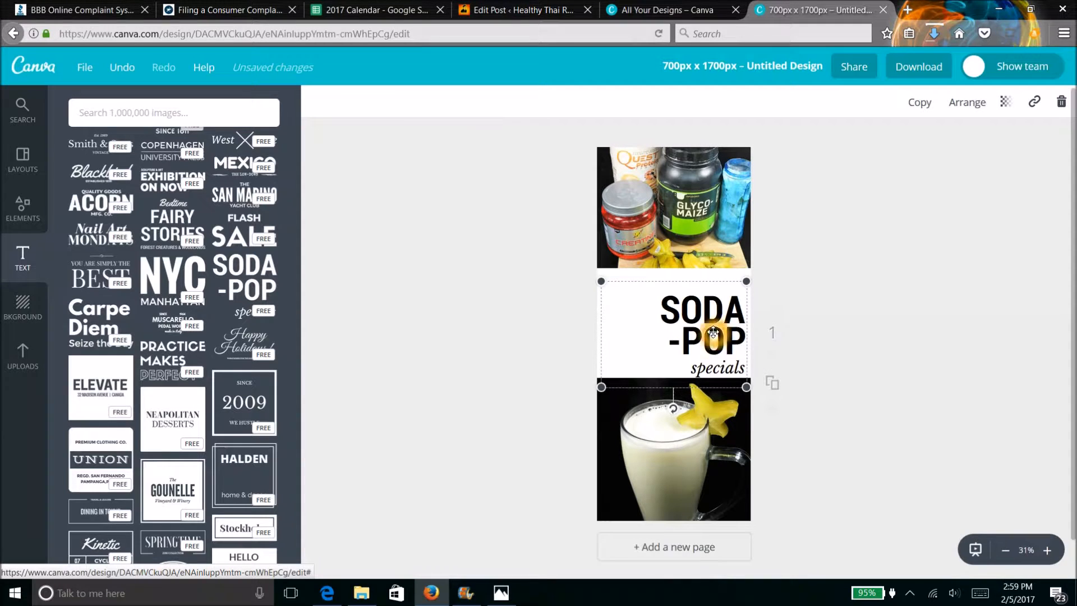
Replace the template's first line "SODA" with "Starfruit"
double_click(713, 312)
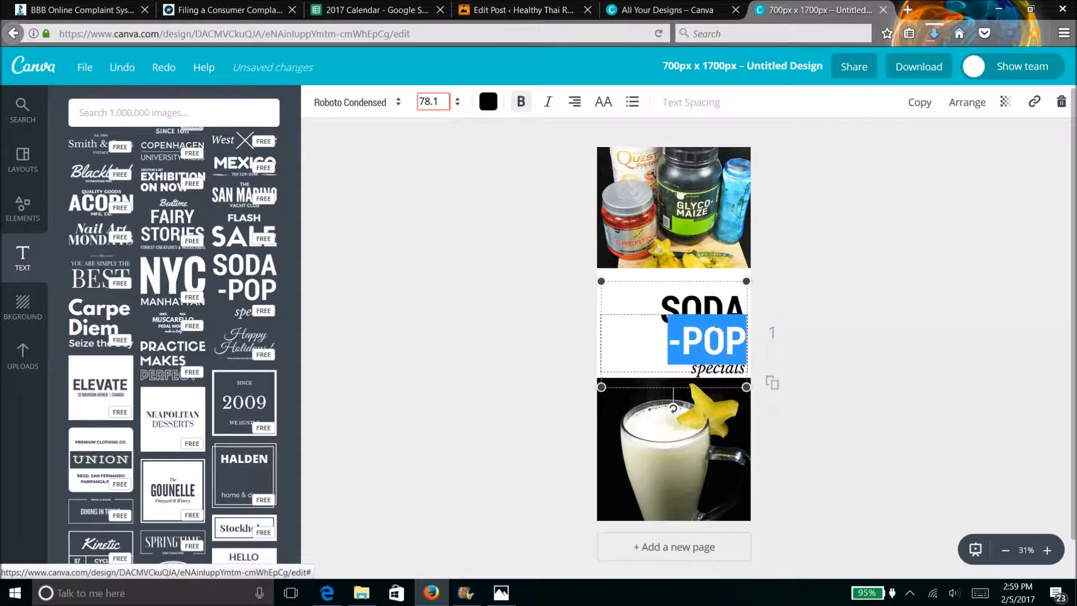
click(713, 305)
double_click(712, 305)
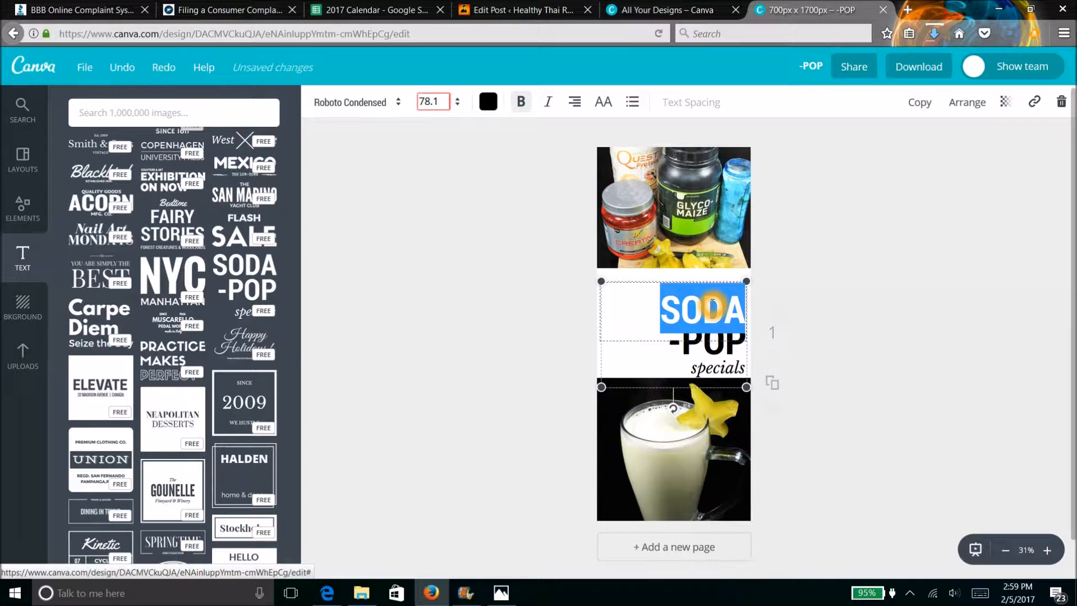
text(Starftui)
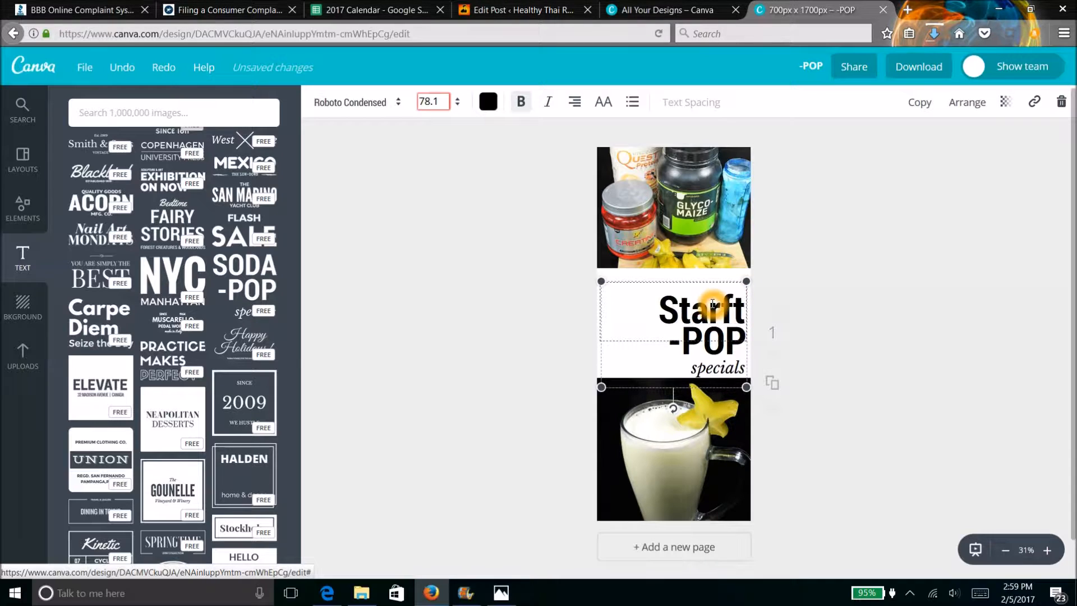
key(BackSpace)
key(BackSpace)
key(BackSpace)
text(ruit)
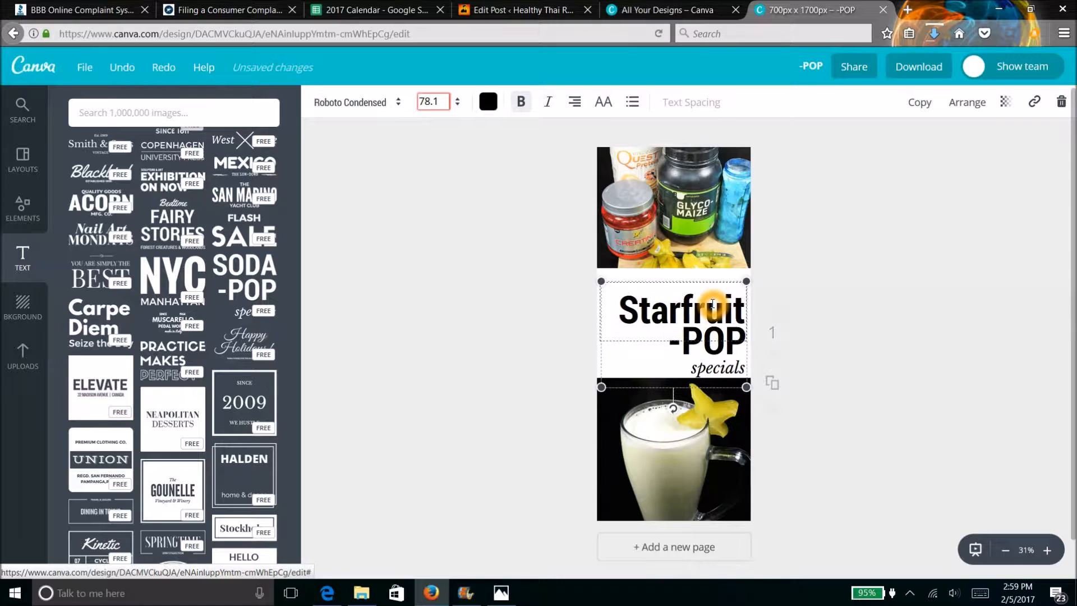
Replace the template's second line "-POP" with "Protein"
double_click(716, 343)
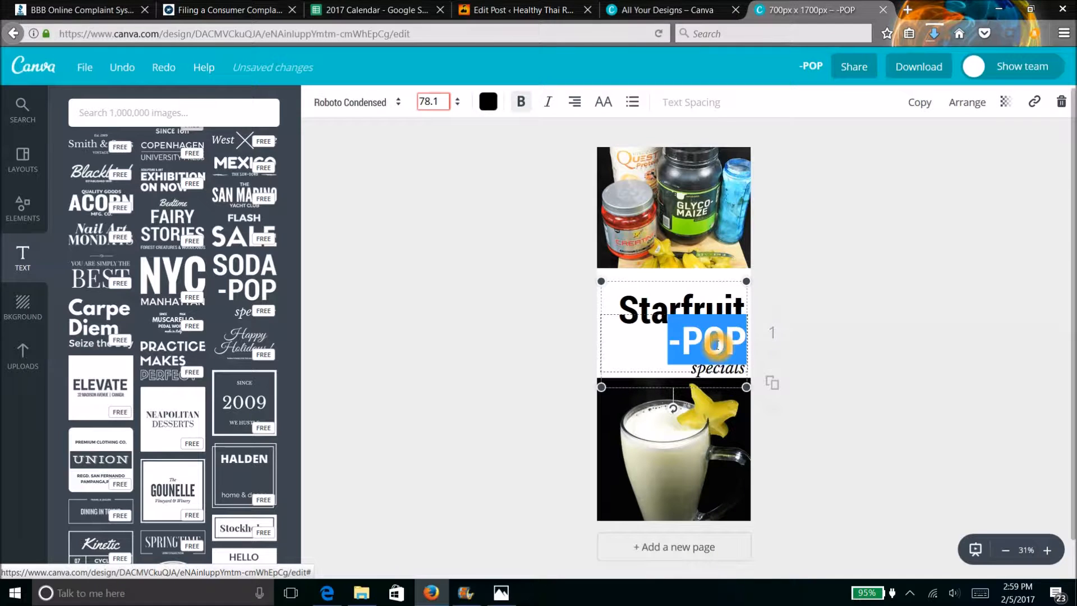
key(BackSpace)
text(Protein)
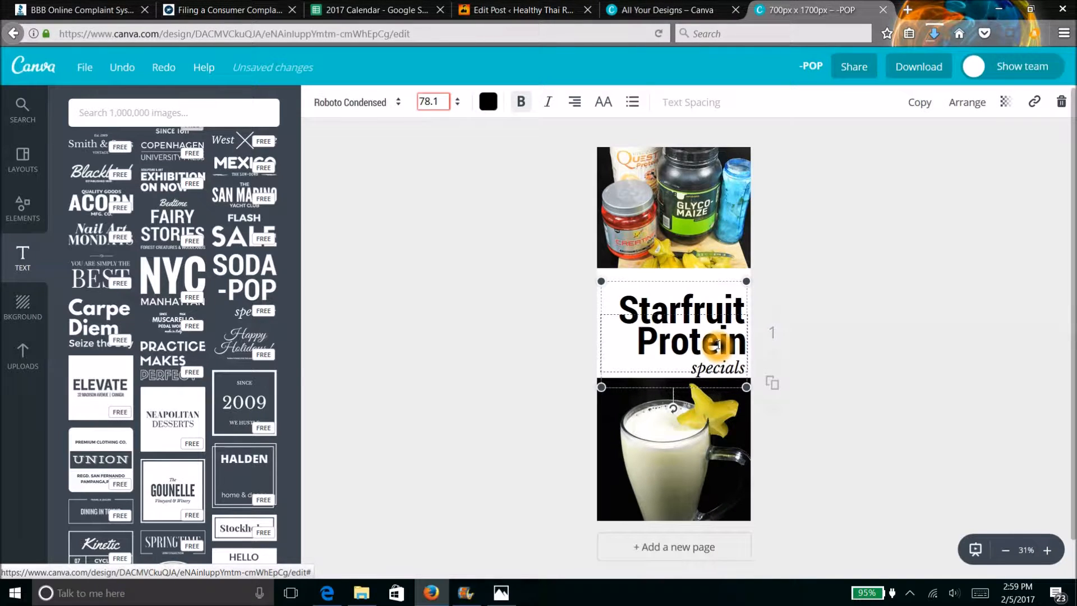
Append "lime" to the first title line so it reads "Starfruit lime"
double_click(729, 307)
click(743, 312)
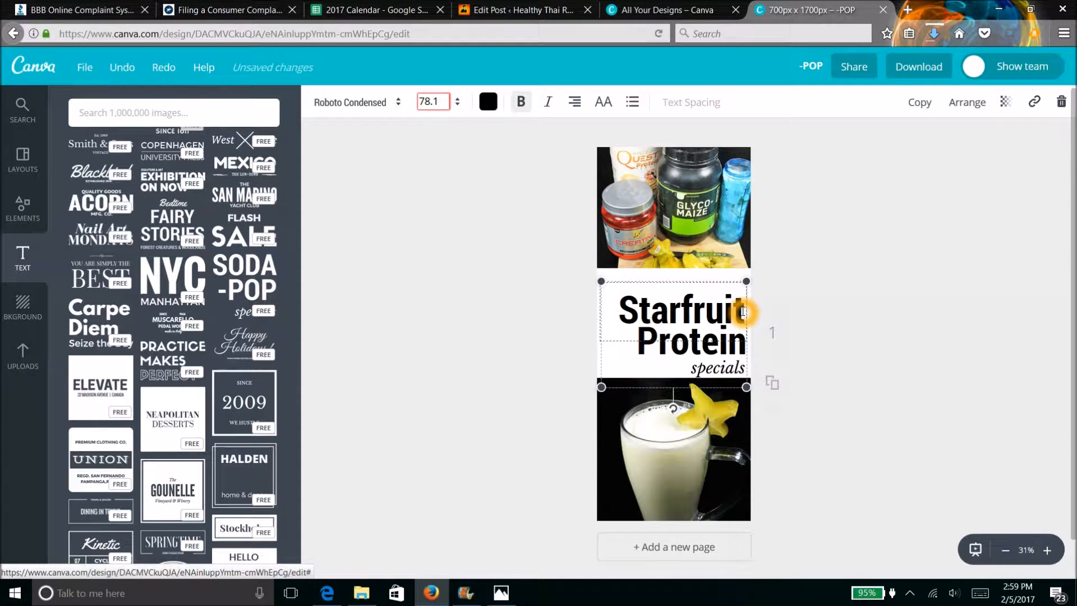
double_click(739, 312)
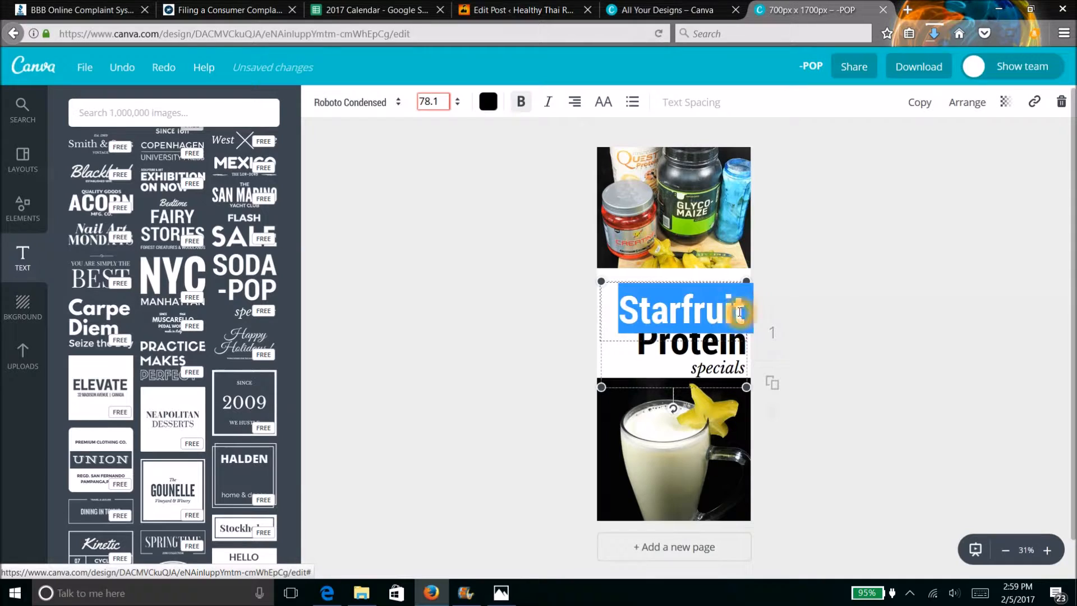
click(743, 312)
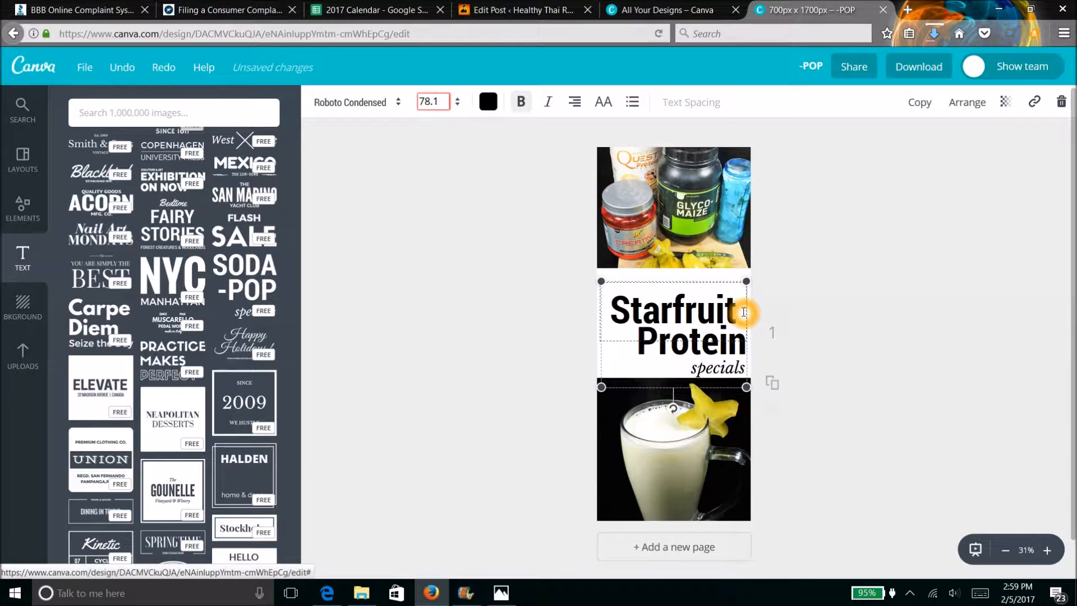
text(lime)
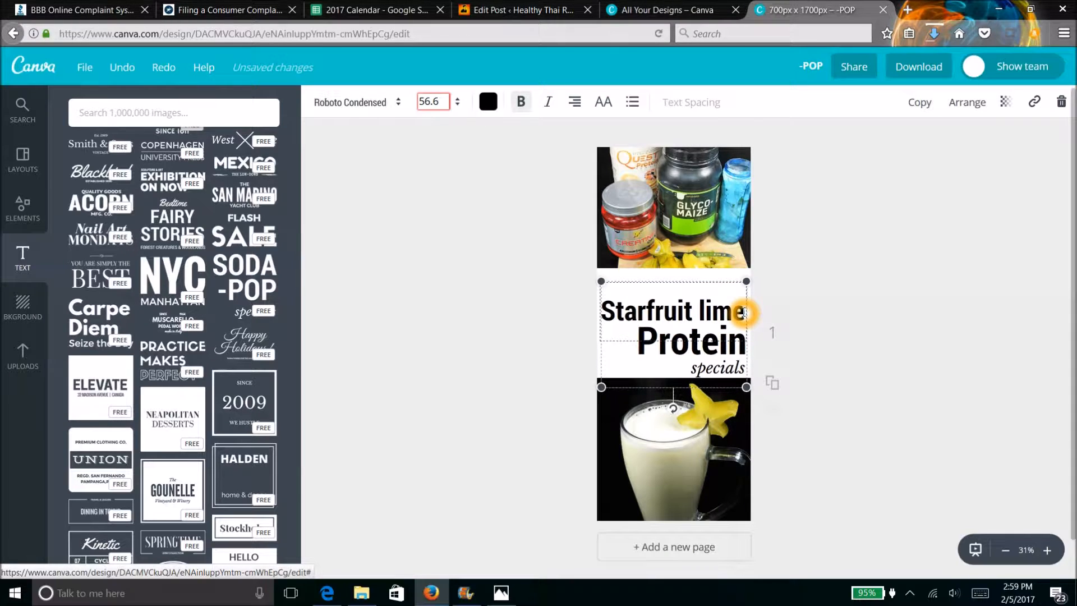
Replace the italic word "specials" under the title with "smoothie"
double_click(722, 367)
text(smoothie)
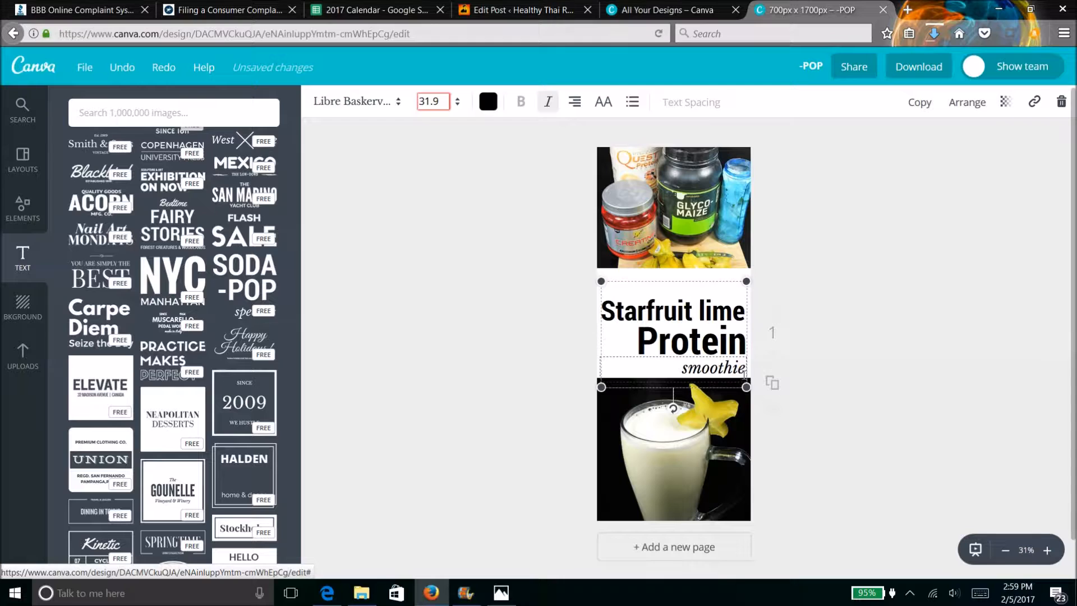
click(506, 350)
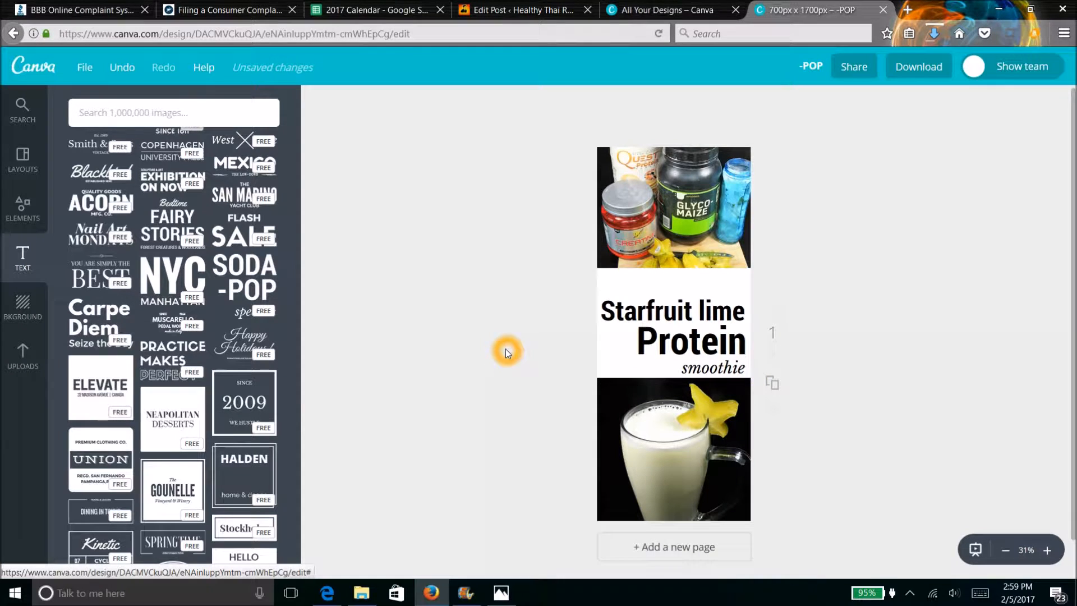
Move the title text group up so it starts just below the ingredients photo
double_click(661, 331)
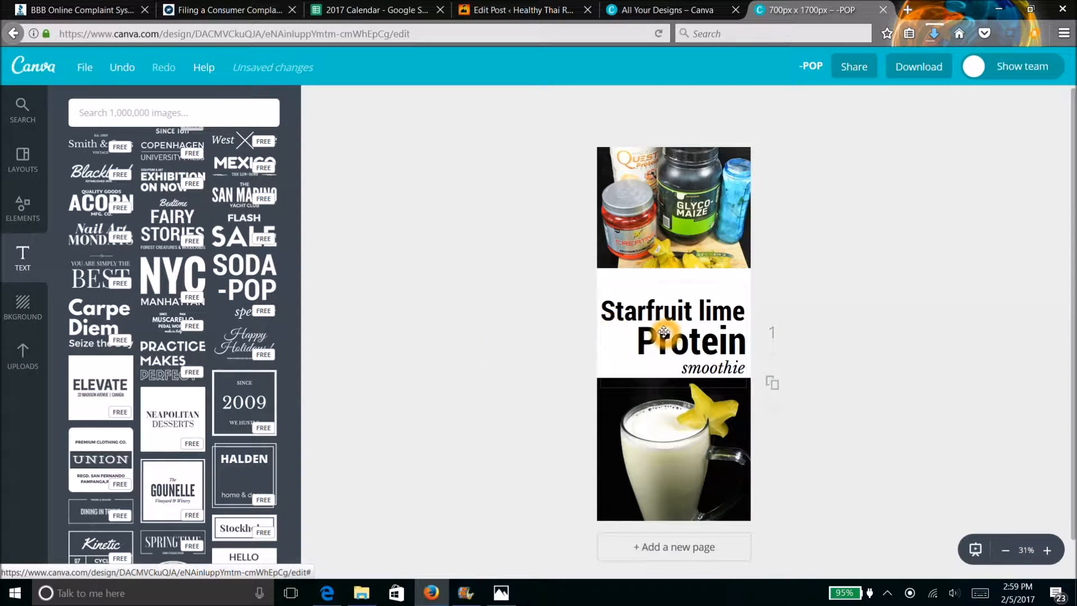
drag(664, 326, 664, 307)
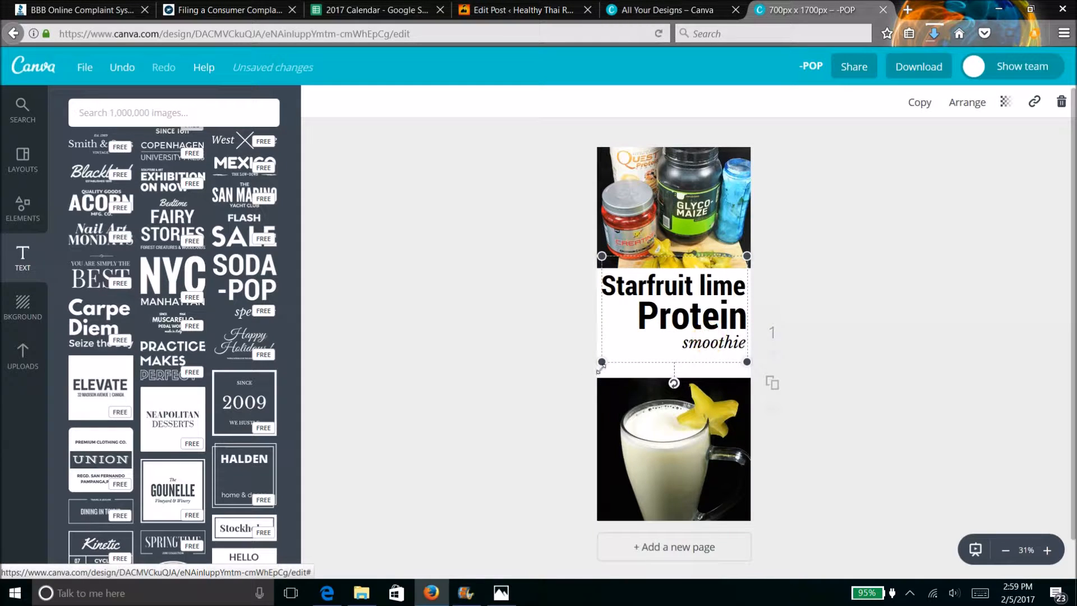
click(526, 371)
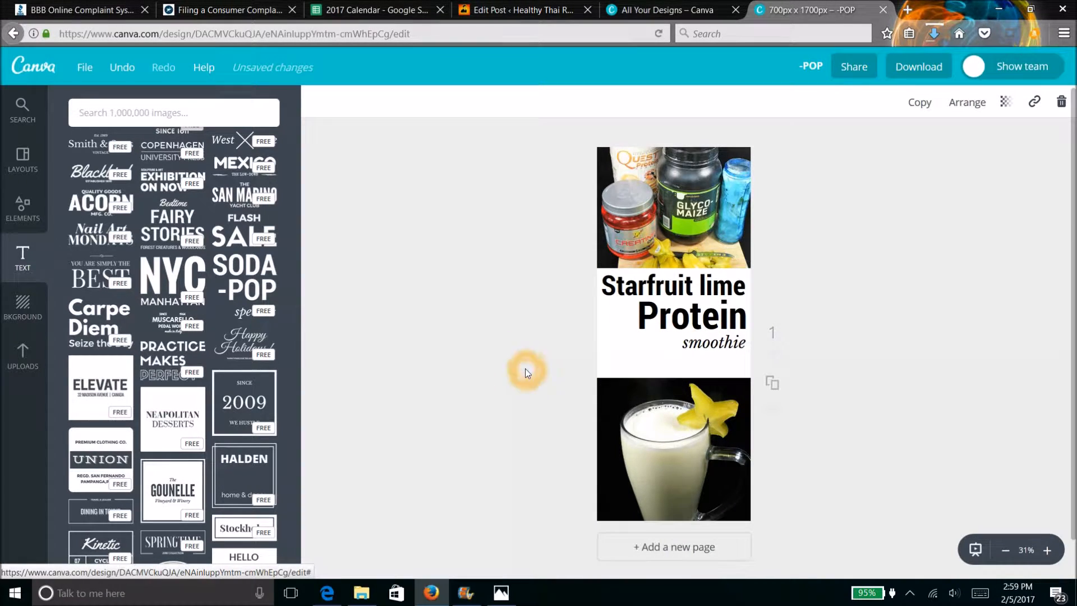
Add the uploaded healthythairecipes.com logo, shrink it to about 307 × 292 px and place it beside "smoothie", aligned with the title's left edge
click(30, 352)
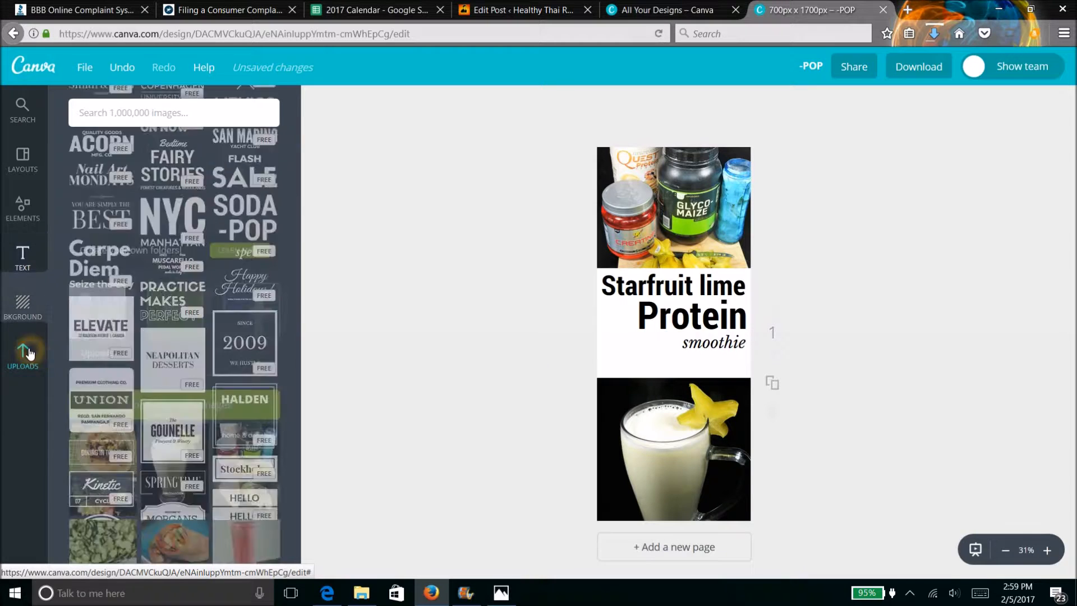
drag(295, 315, 299, 533)
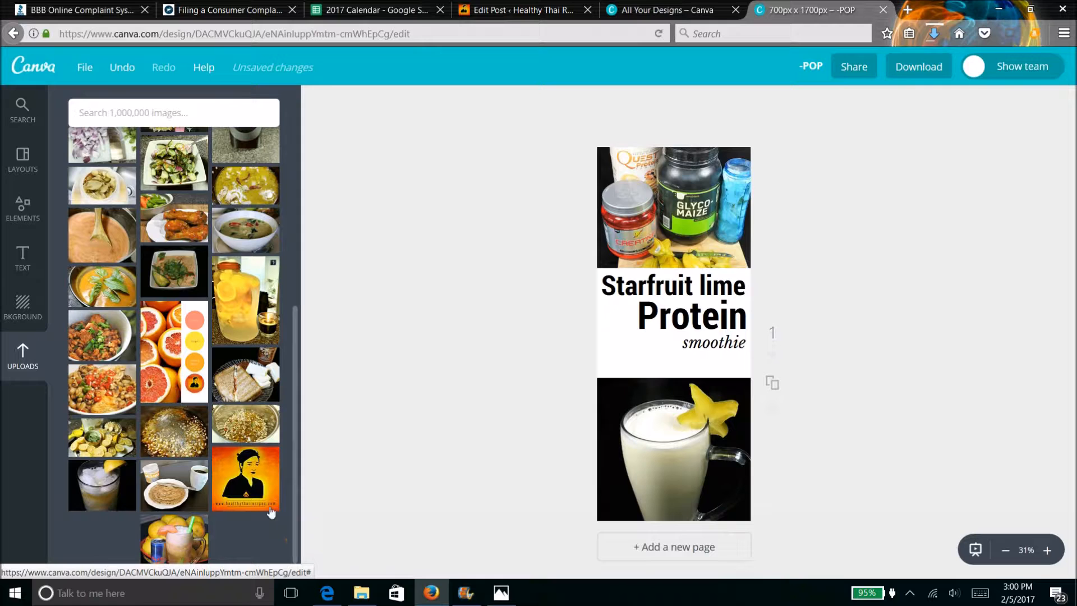
click(247, 482)
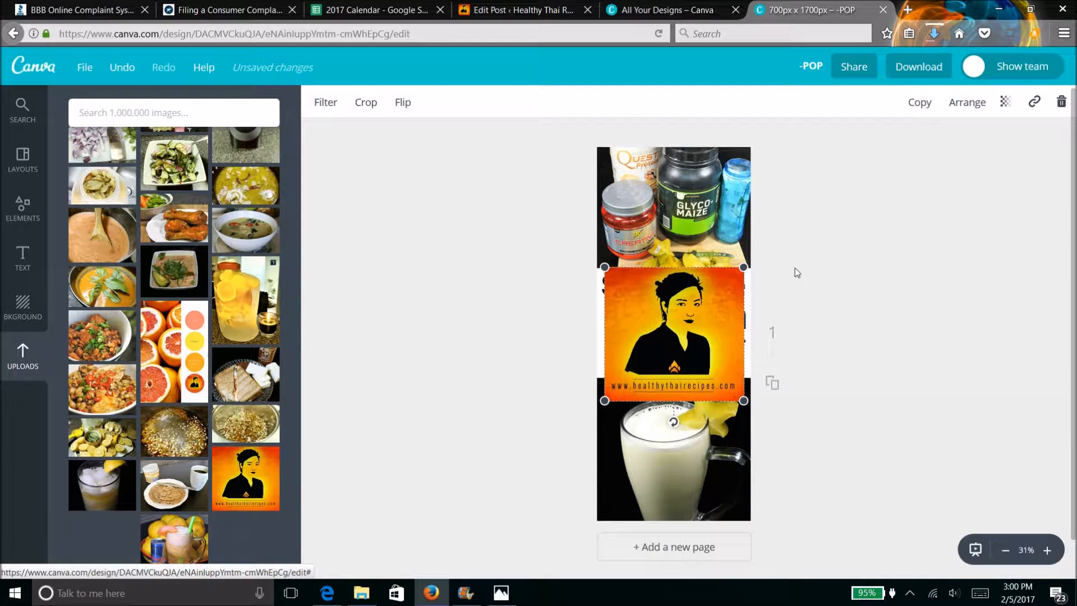
drag(743, 267, 666, 324)
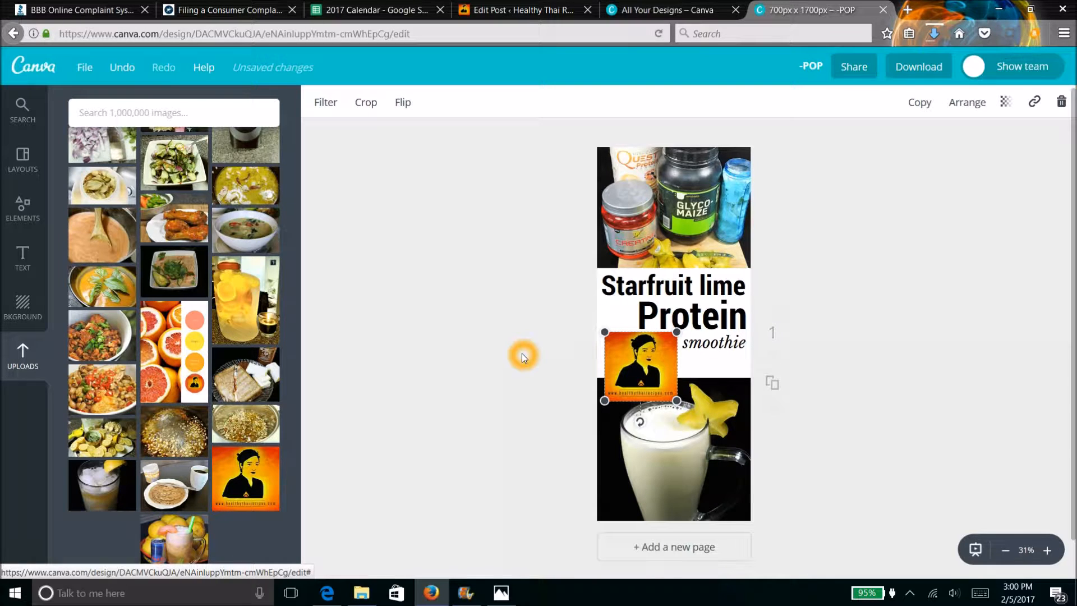
drag(605, 400, 611, 394)
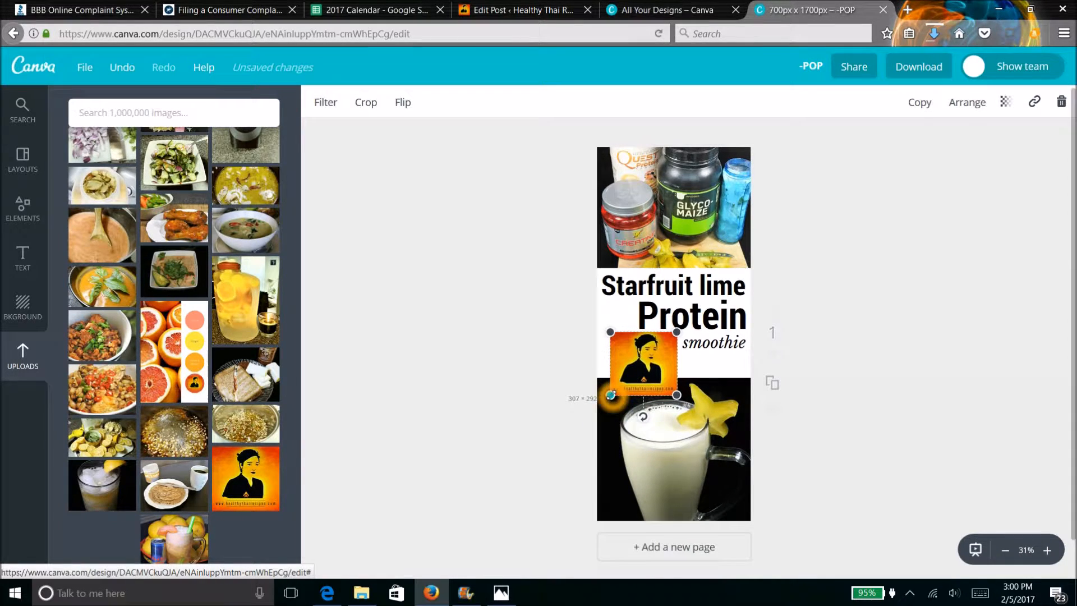
drag(652, 363, 642, 365)
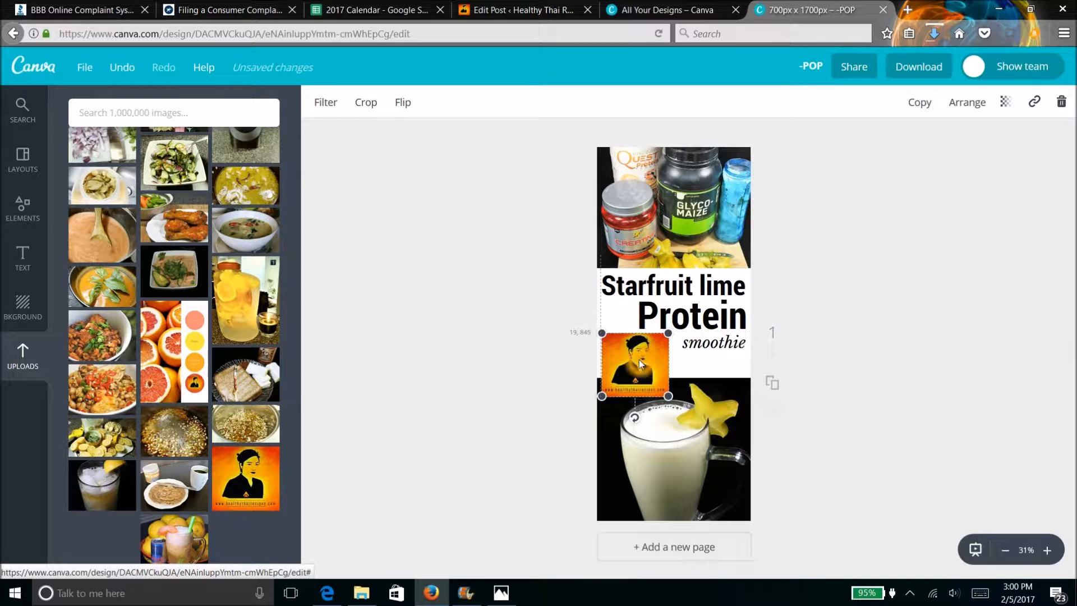
click(534, 377)
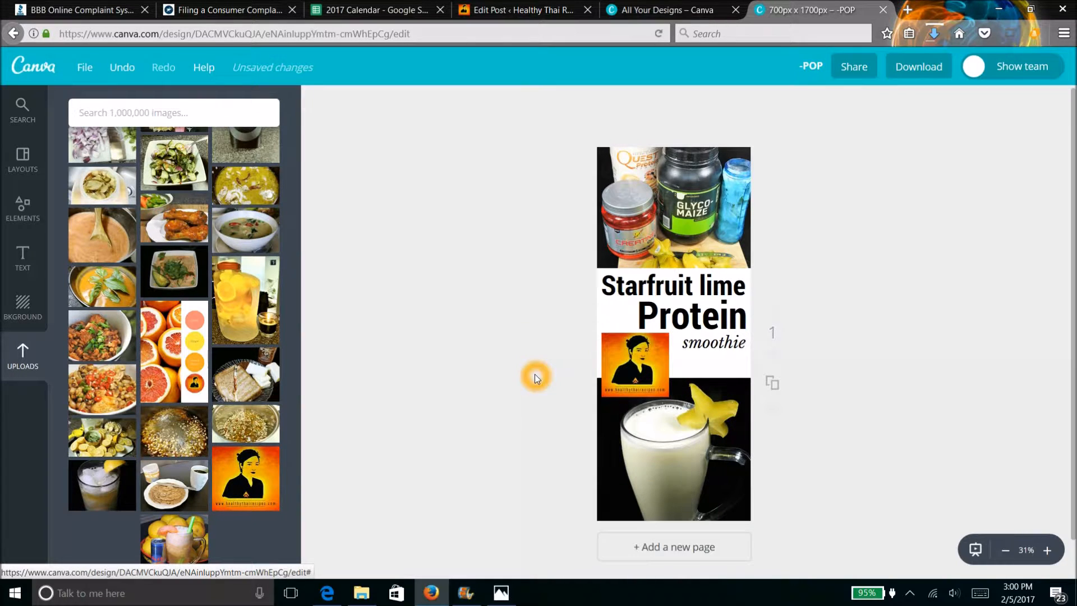
click(818, 399)
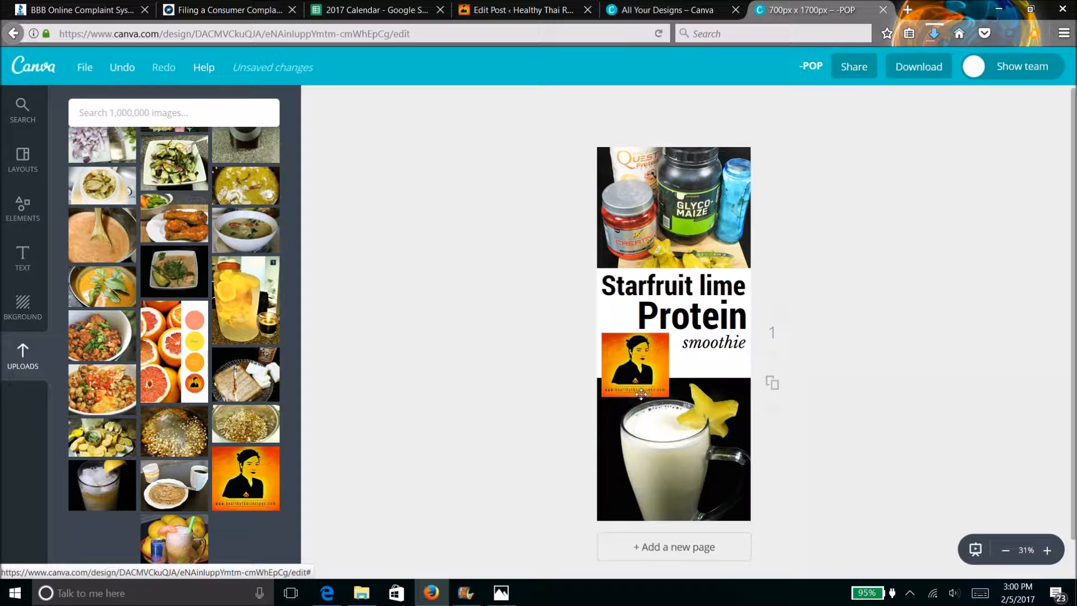
drag(1072, 287, 1072, 344)
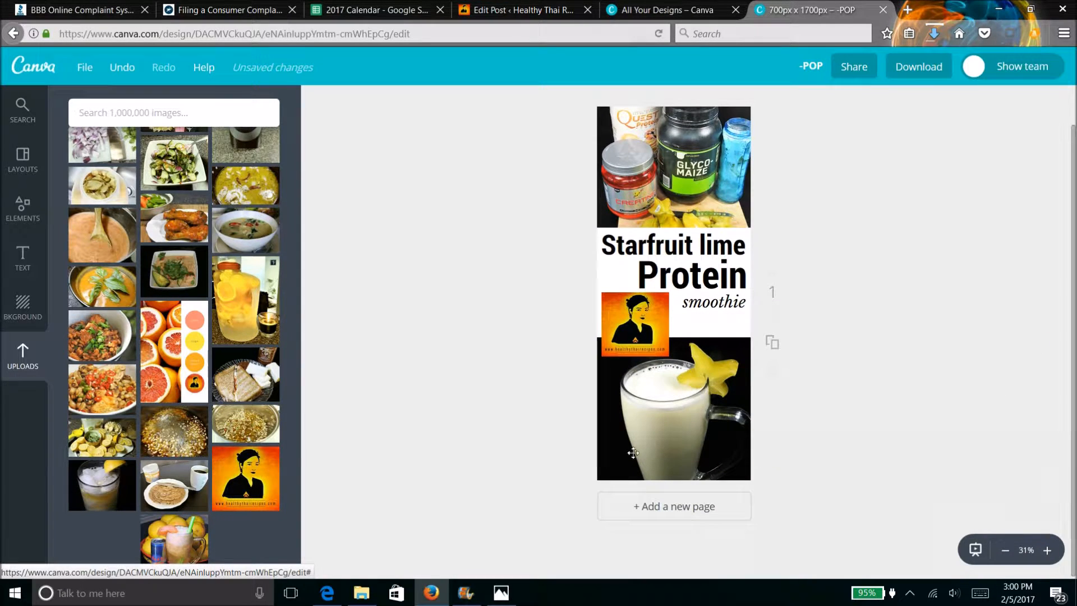
click(692, 445)
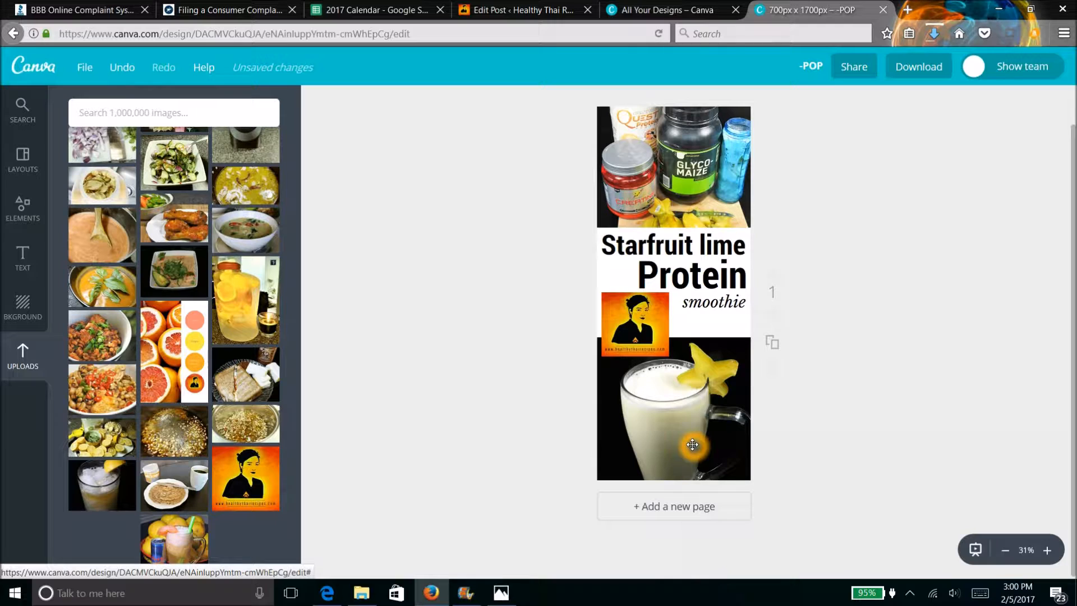
click(429, 396)
Add the framed "Stockholm" text block and place it over the lower part of the smoothie photo
click(25, 261)
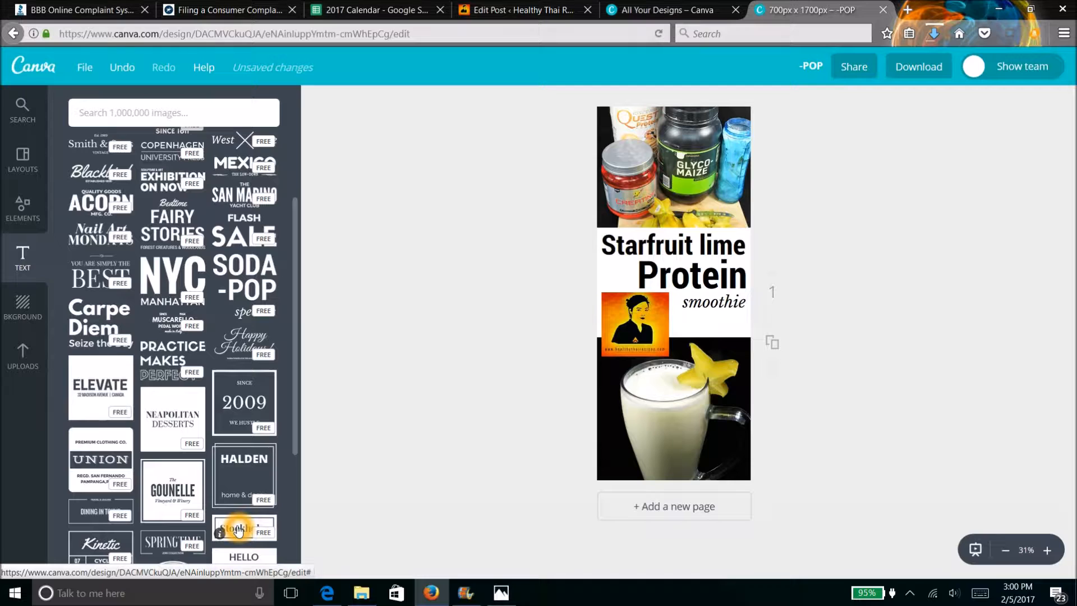
click(239, 530)
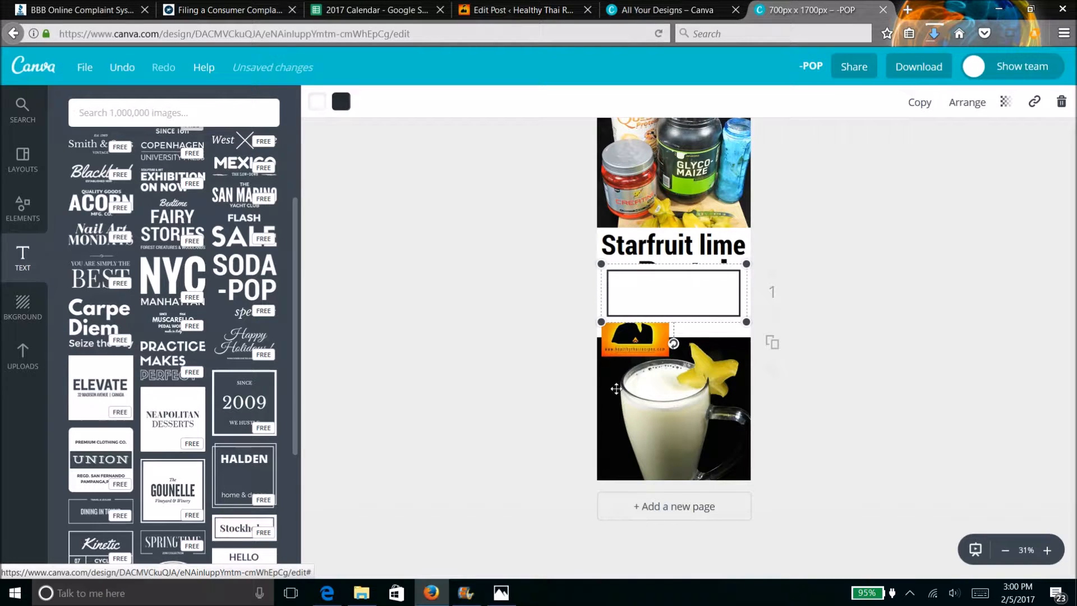
drag(704, 273, 690, 442)
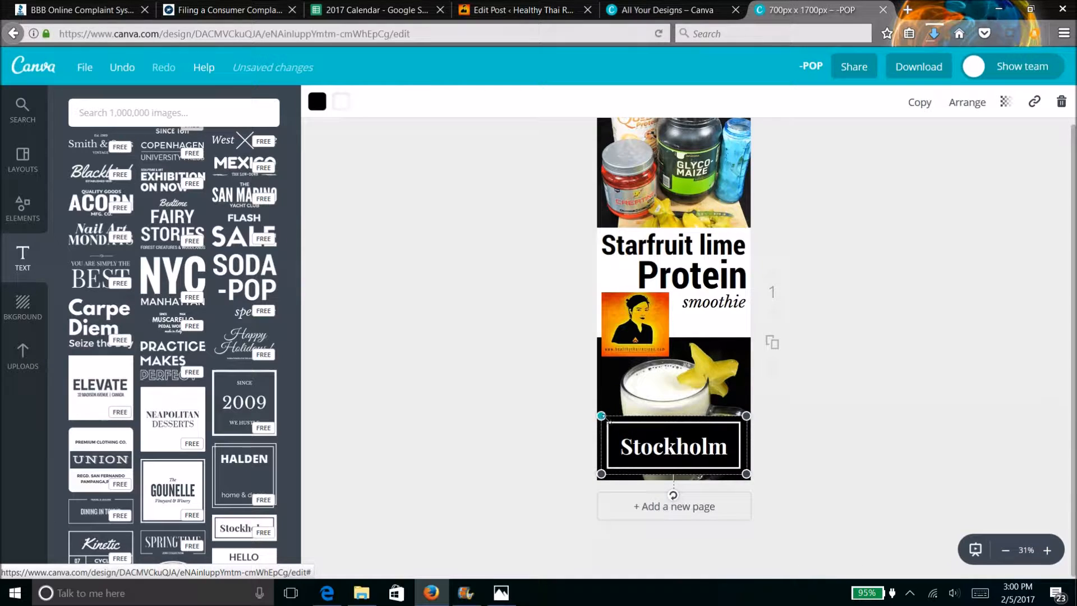
Recolour the "Stockholm" box with a white background and a black frame
click(641, 435)
click(641, 435)
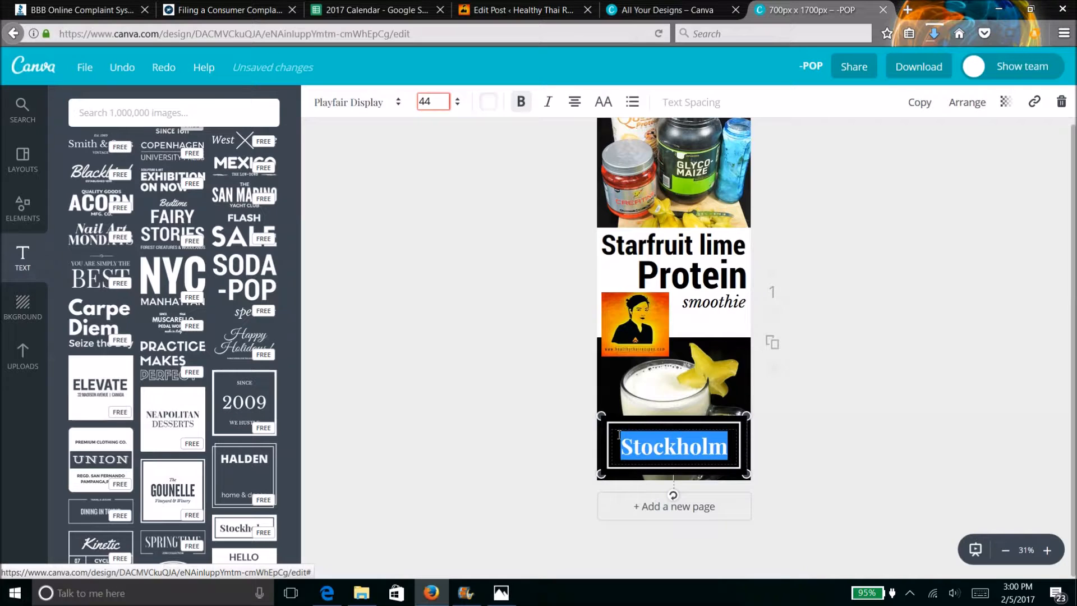
click(619, 435)
click(622, 424)
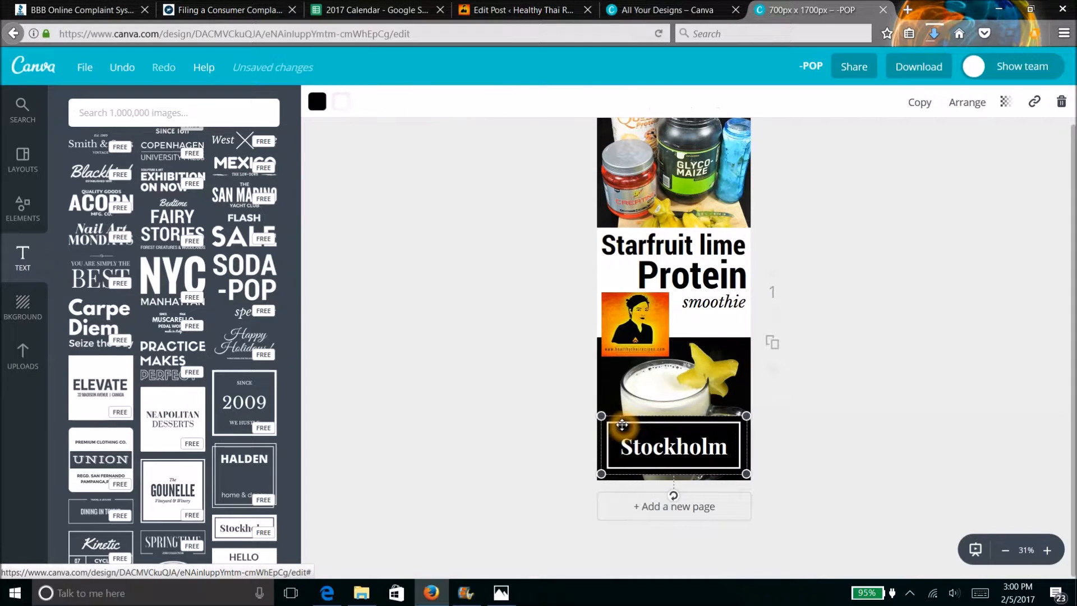
click(318, 103)
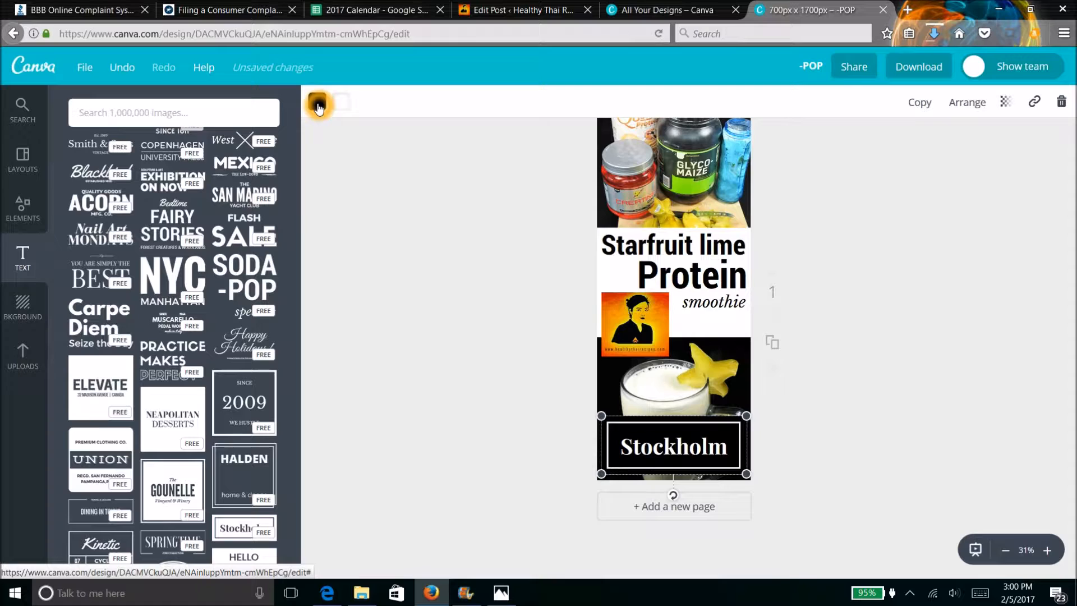
click(317, 104)
click(437, 296)
click(342, 103)
click(353, 297)
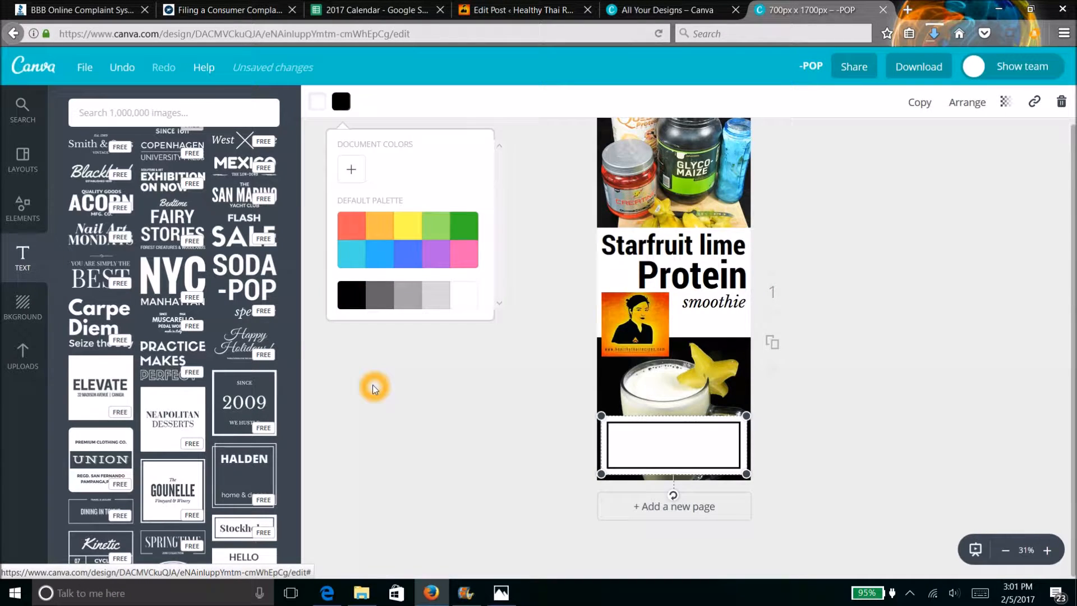
Replace the "Stockholm" text in the framed box with "www" and colour it black
click(679, 445)
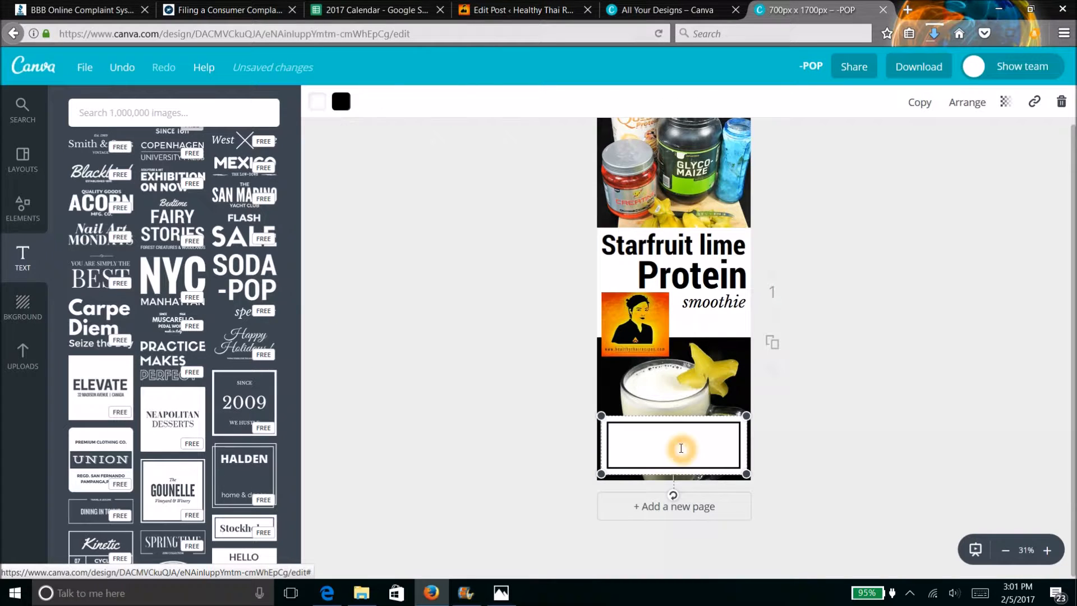
click(679, 445)
click(680, 446)
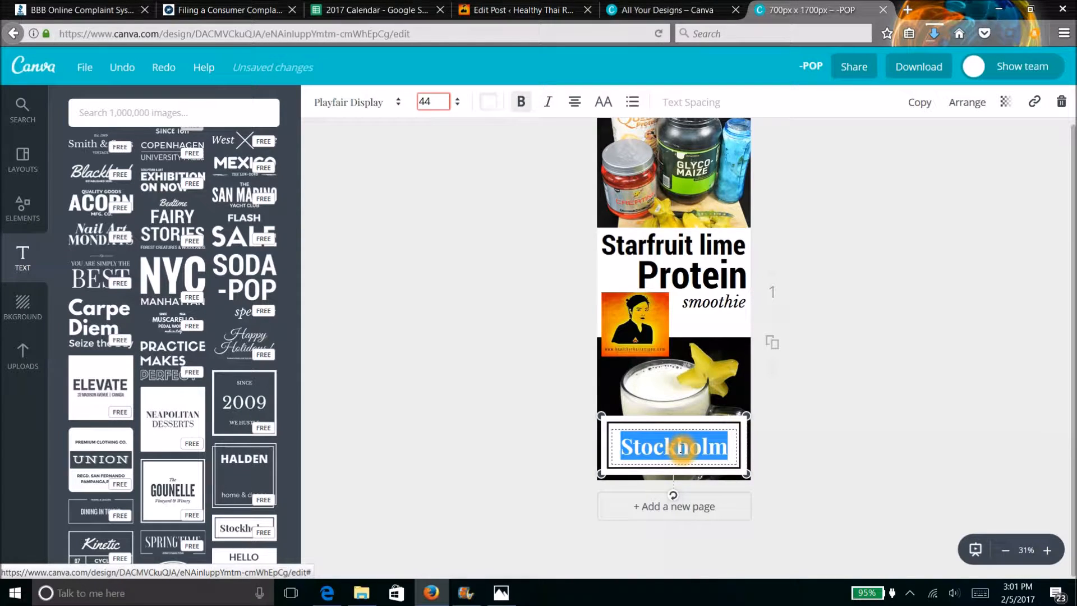
key(BackSpace)
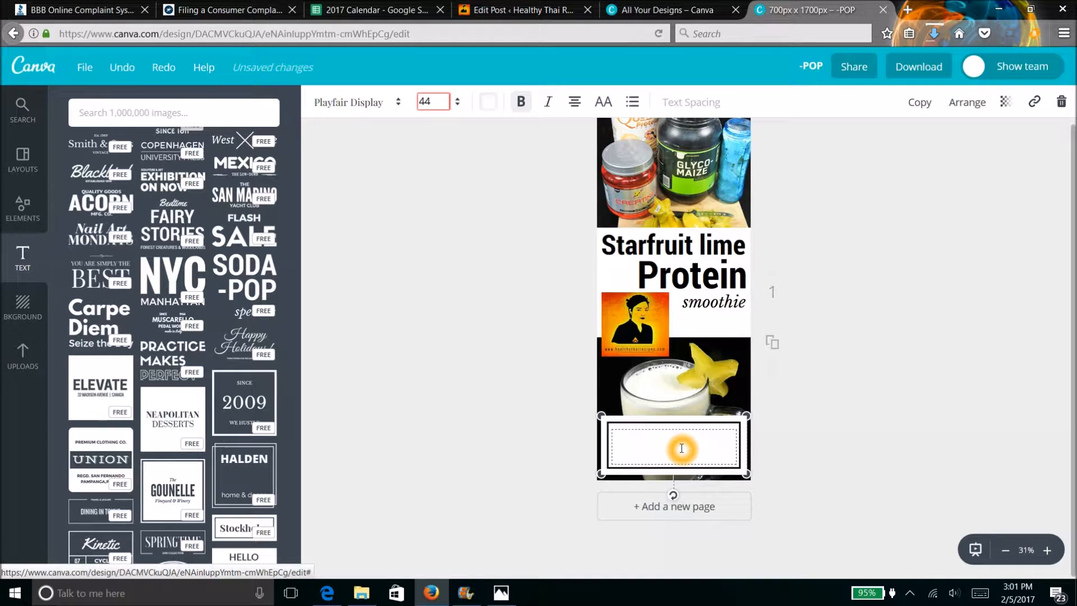
click(490, 103)
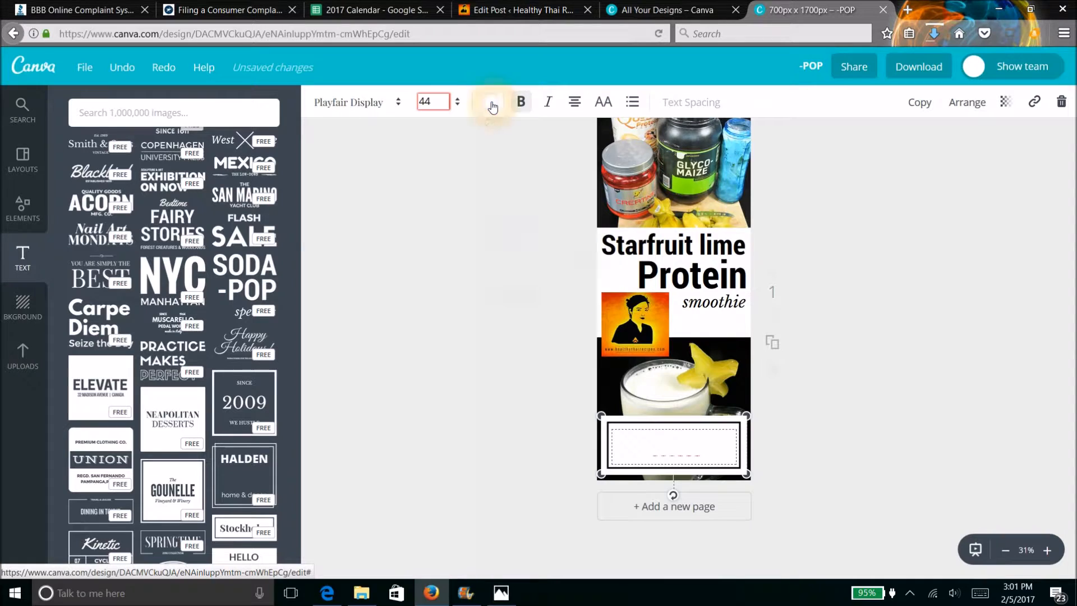
click(497, 292)
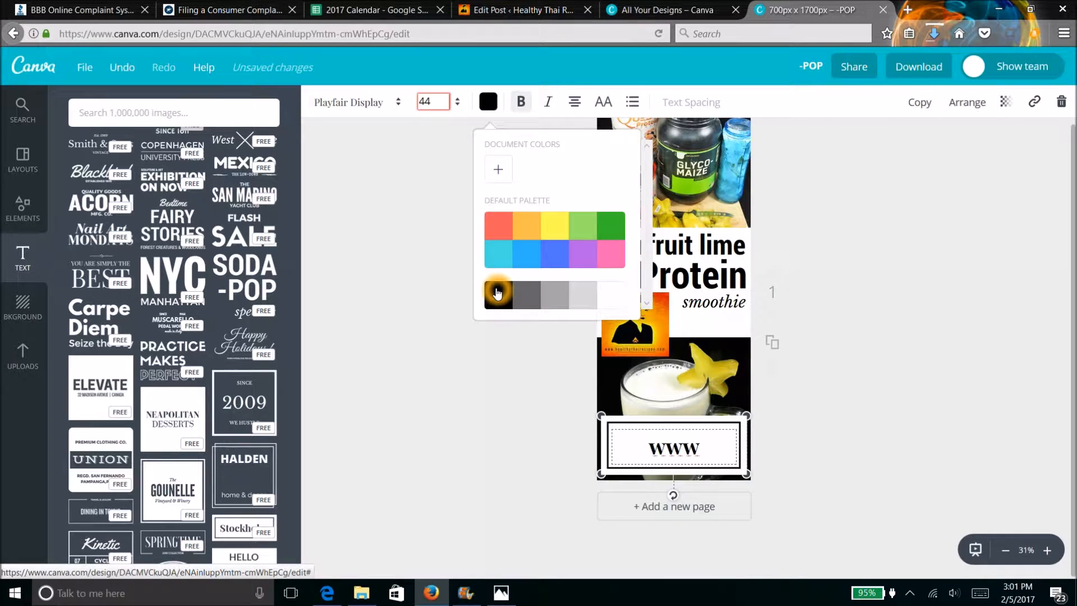
Replace "www" in the framed box with the website address "healthythairecipes.com"
click(707, 450)
click(706, 449)
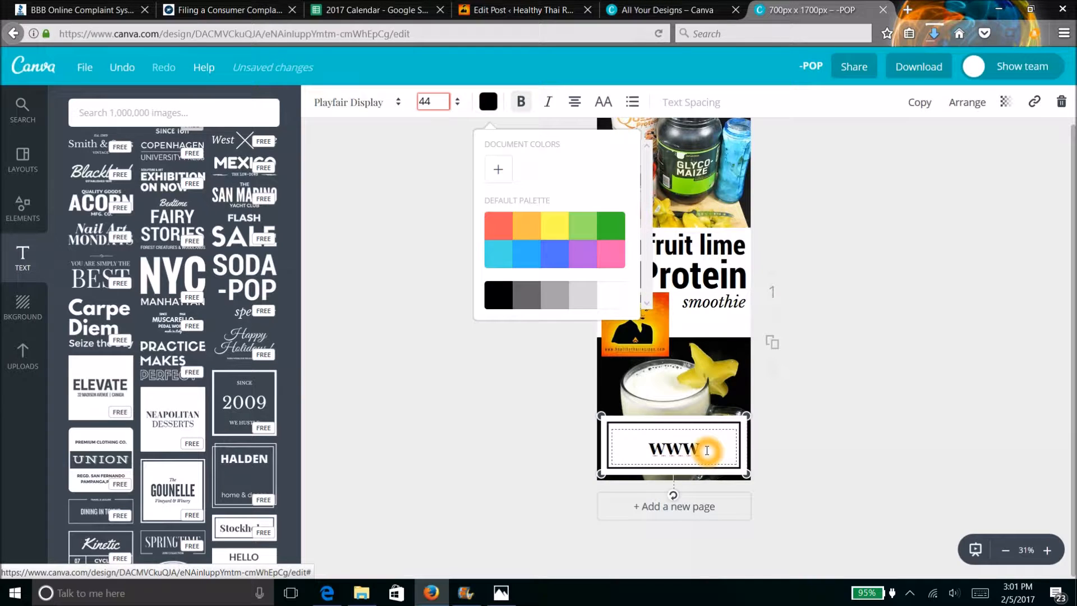
text(.)
key(BackSpace)
key(BackSpace)
key(BackSpace)
text(health)
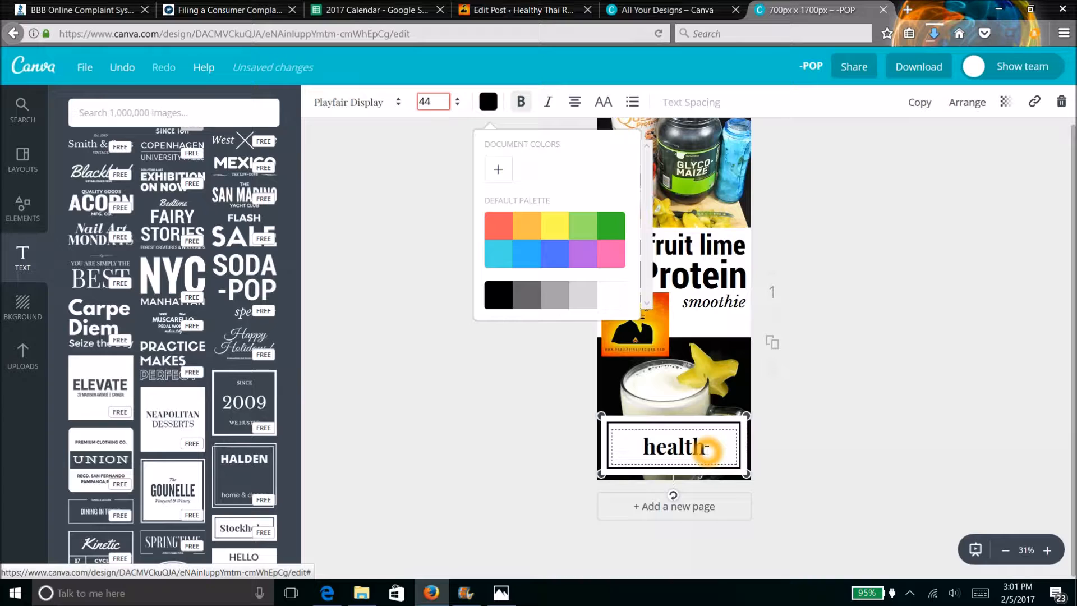
text(ecipes.com)
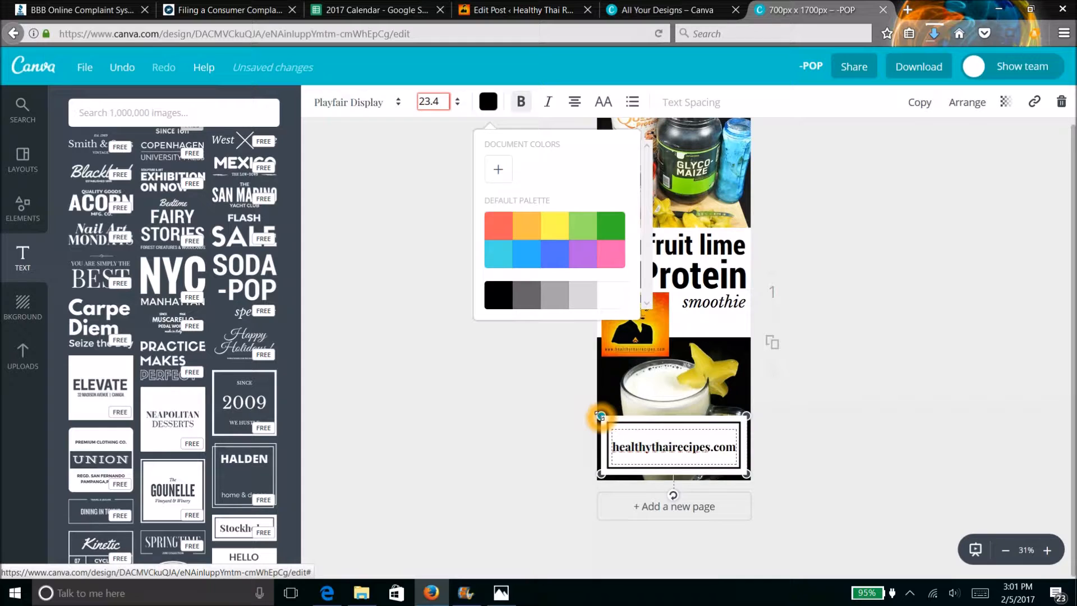
Shrink the framed website box slightly and position it near the lower edge of the smoothie photo
drag(599, 415, 624, 433)
drag(698, 446, 681, 442)
mouse_move(640, 313)
mouse_down()
mouse_move(732, 377)
mouse_move(739, 440)
mouse_move(727, 441)
mouse_move(638, 313)
mouse_up()
click(479, 391)
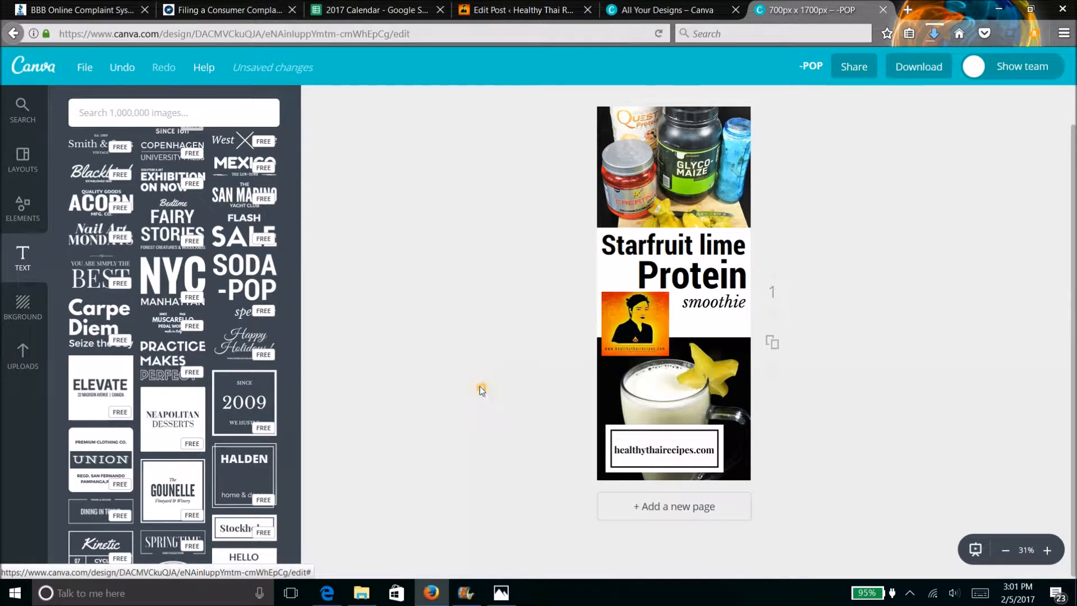
double_click(681, 447)
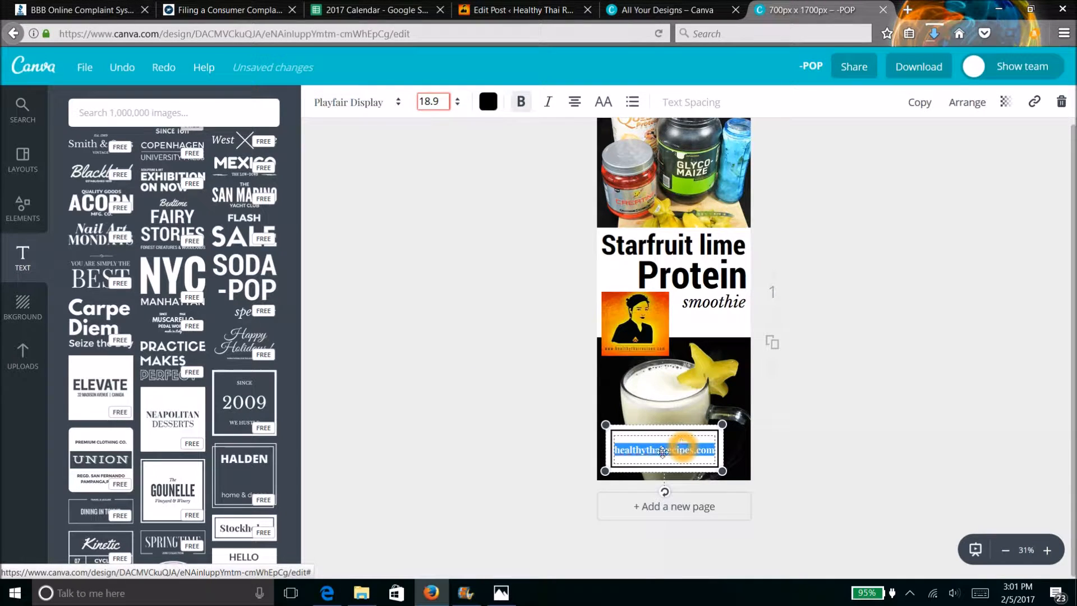
mouse_move(604, 471)
mouse_down()
mouse_move(605, 458)
mouse_move(607, 469)
mouse_up()
drag(723, 470, 730, 470)
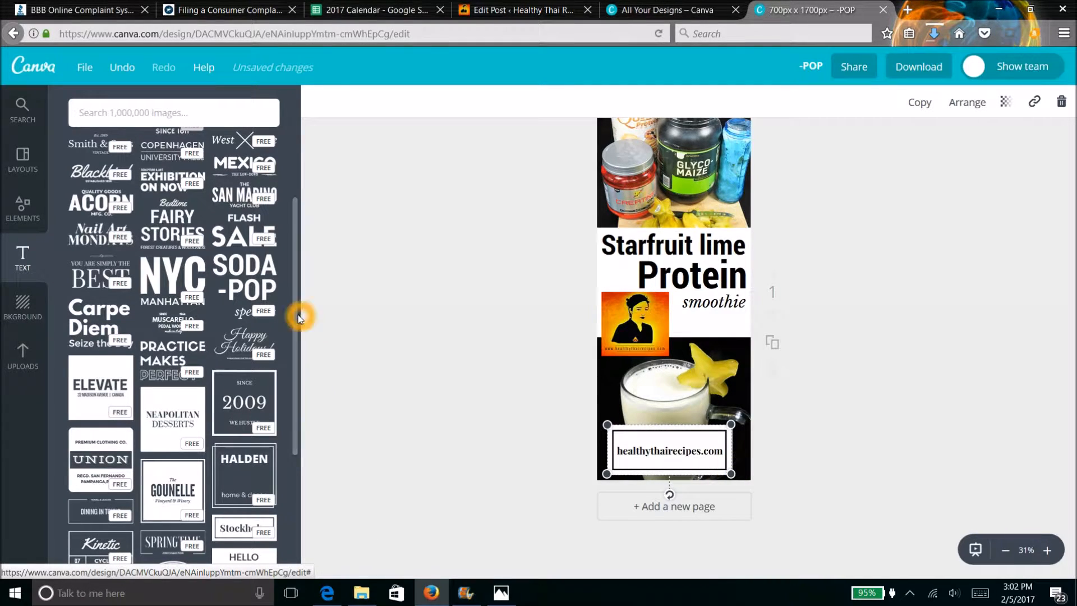
drag(297, 315, 302, 379)
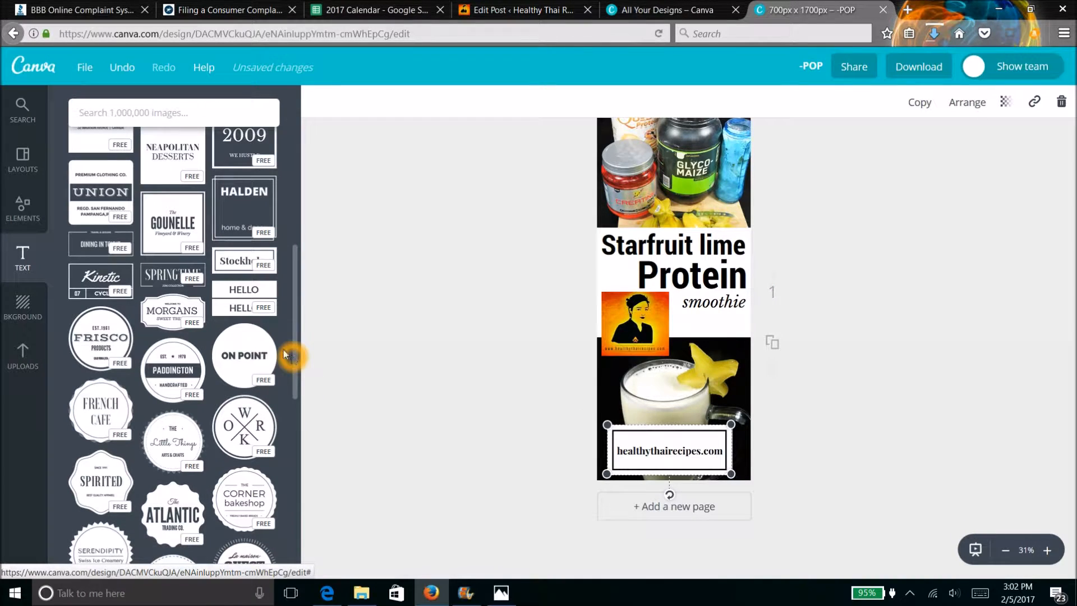
click(245, 312)
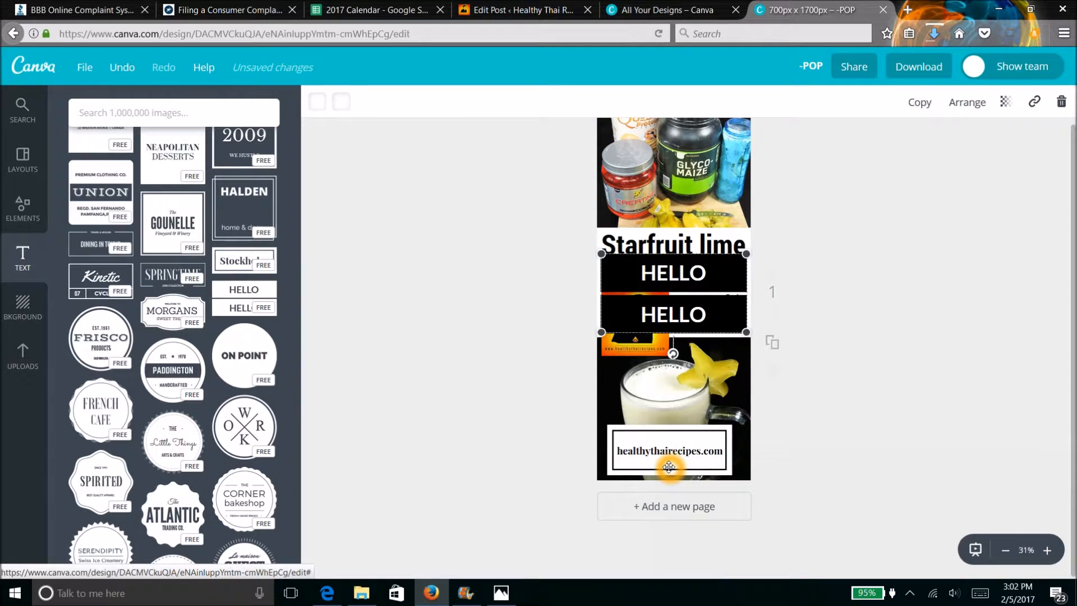
key(ctrl+z)
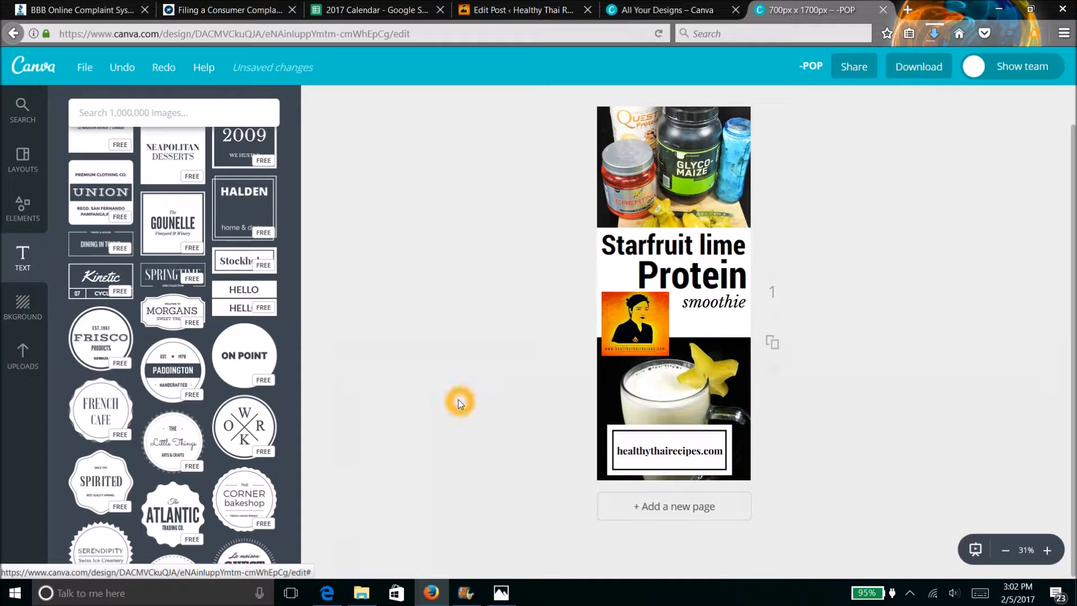
click(681, 450)
click(407, 404)
Download the finished graphic as a JPG and dismiss the download confirmation
click(909, 70)
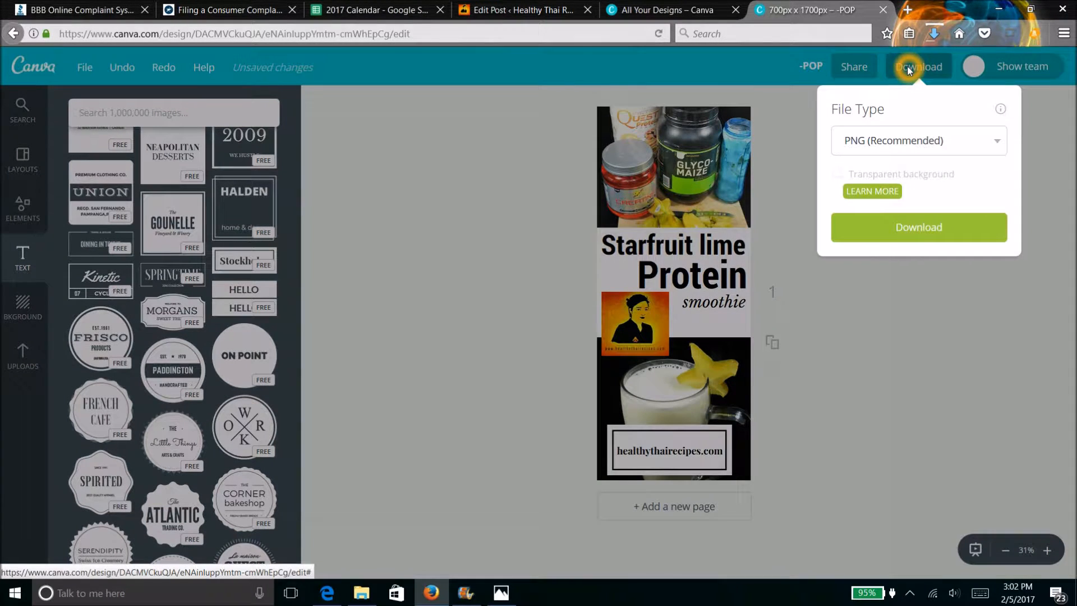
click(998, 145)
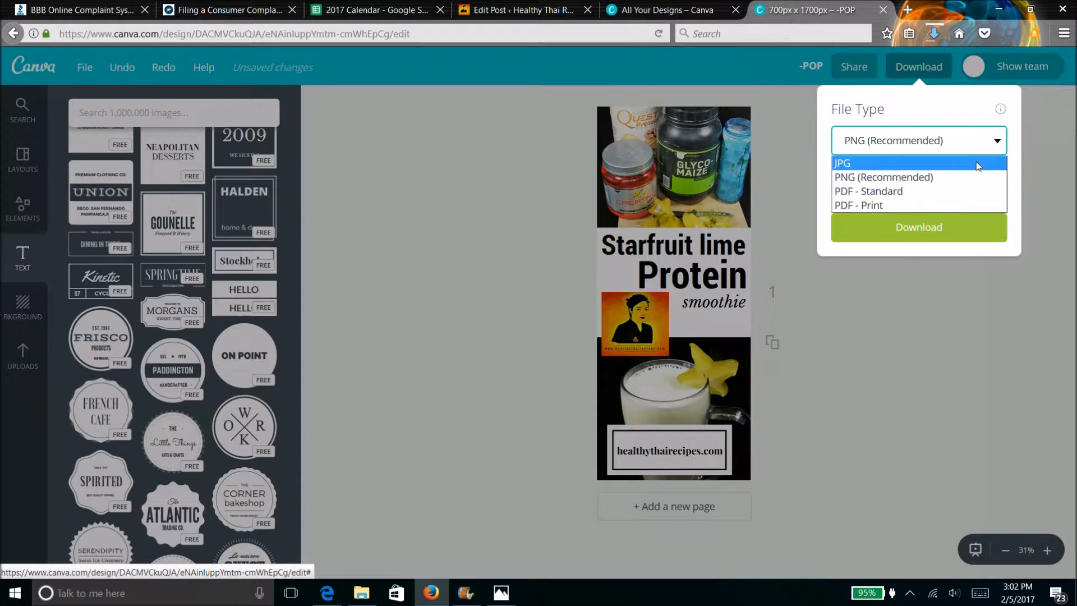
click(974, 163)
click(925, 184)
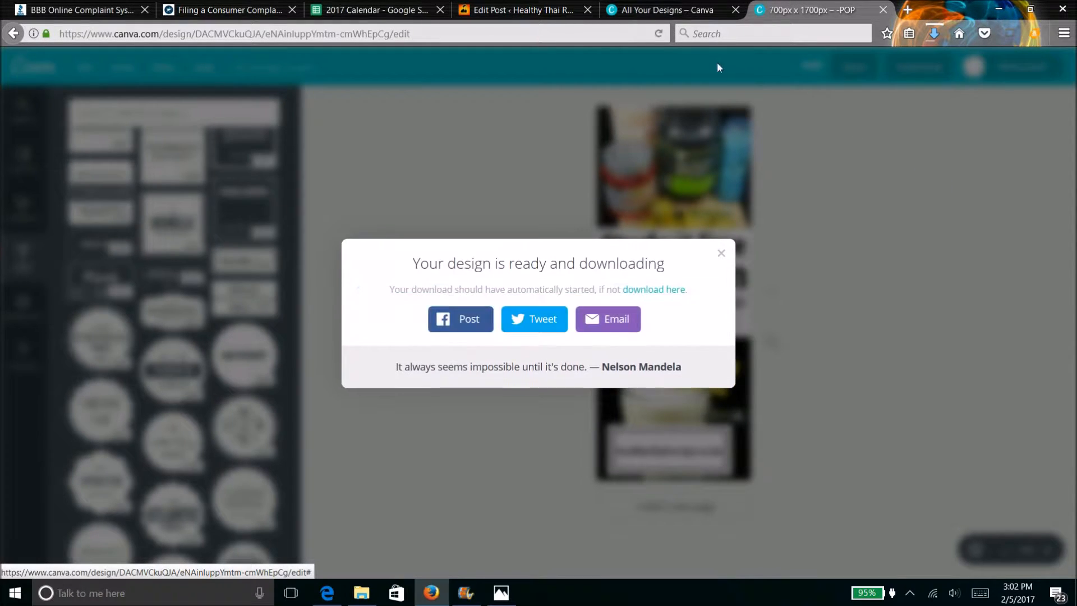
click(594, 376)
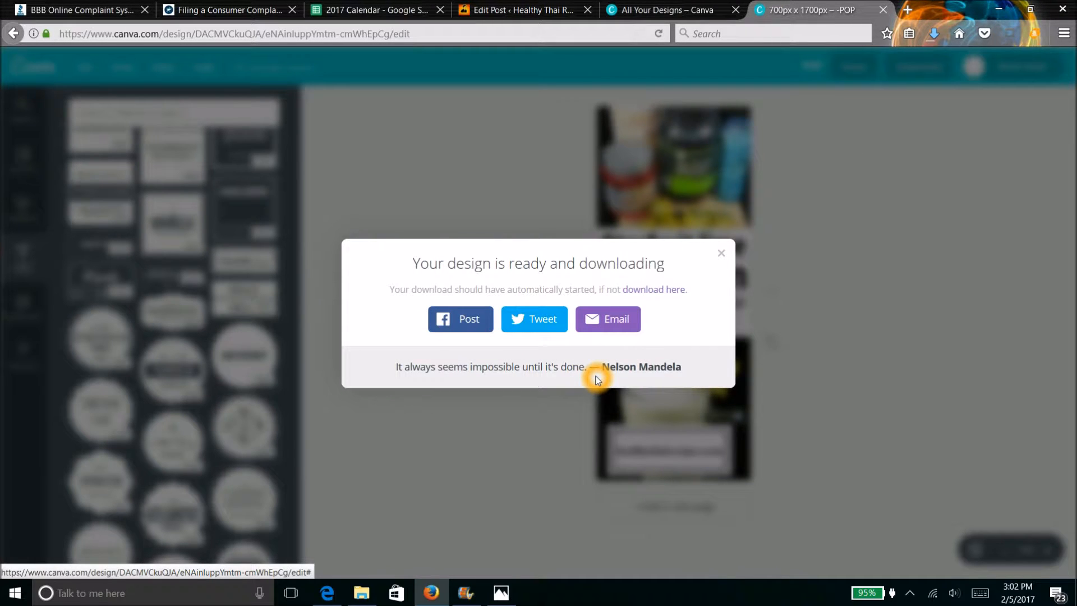
click(721, 252)
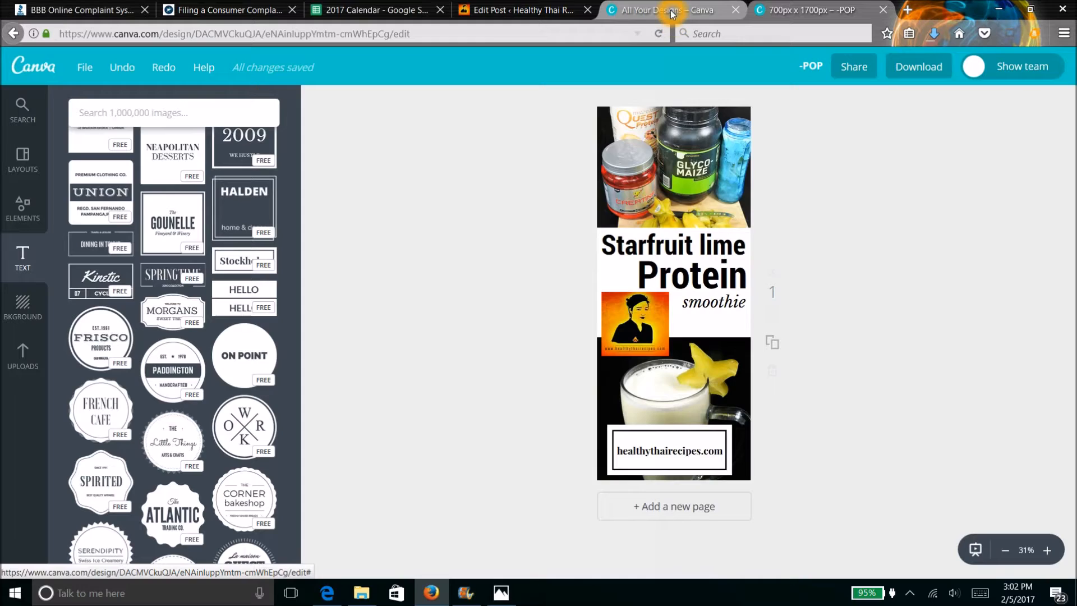
Open the image compressor site optimizilla.com in the browser tab showing all Canva designs
click(671, 11)
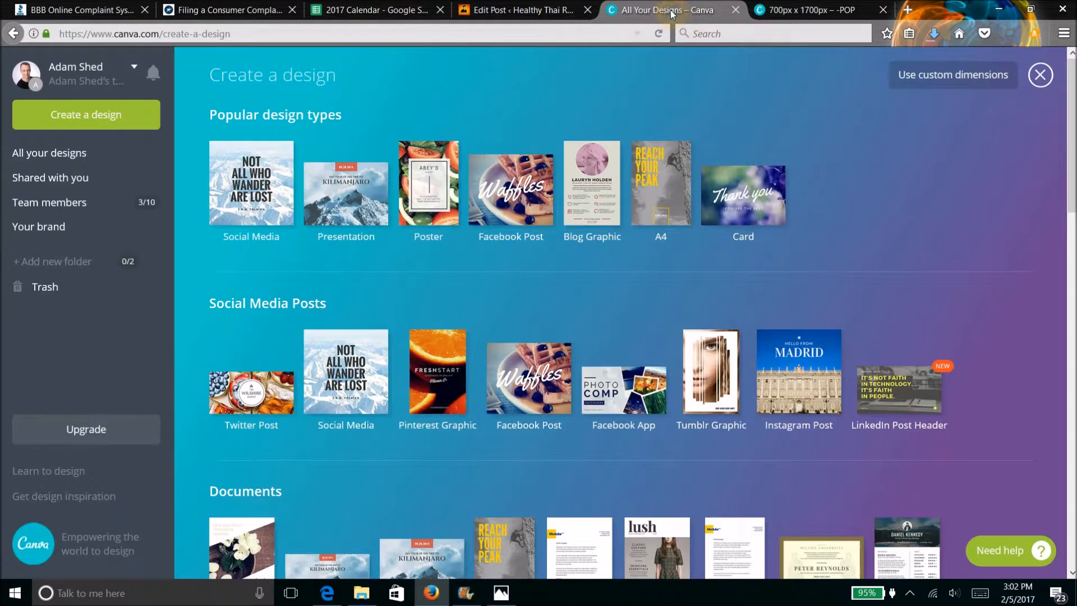
click(555, 32)
text(optimizilla.com/)
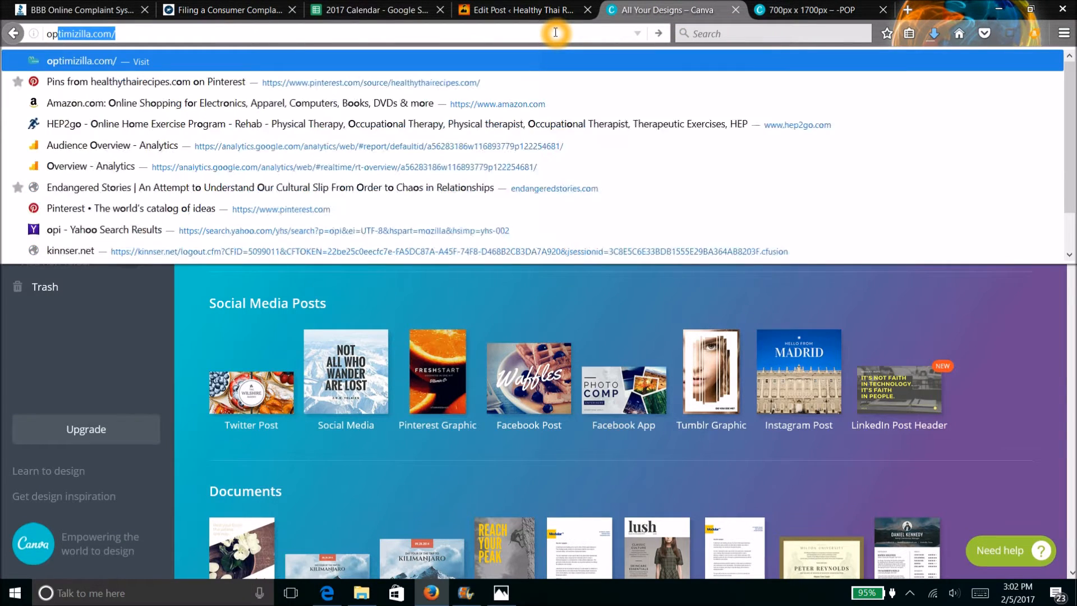
key(Return)
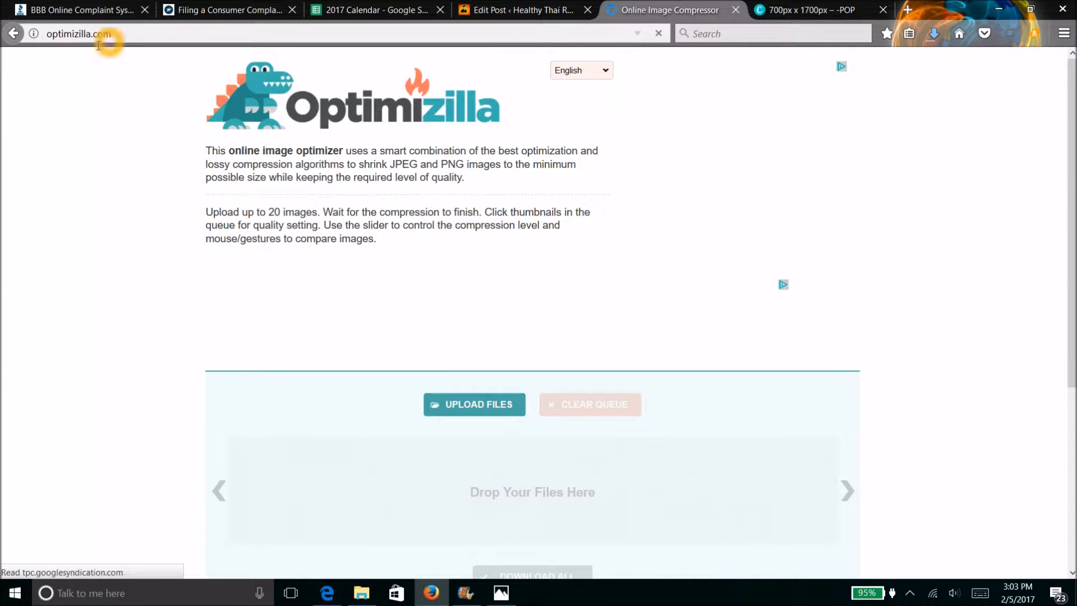
click(473, 405)
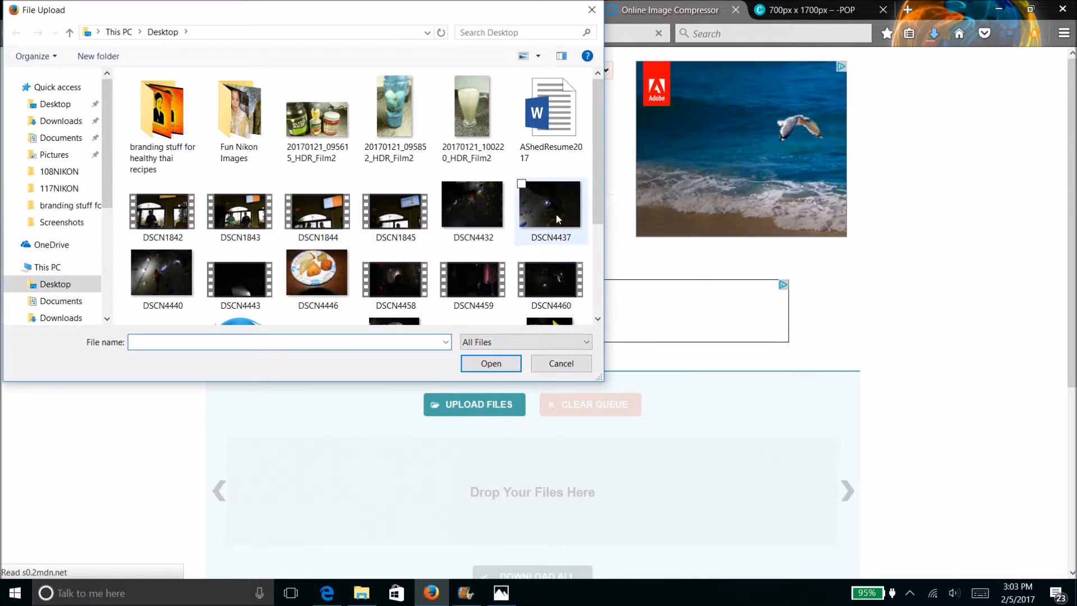
mouse_move(599, 96)
mouse_down()
mouse_move(597, 199)
mouse_move(593, 89)
mouse_up()
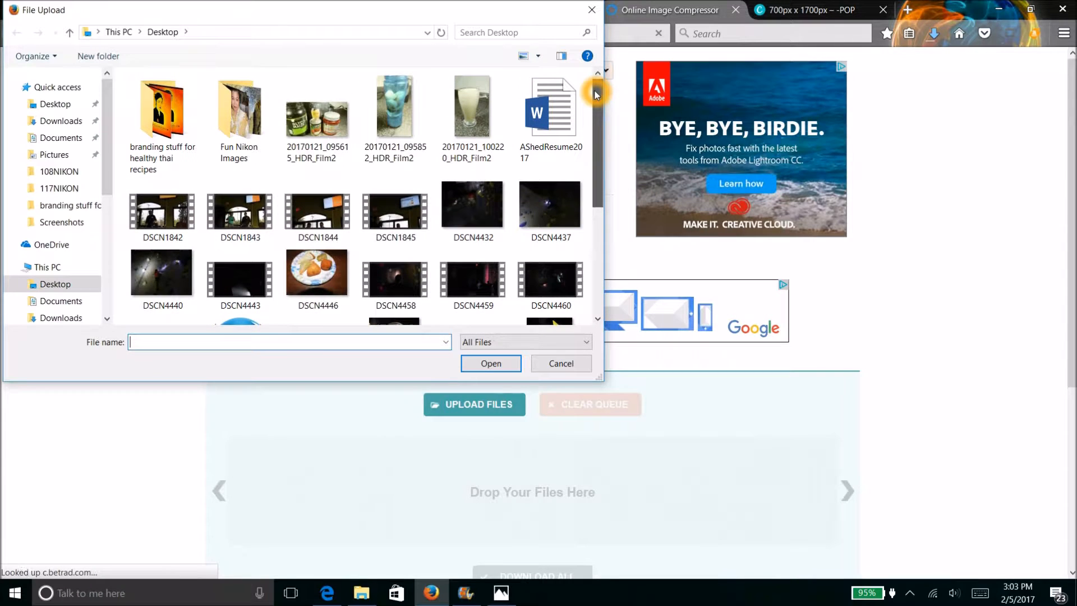
drag(594, 144, 593, 224)
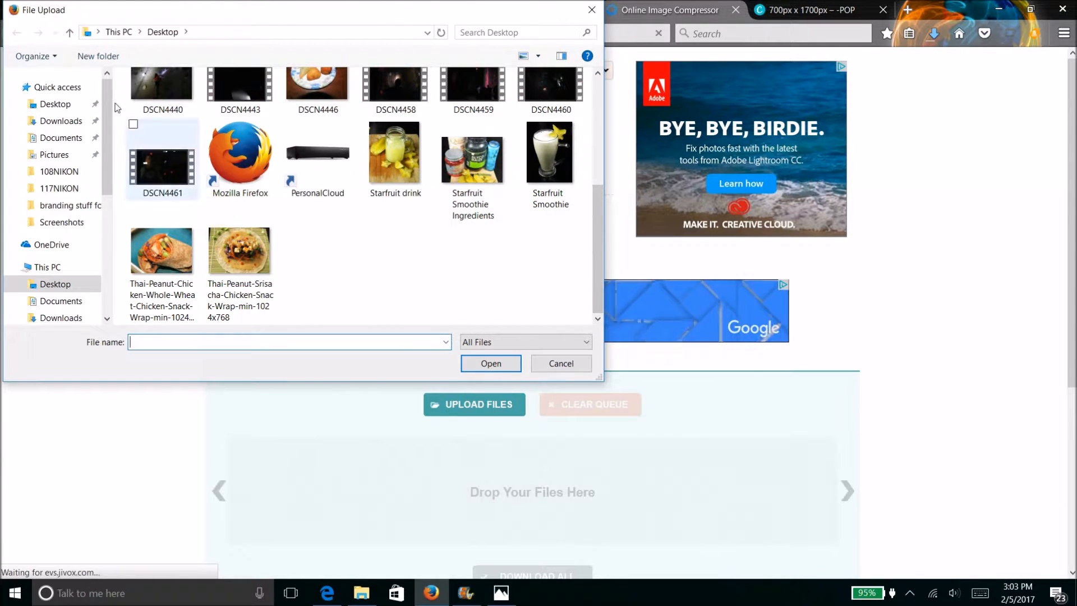
click(68, 108)
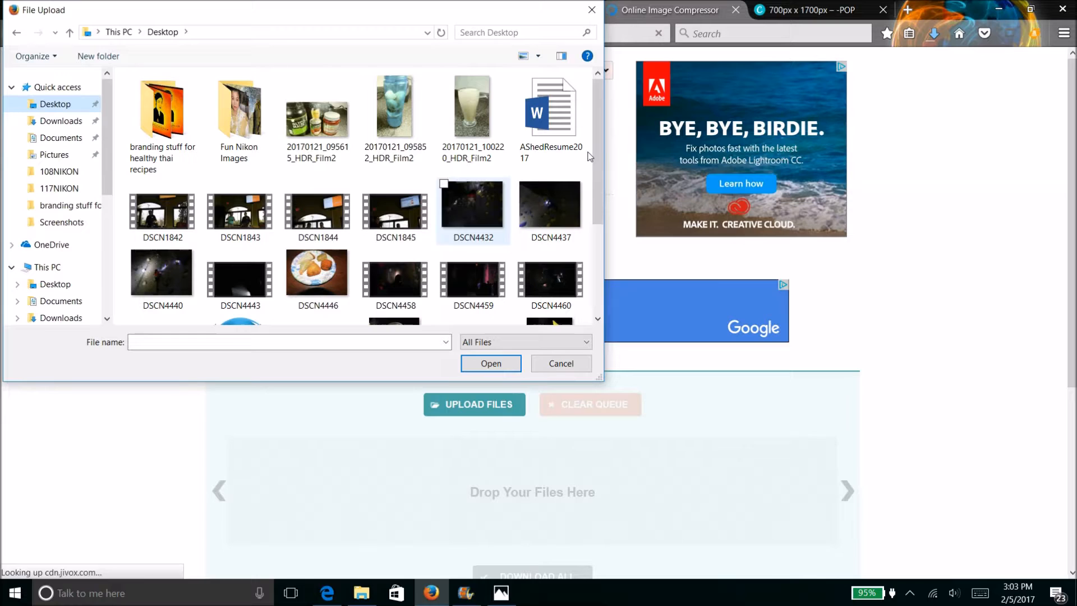
drag(598, 137, 598, 233)
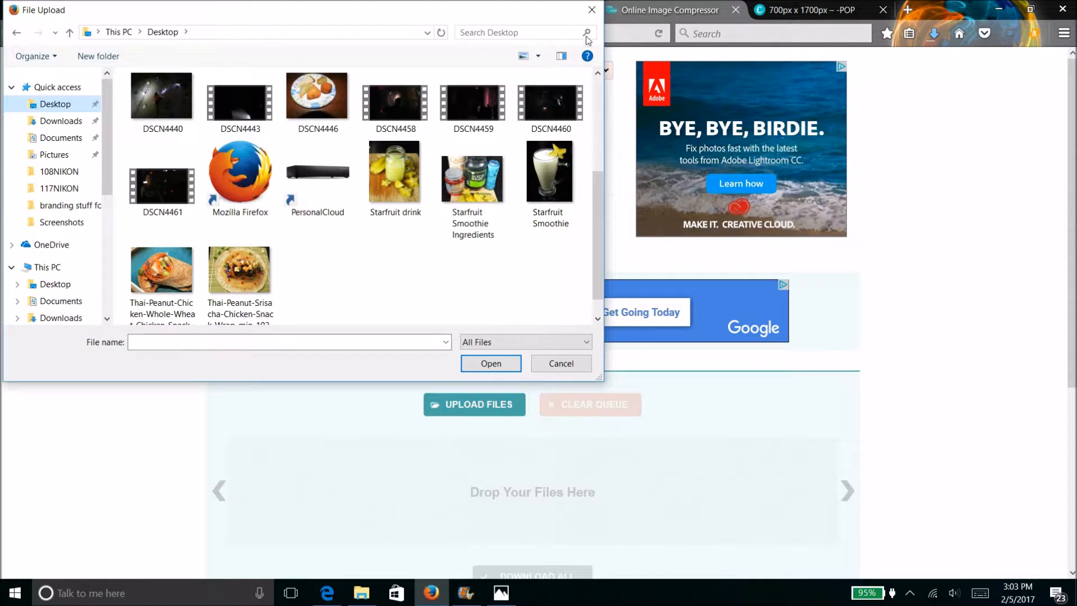
click(592, 15)
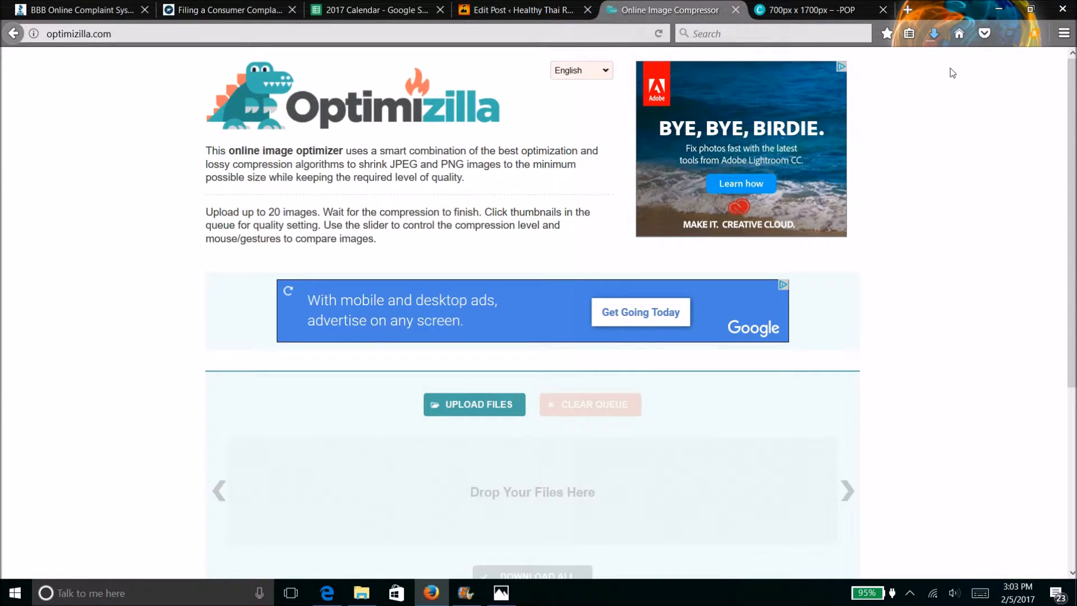
Move the downloaded -POP image from the Downloads folder to the Desktop and close the folder window
click(934, 35)
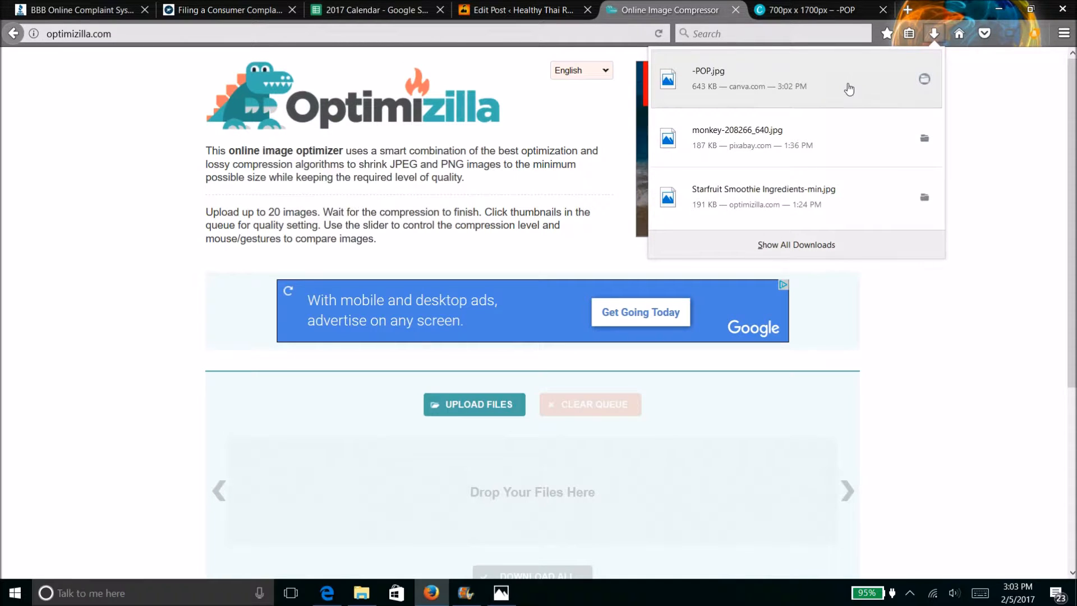
click(923, 80)
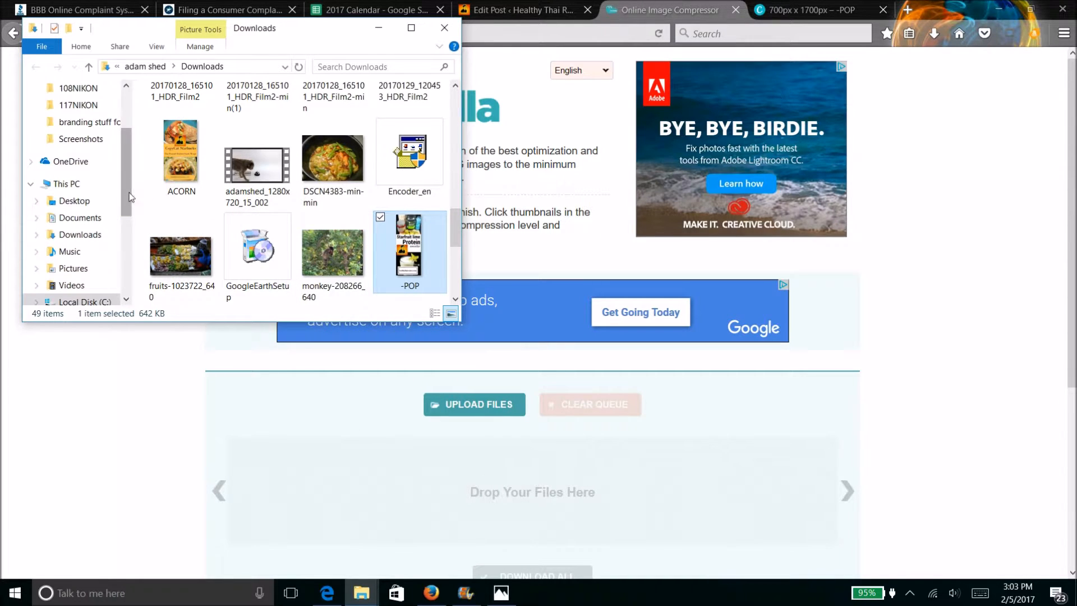
drag(408, 247, 87, 206)
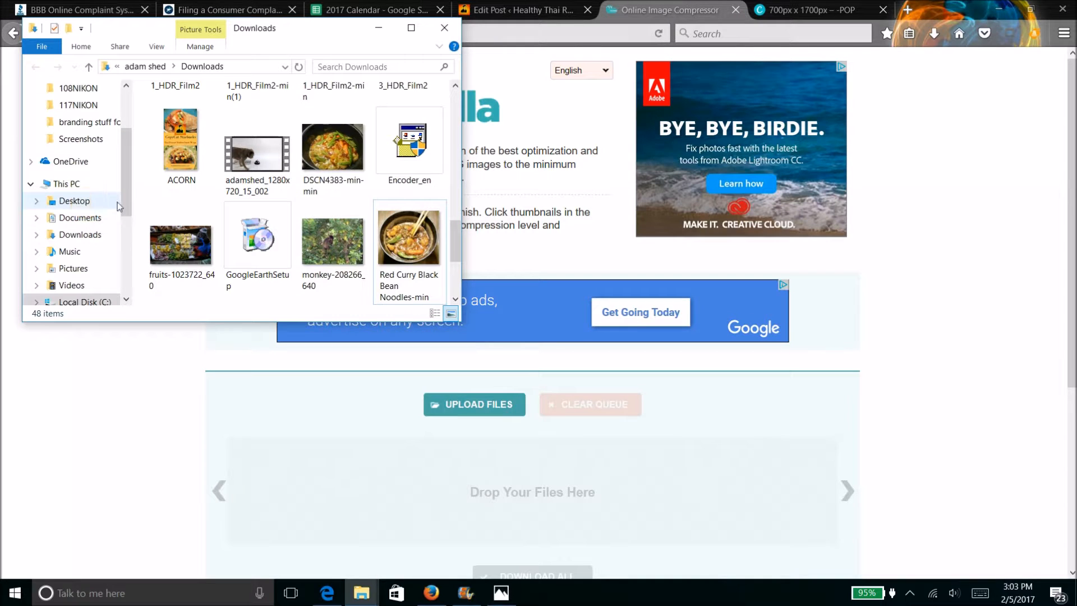
click(444, 27)
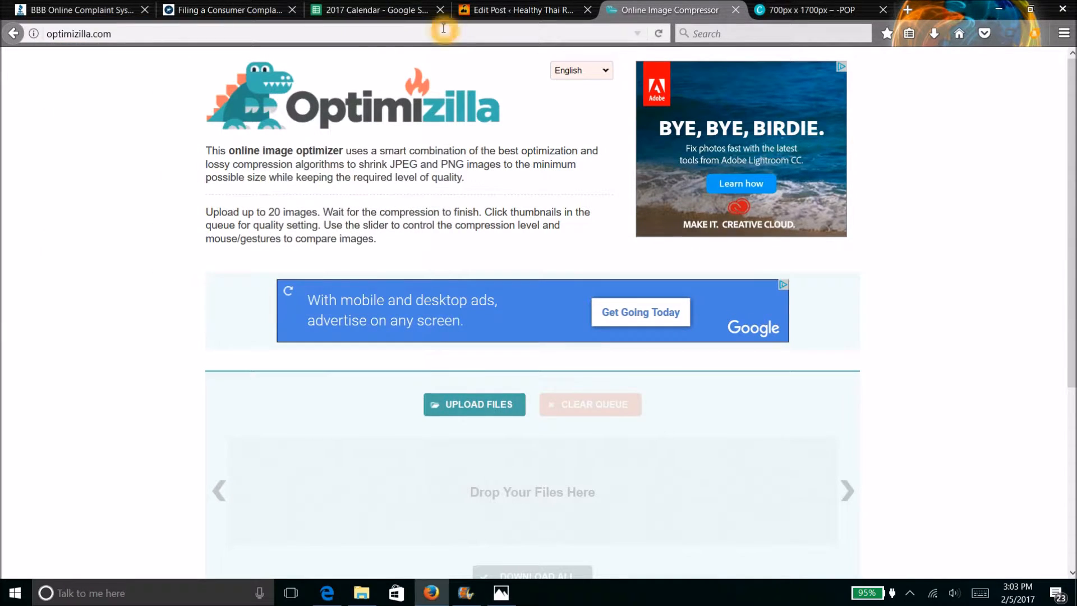
Upload the -POP image from the Desktop to the Optimizilla compressor
click(481, 404)
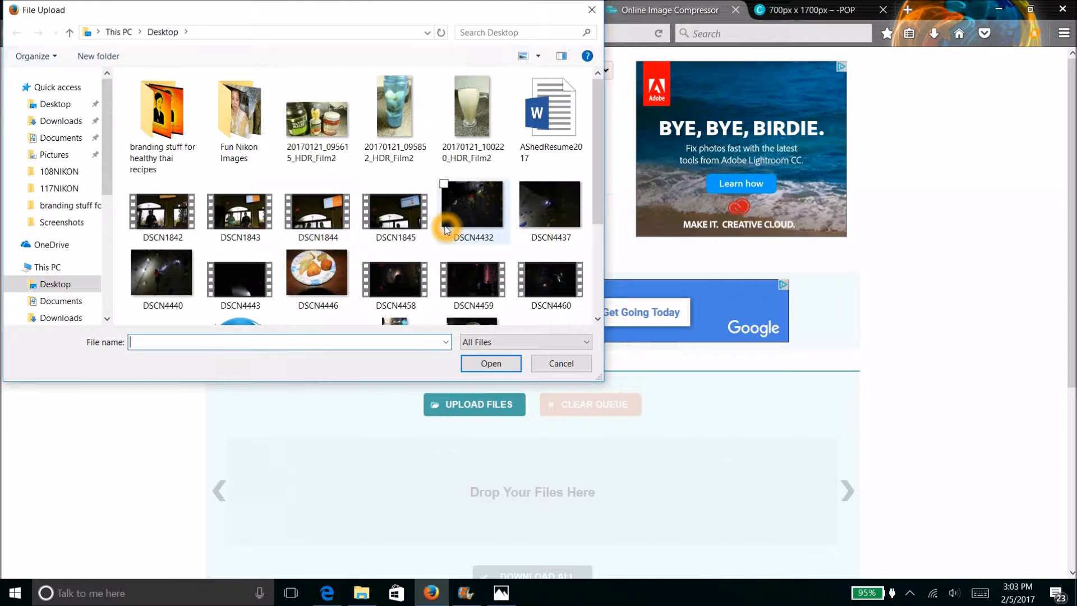
drag(598, 140, 600, 213)
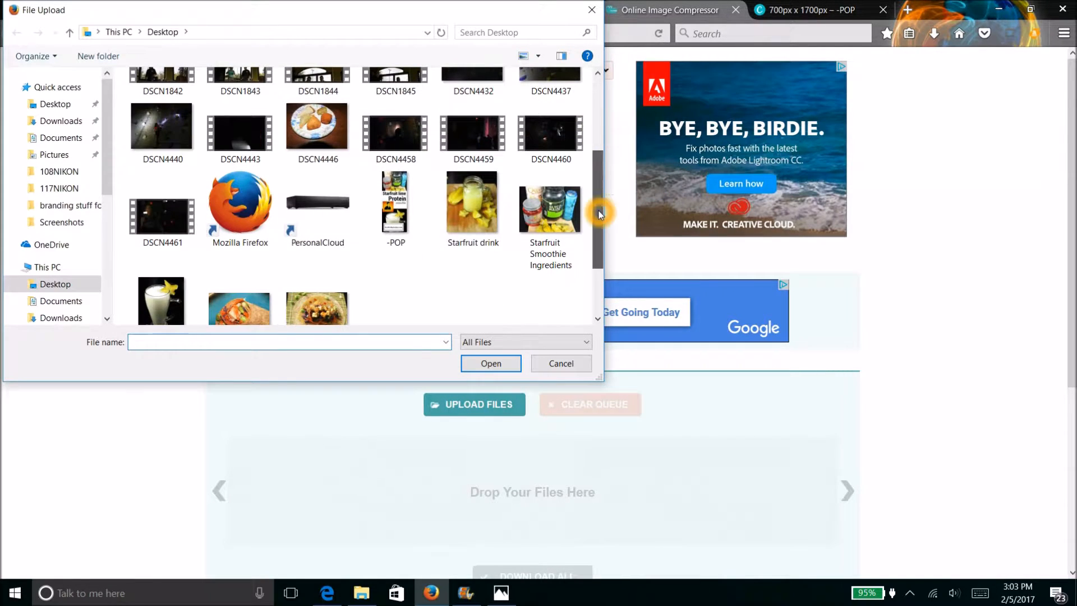
click(396, 216)
click(483, 364)
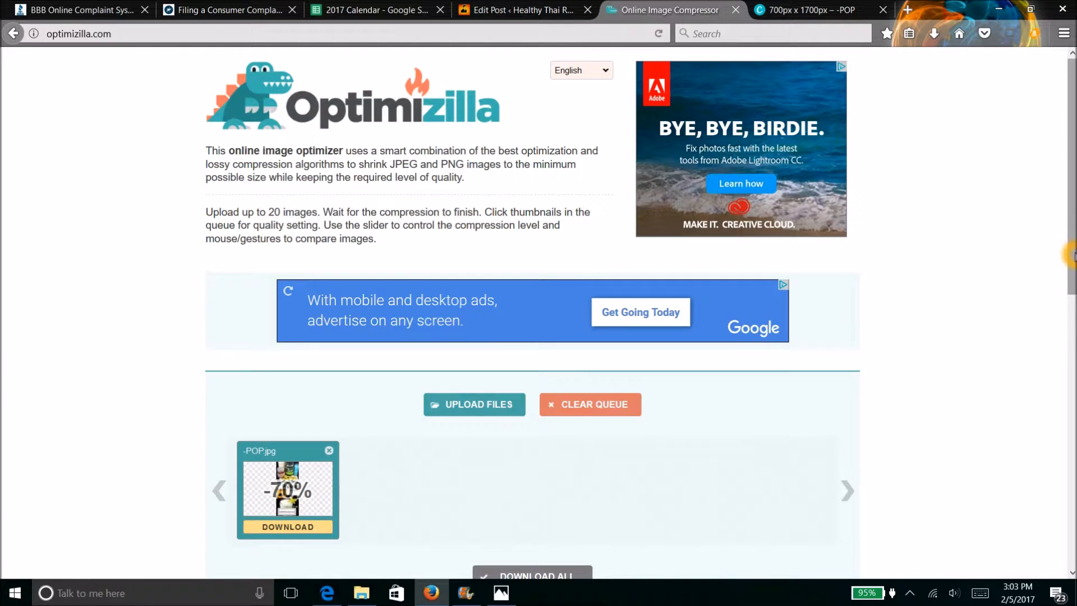
Lower the compression quality of the -POP image to 25 and apply it
scroll(1072, 295, down, 3)
drag(1072, 295, 1072, 373)
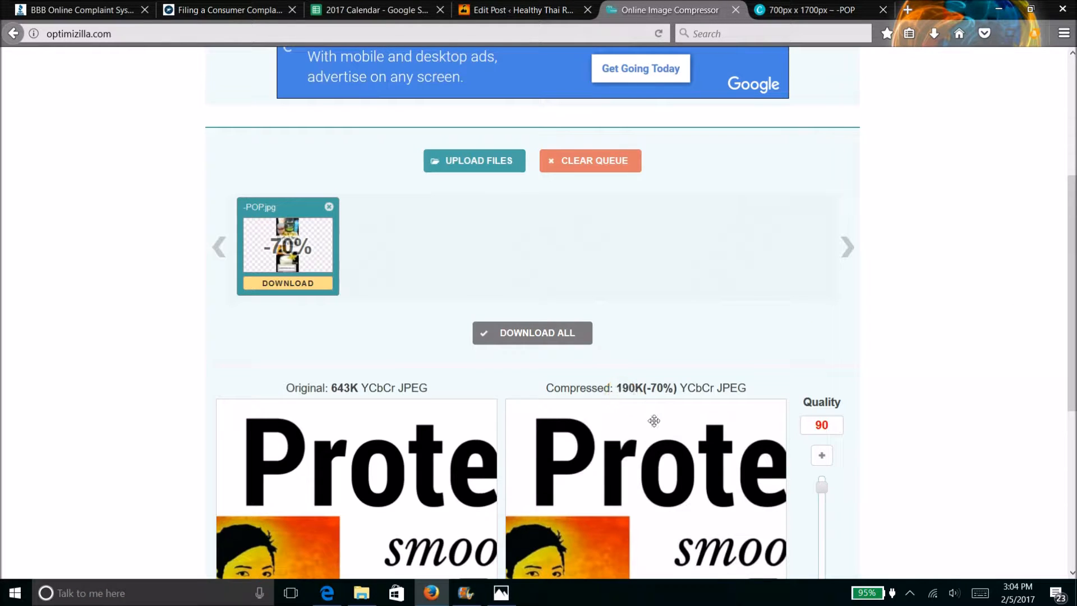
click(475, 323)
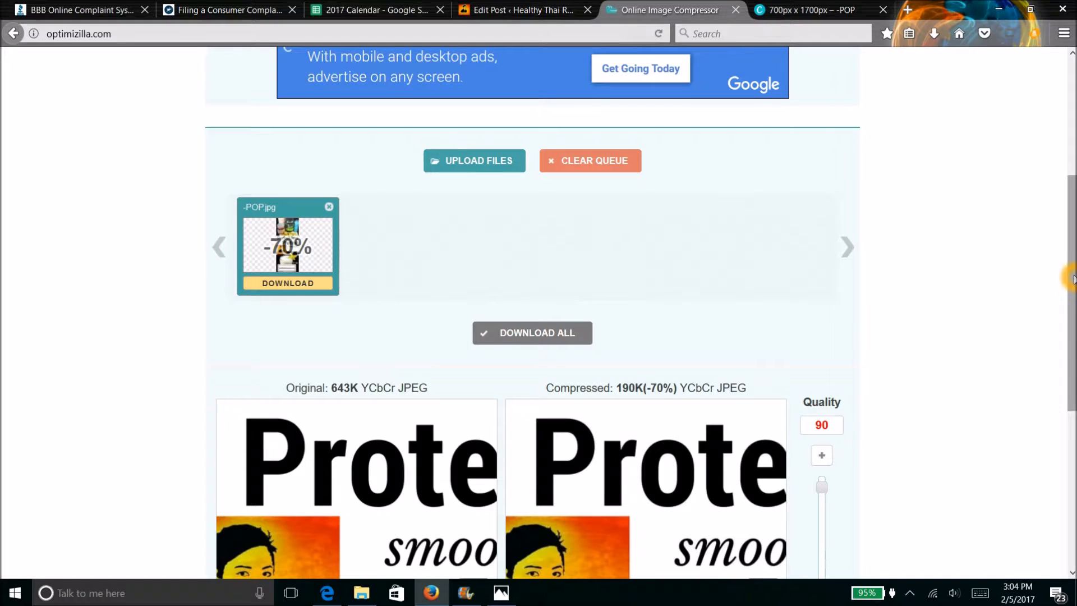
drag(1072, 278, 1072, 307)
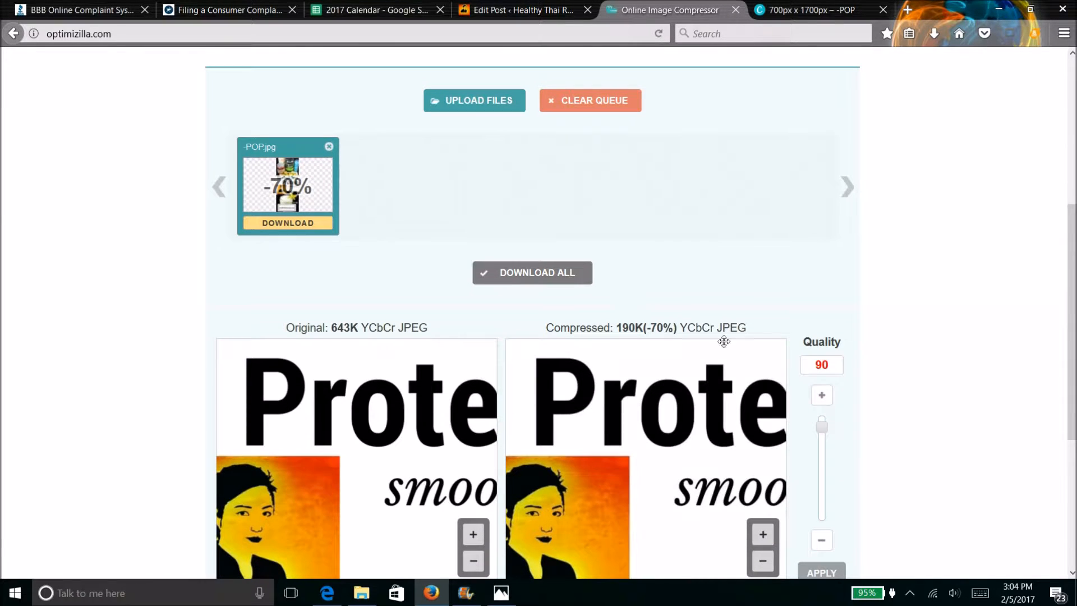
drag(1073, 352, 1071, 379)
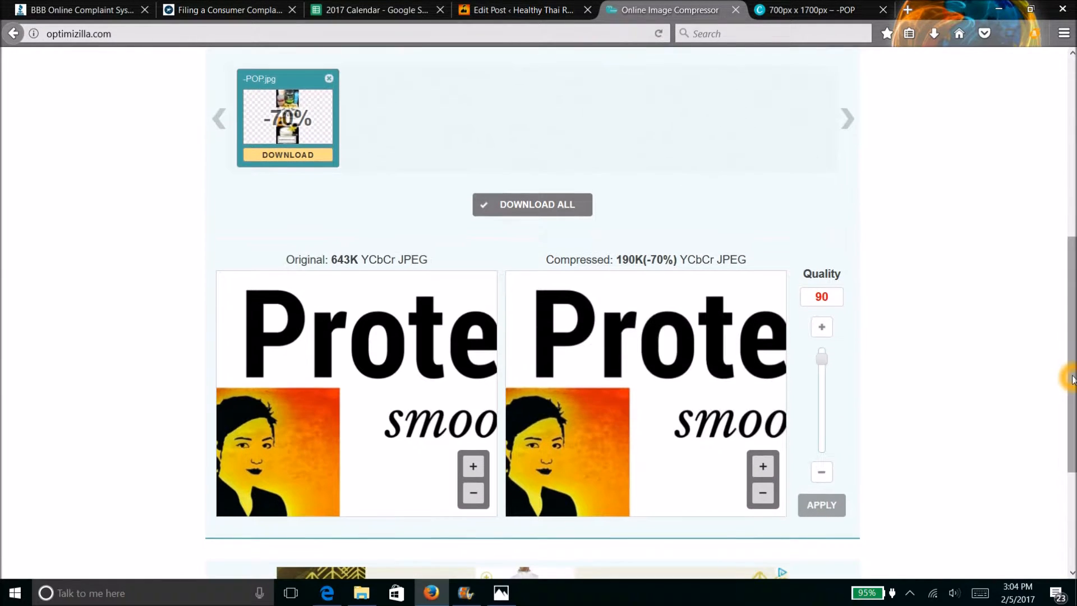
drag(822, 358, 823, 441)
click(616, 332)
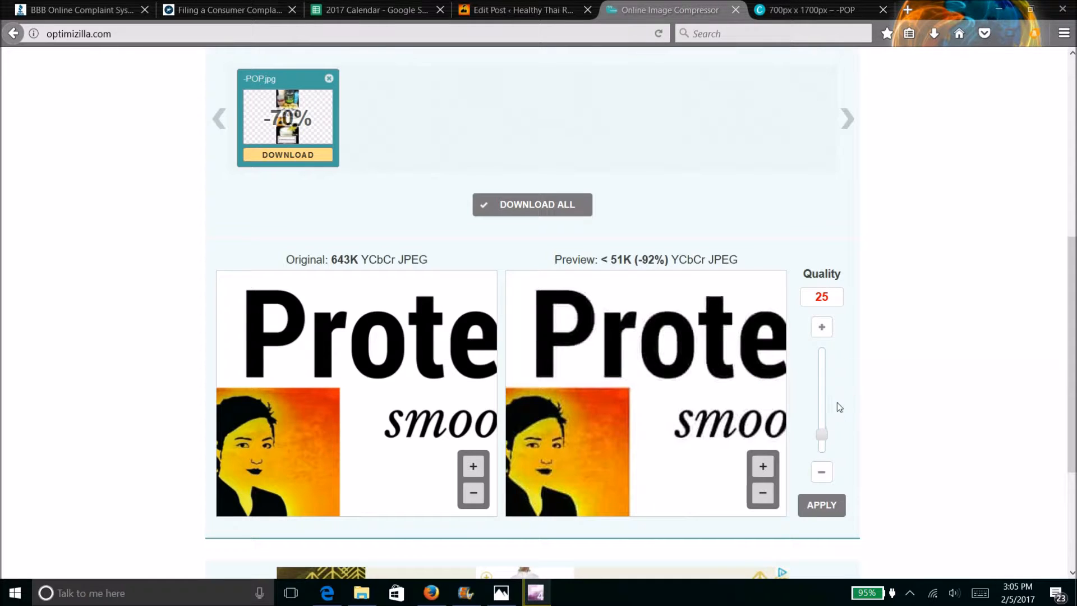
click(625, 274)
click(820, 506)
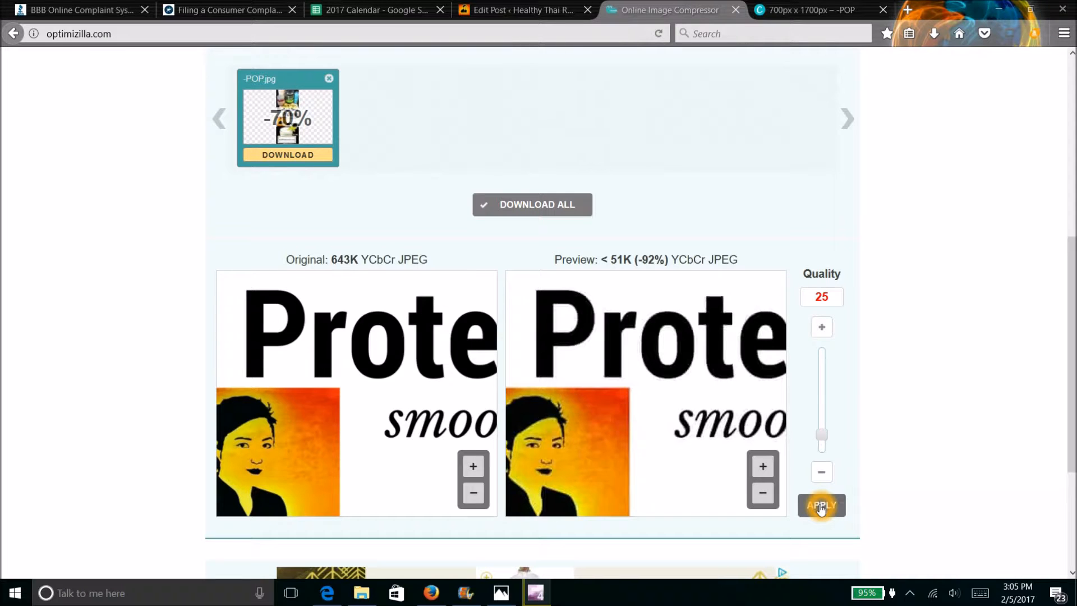
click(433, 281)
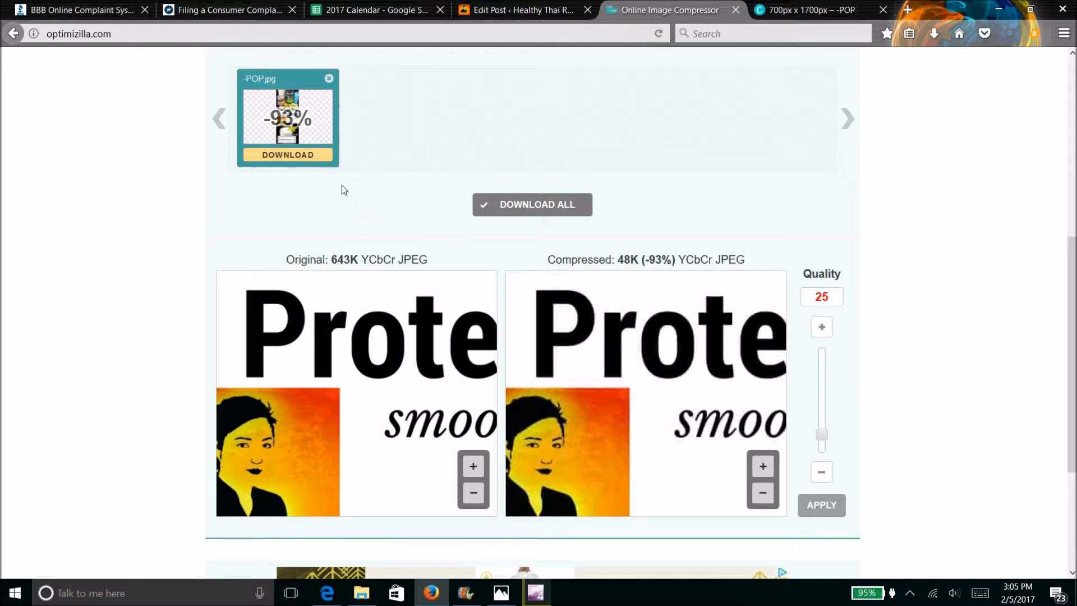
Download the compressed image, move -POP-min from the Downloads folder to the Desktop and close the folder window
click(300, 160)
click(594, 379)
click(933, 33)
click(925, 77)
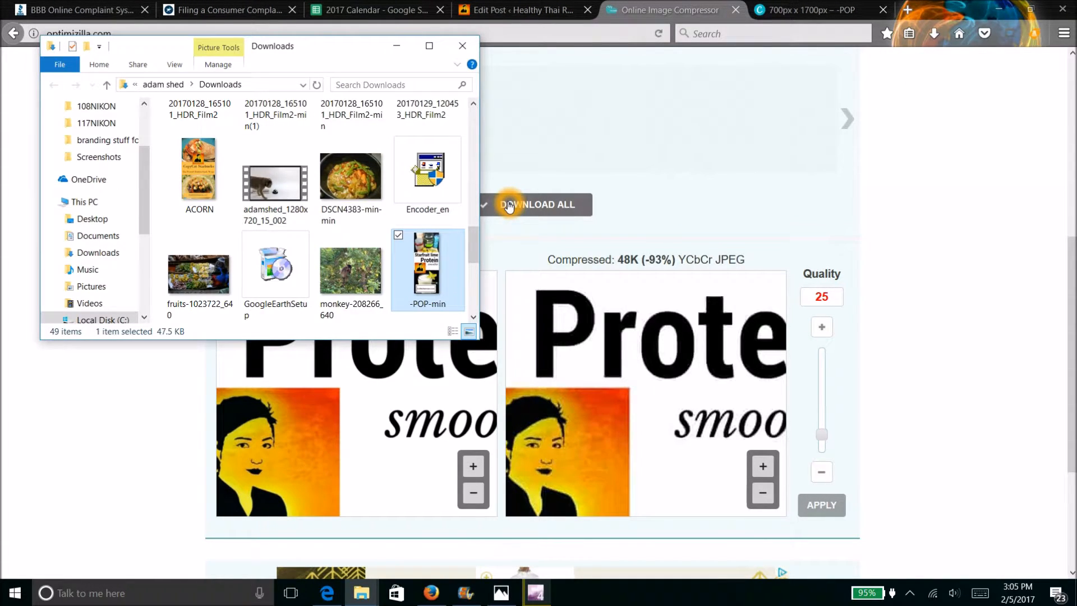
drag(427, 263, 107, 220)
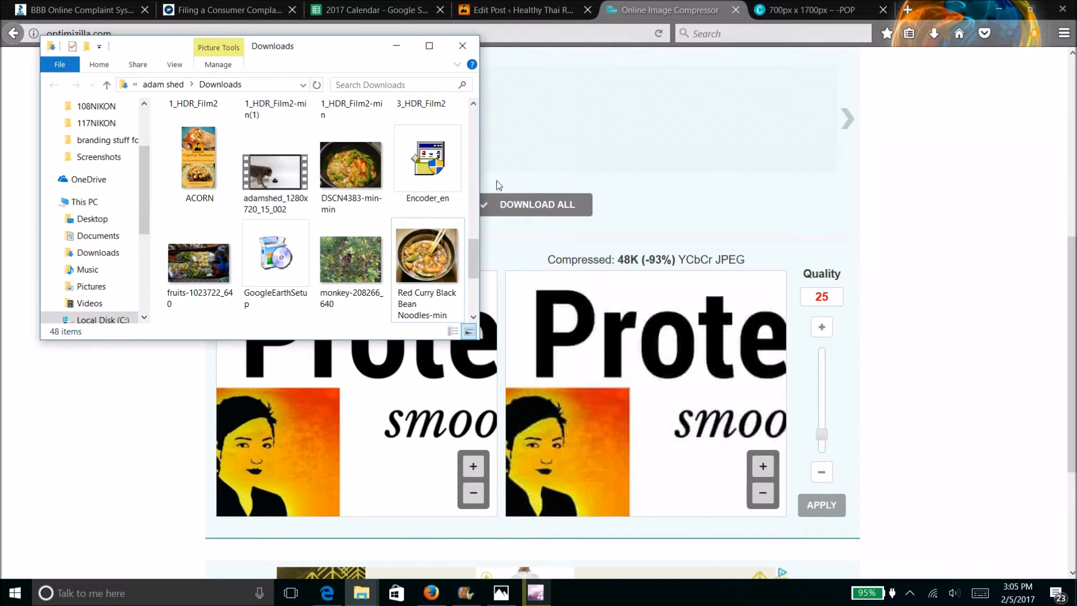
click(464, 47)
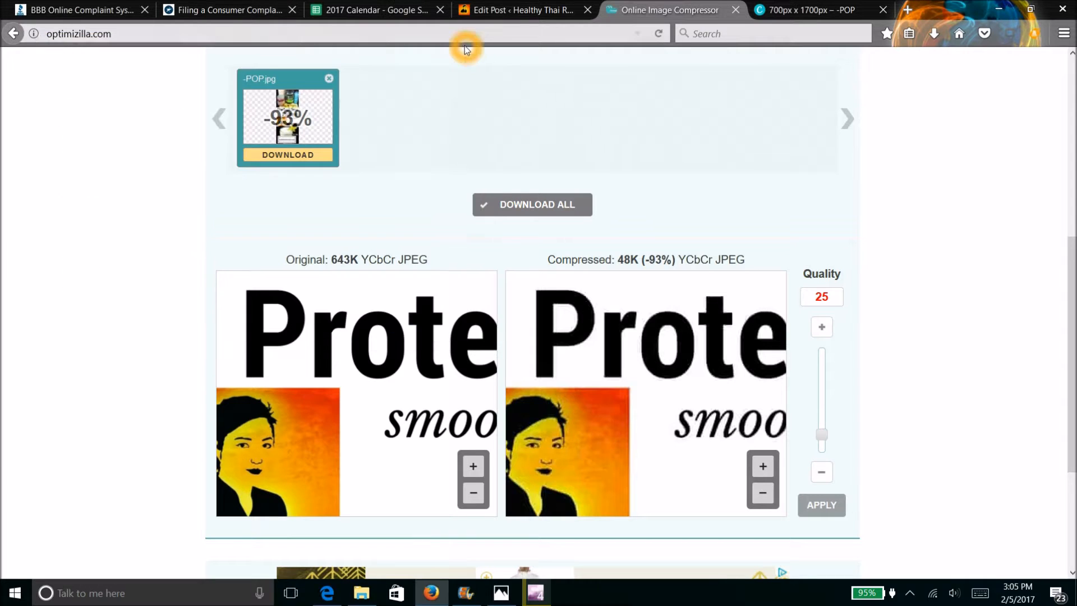
Switch to the WordPress editor for the starfruit smoothie post and open its social sharing settings in the Yoast SEO section
click(501, 13)
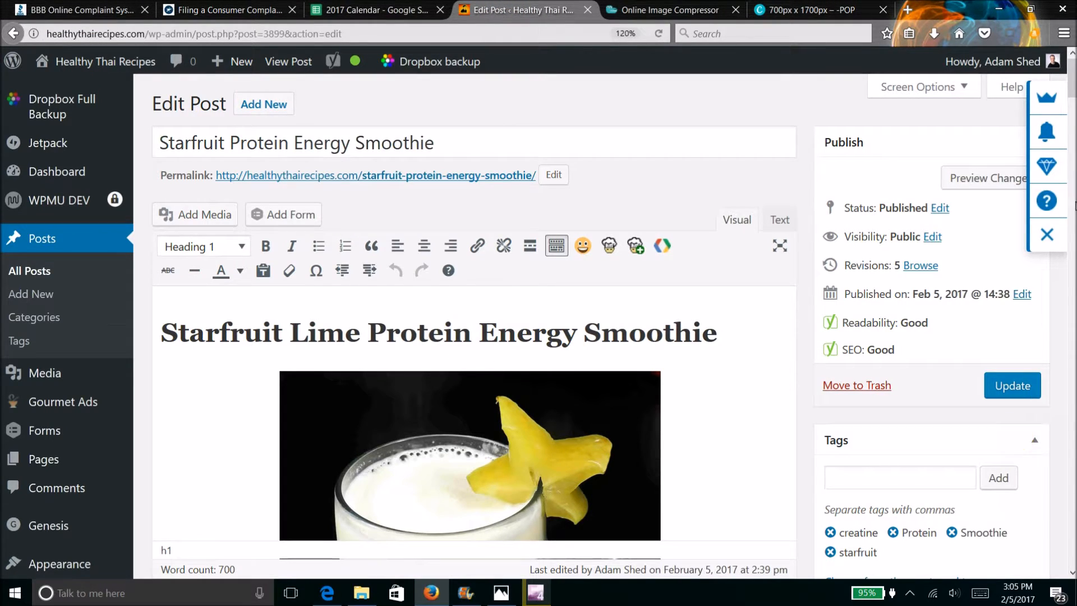
drag(1073, 84, 1072, 383)
mouse_move(41, 387)
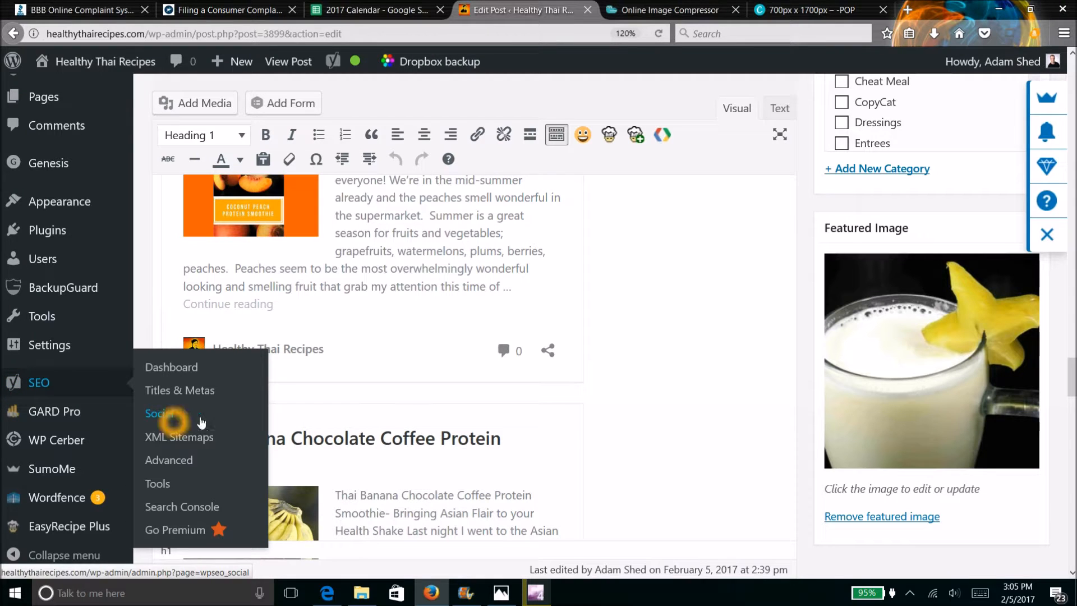
drag(1073, 376, 1073, 437)
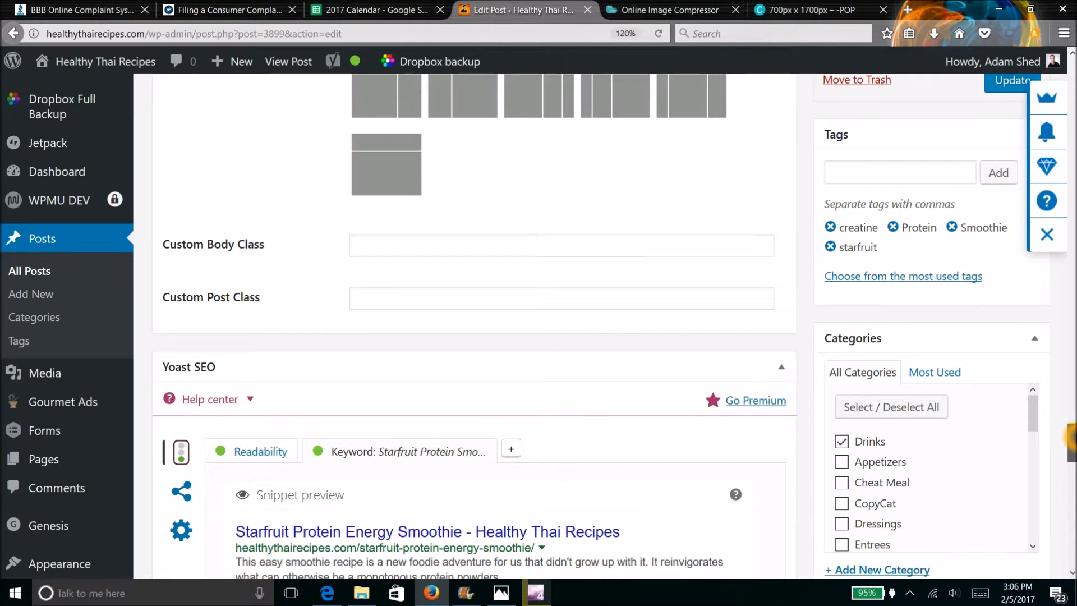
click(181, 492)
Set the post's Facebook title to "Starfruit Smoothie"
click(405, 519)
text(S)
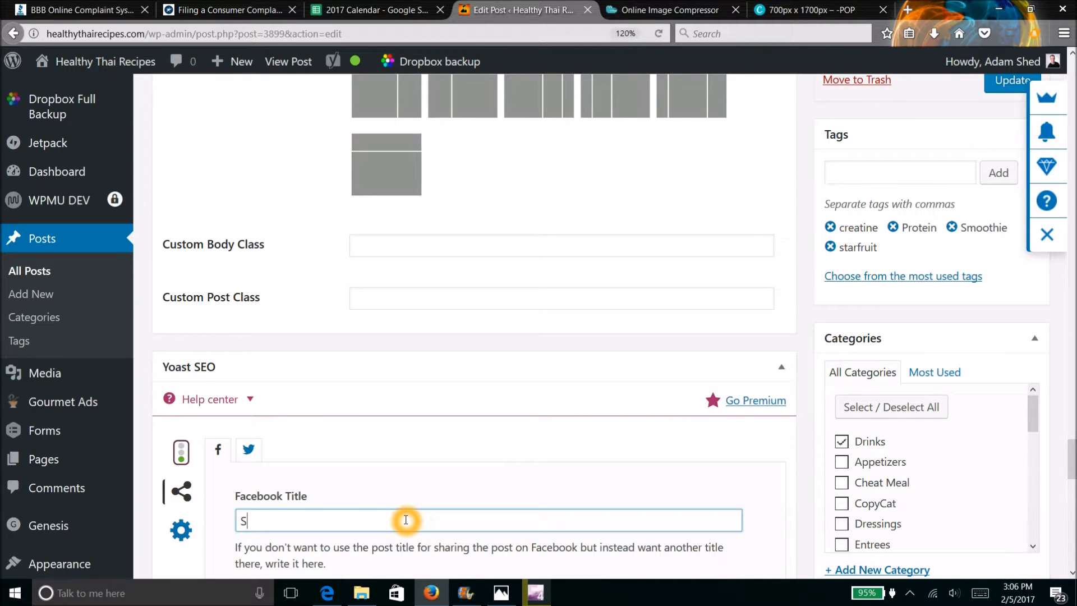
text(tar)
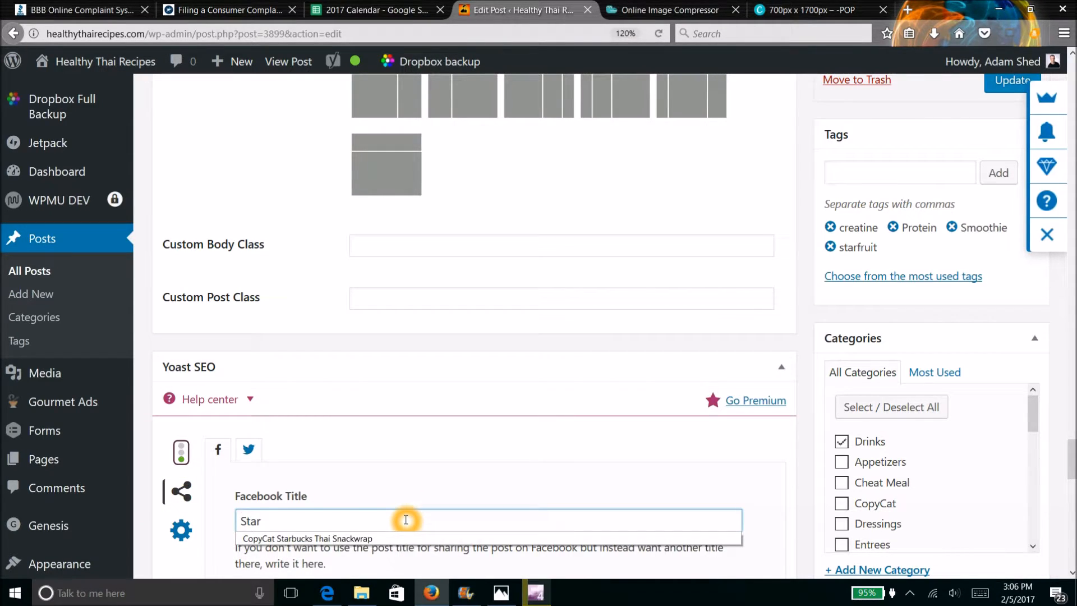
text(fruit)
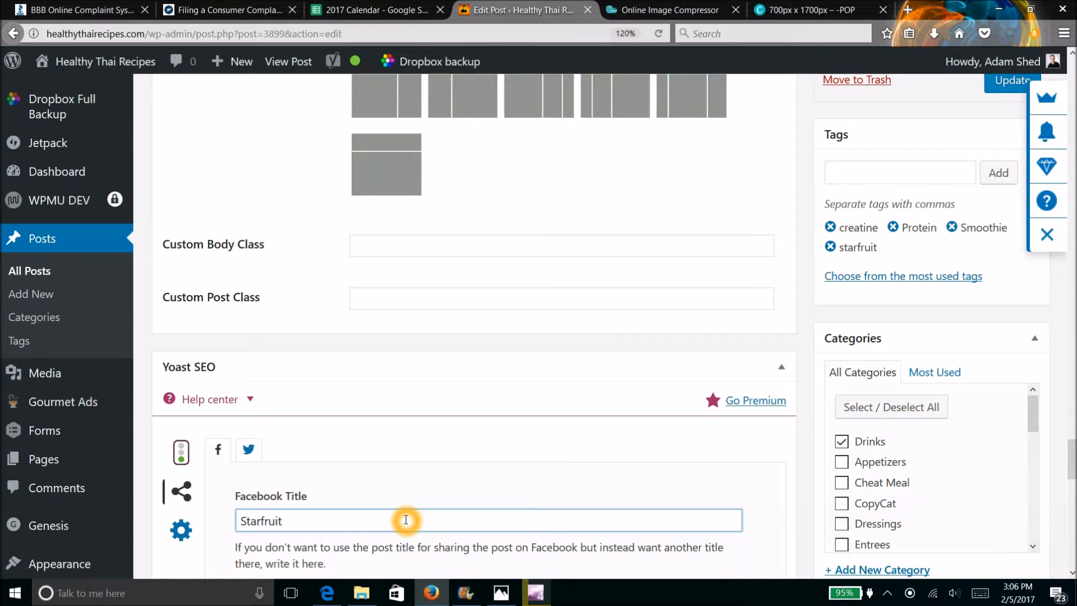
text( Smoothie)
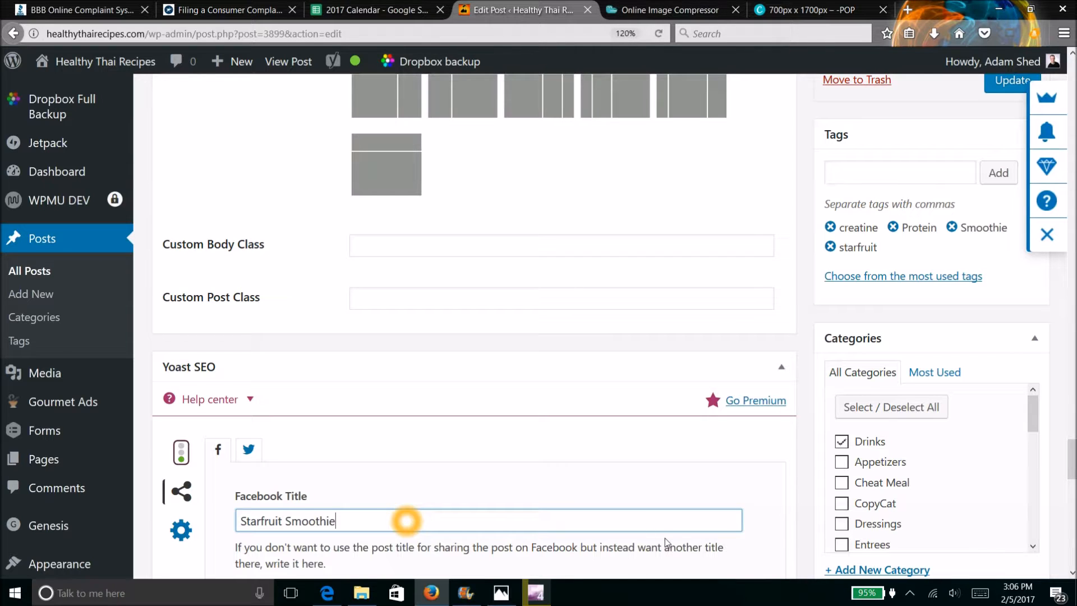
Fill the Facebook description with the post's meta description text, beginning "This easy smoothie recipe is a new foodie adventure for us"
scroll(1070, 462, down, 3)
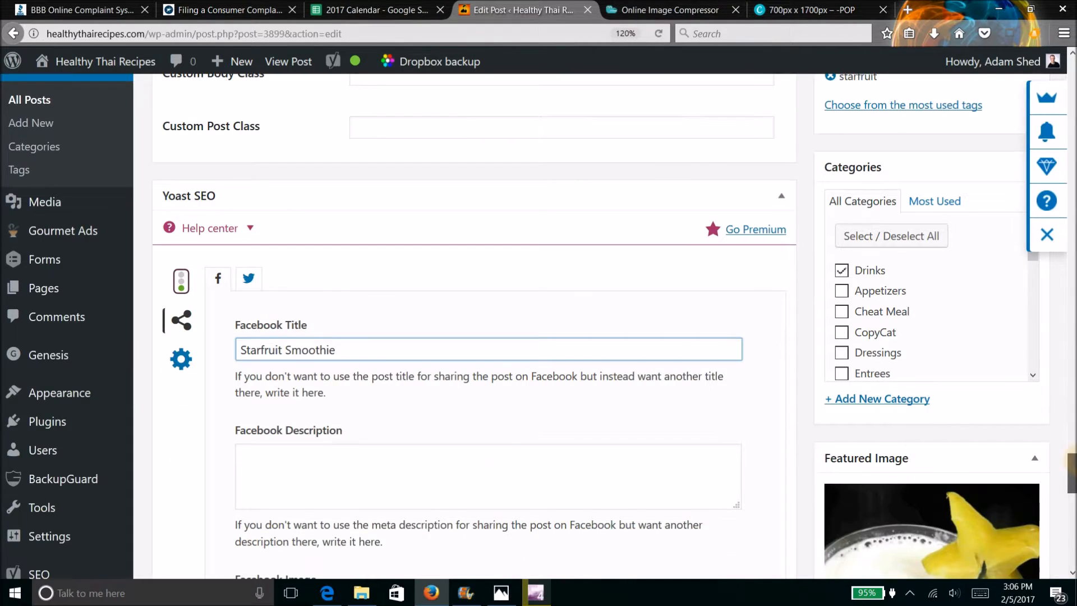
scroll(1071, 461, down, 1)
click(529, 397)
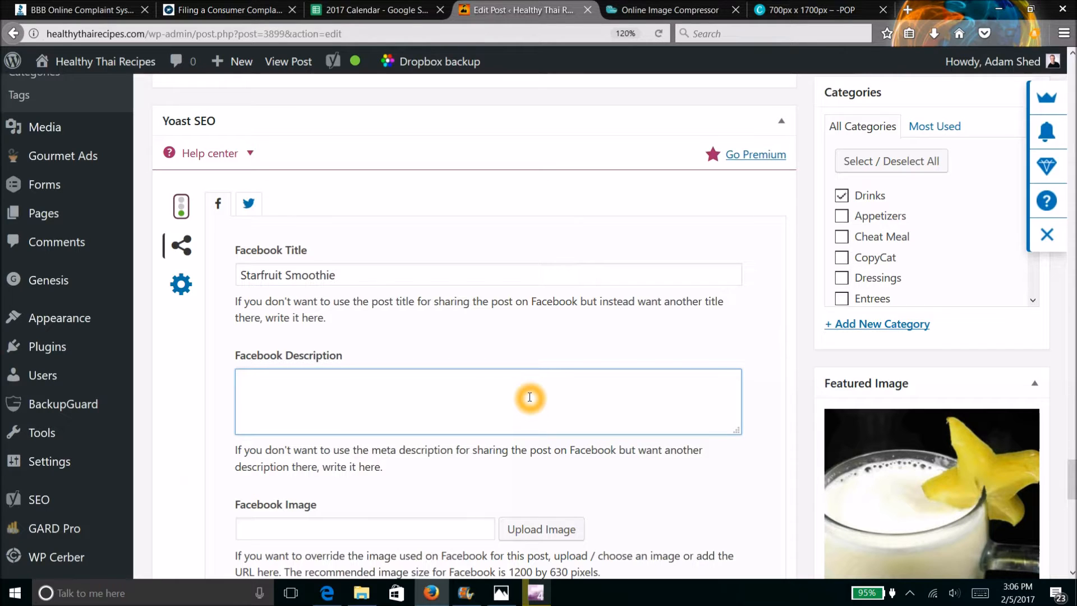
text(This easy smoothie recipe is a new foodie adventure for us that didn't grow up with it.  It reinvigorates what can otherwise be a monotonous routine of taking protein powders daily.)
click(497, 422)
Upload the compressed -POP-min image from the Desktop to the media library for the post's Facebook image
click(536, 532)
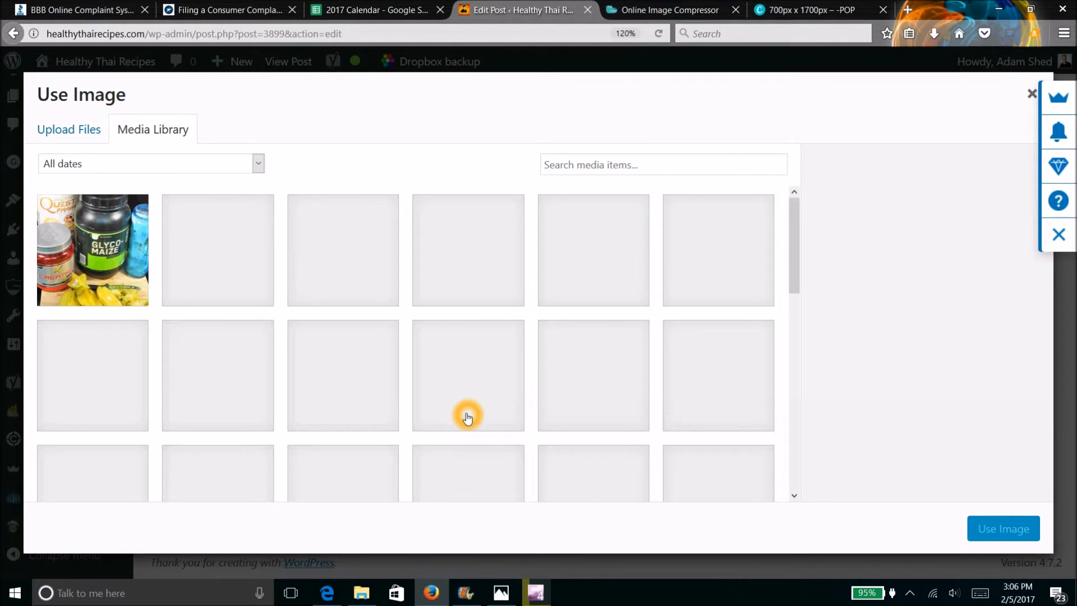
click(81, 130)
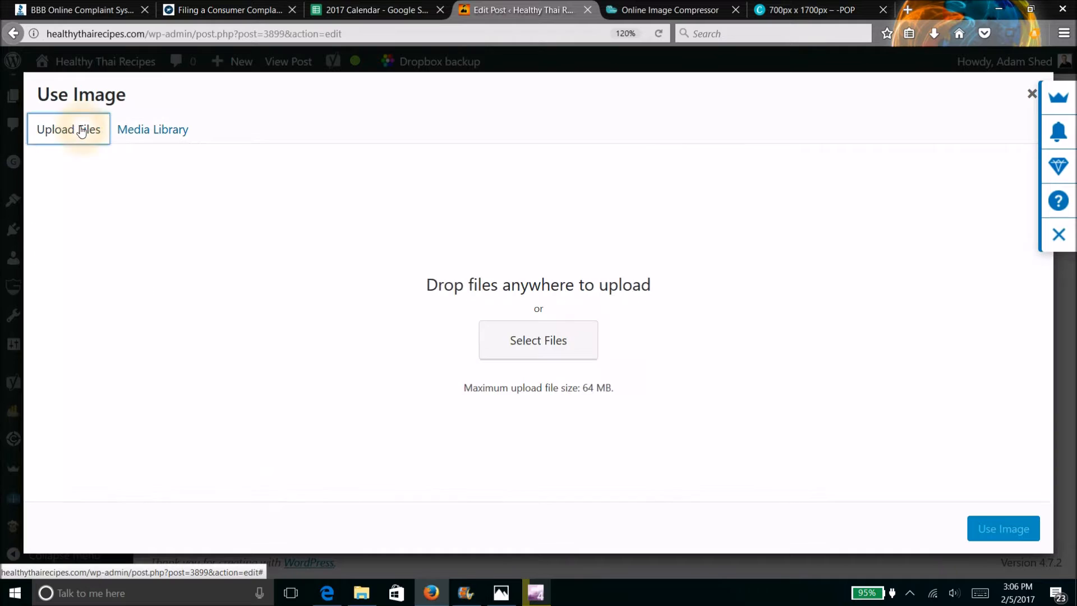
click(522, 342)
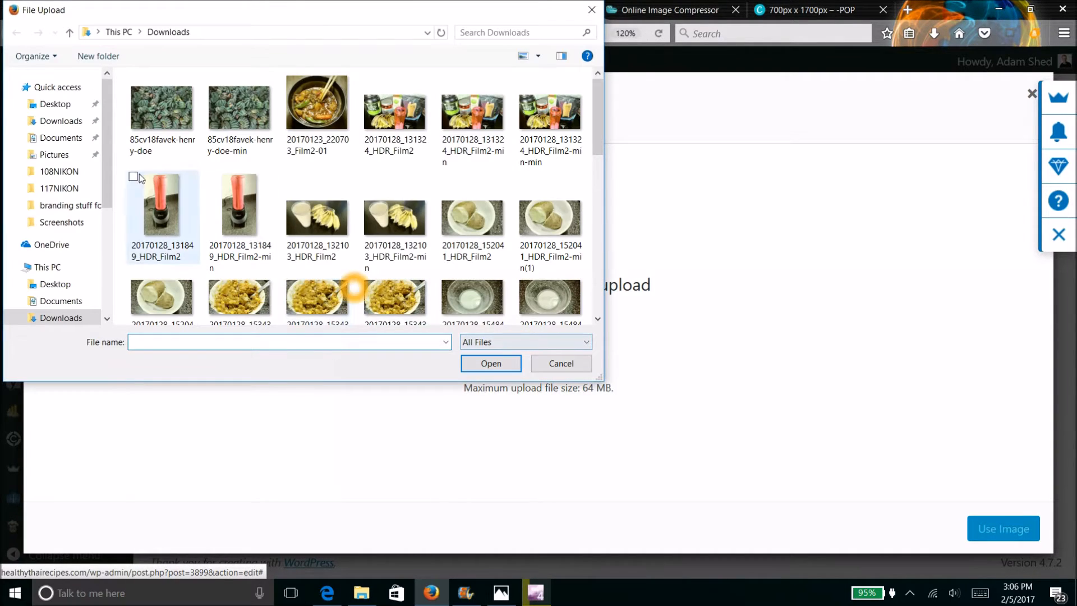
click(51, 105)
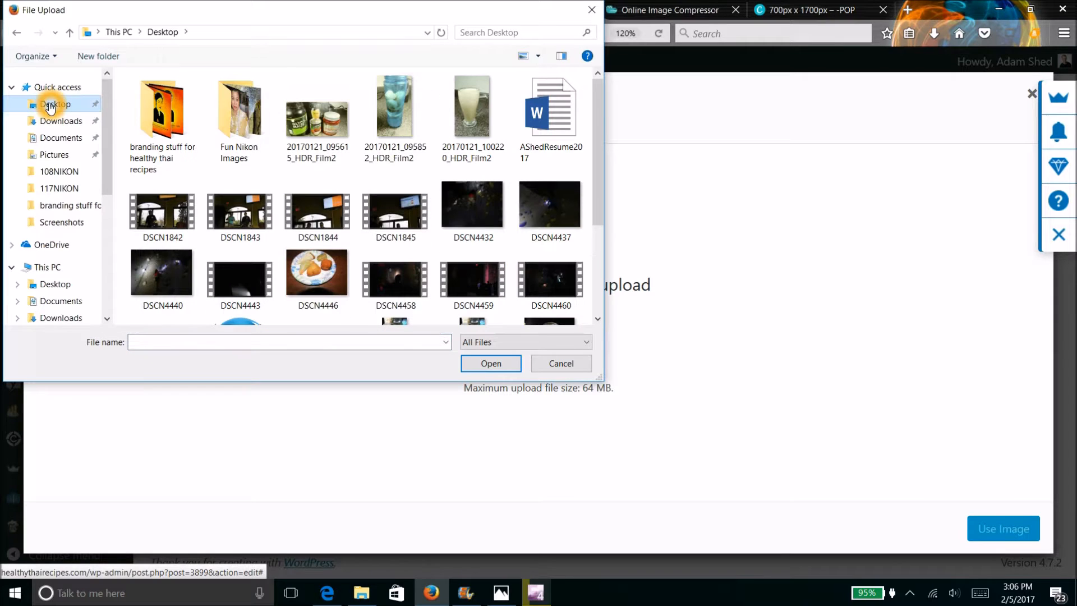
drag(599, 131, 586, 223)
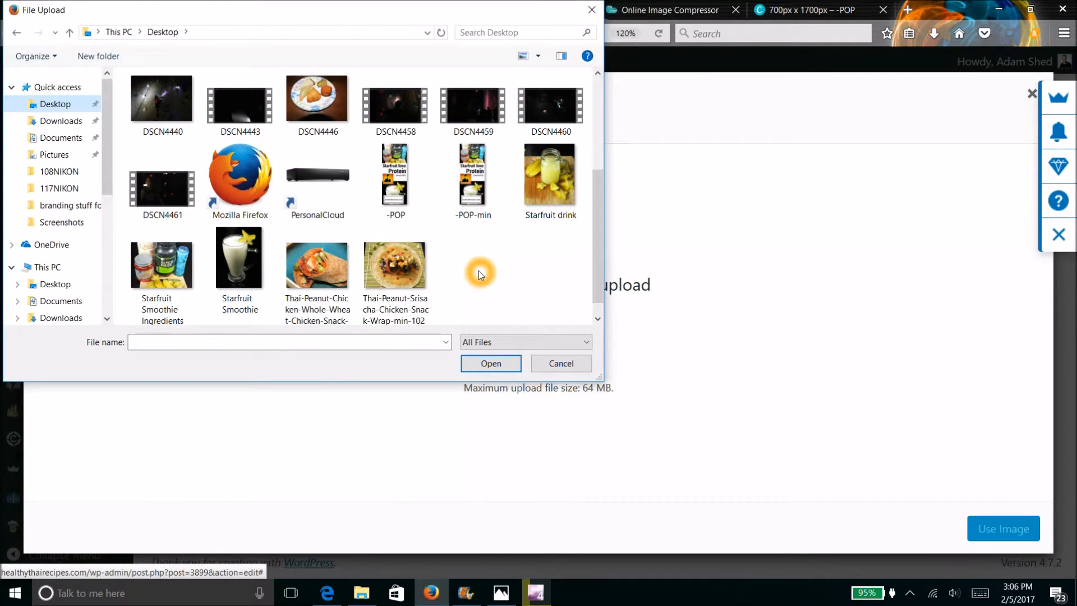
click(473, 187)
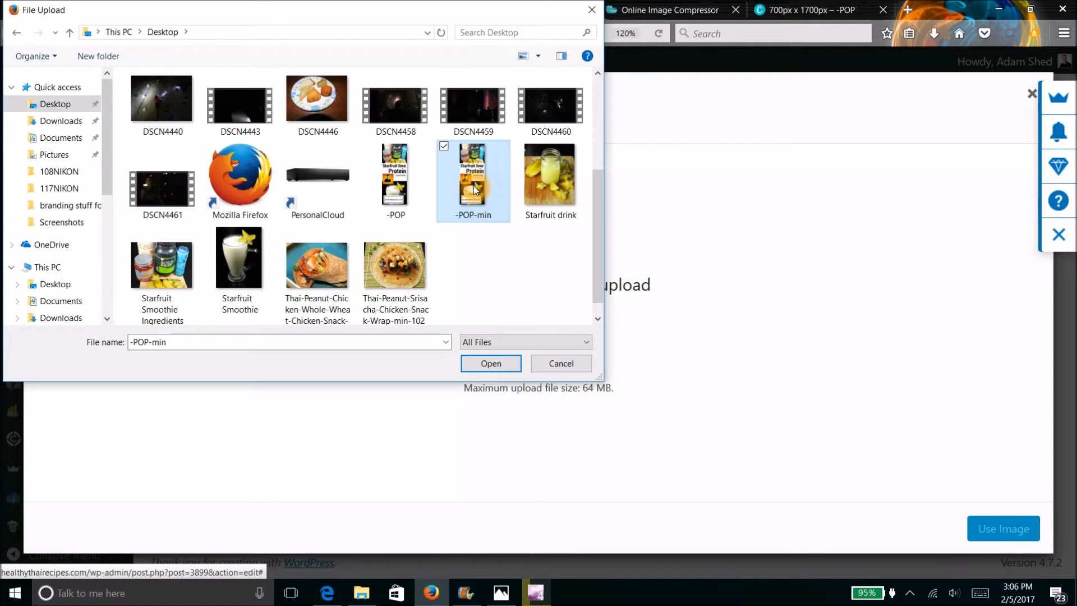
click(489, 364)
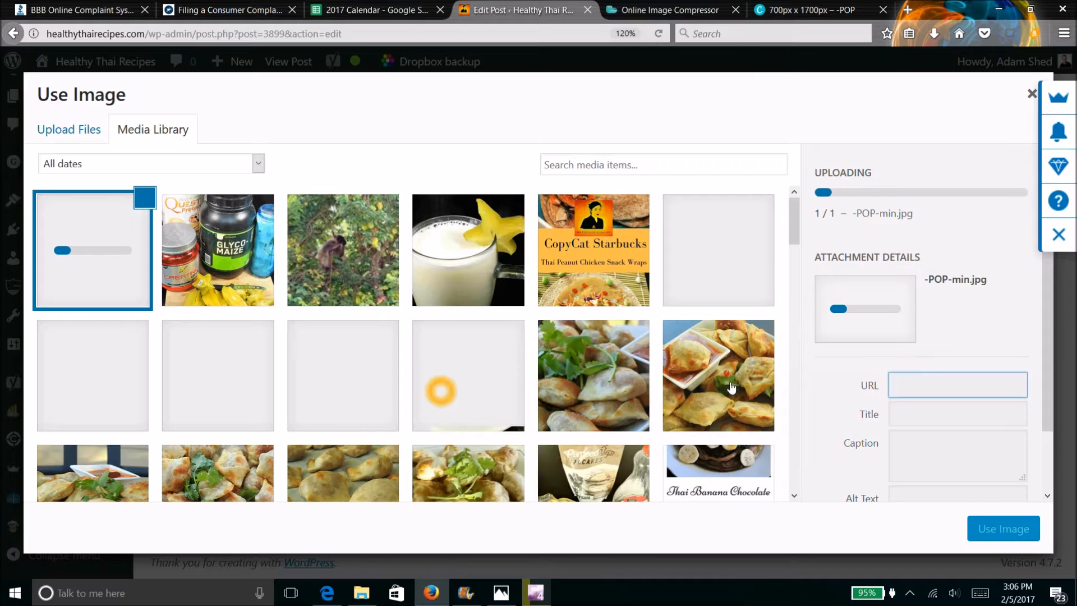
click(966, 343)
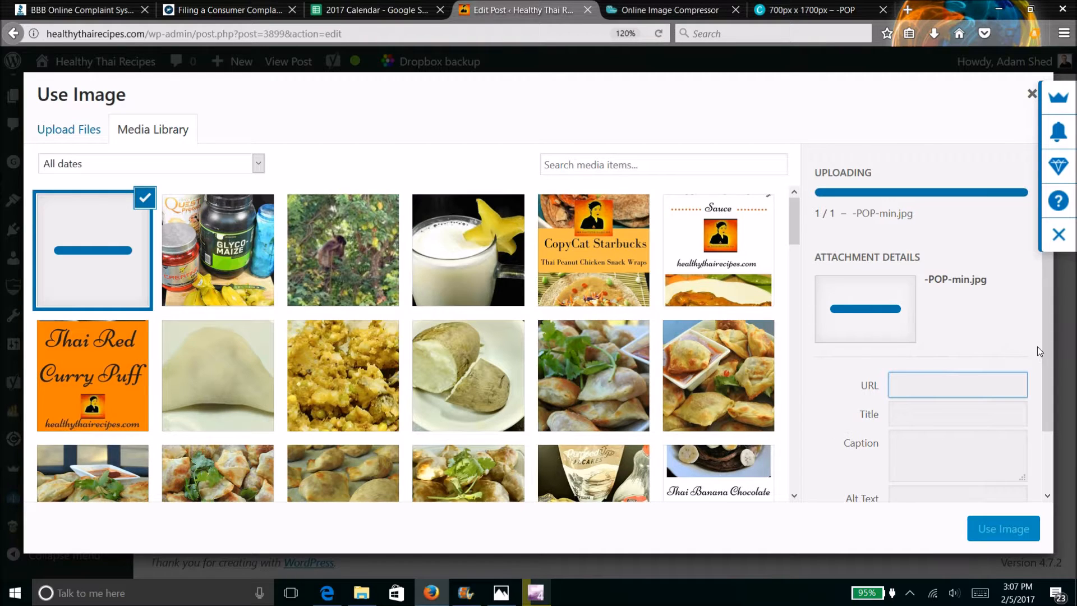
click(1048, 327)
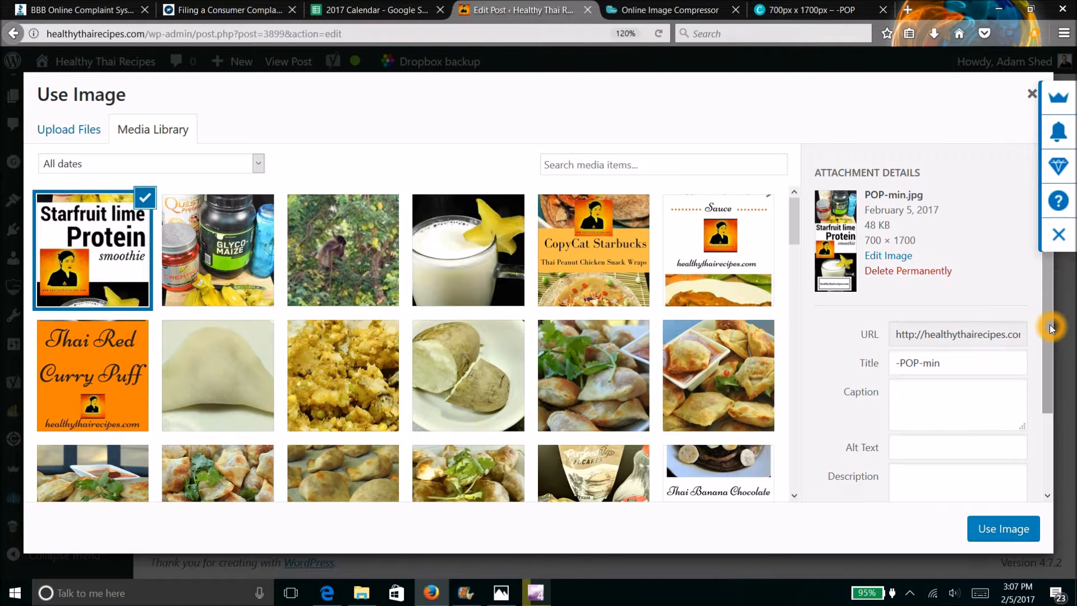
Set the uploaded image's title to "Starfruit lime protein smoothie" in the attachment details
drag(958, 370, 893, 371)
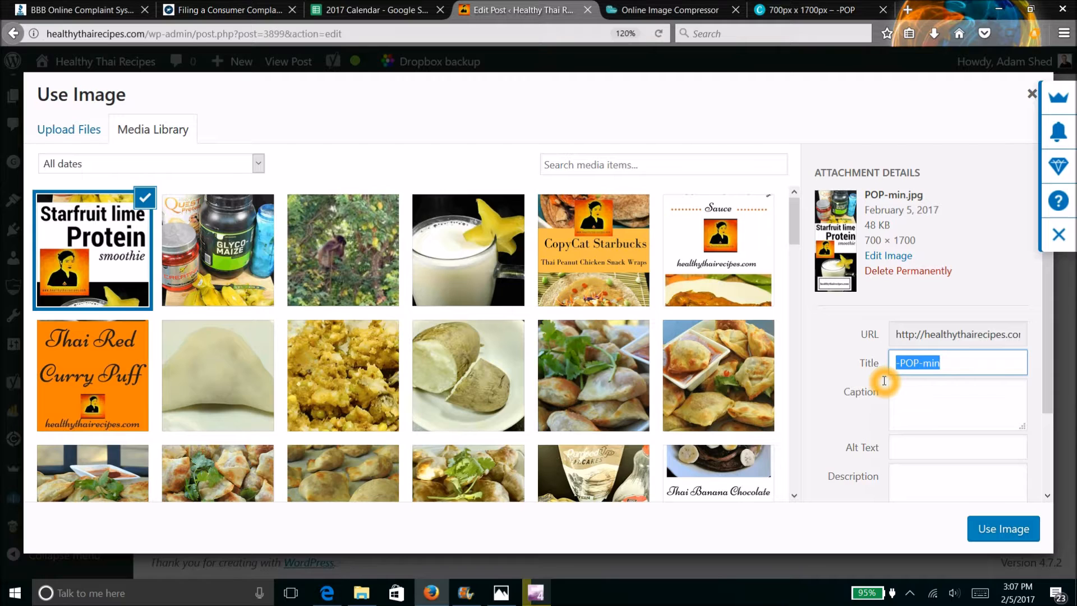
text(Star)
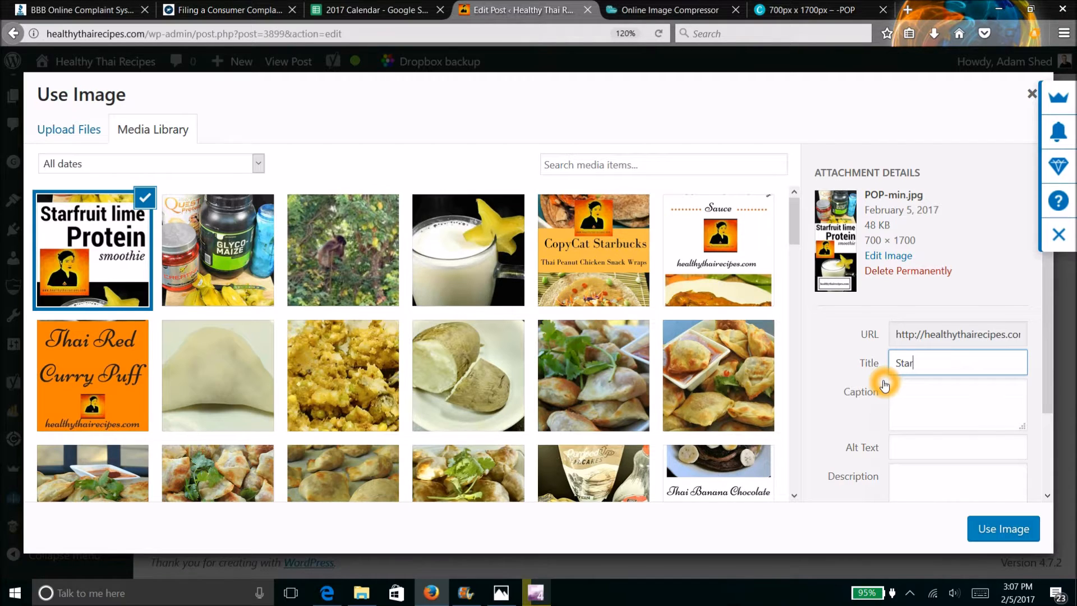
text(fruite )
text(lime)
text( pr)
text(otein )
text(smoothie)
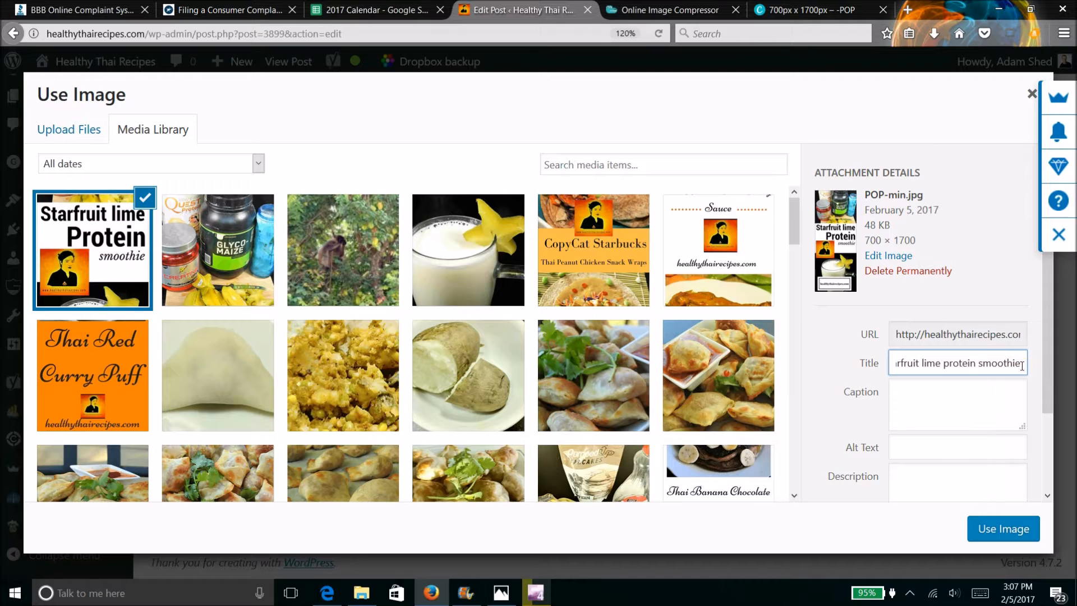
Copy the image title into the caption so that it reads "Starfruit lime protein smoothie" only once
drag(1021, 366, 874, 365)
key(ctrl+c)
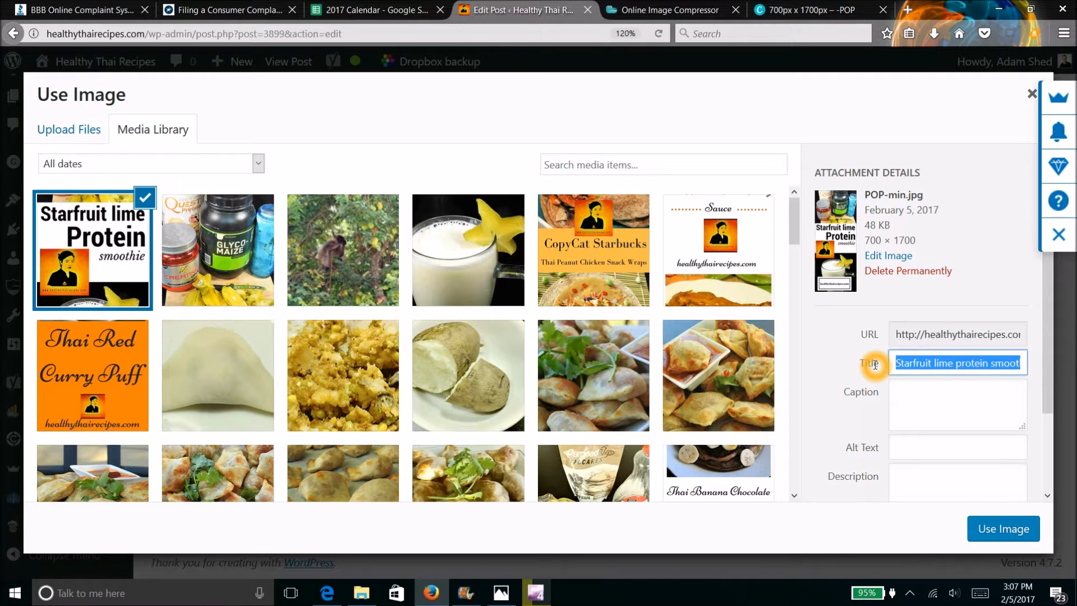
click(922, 405)
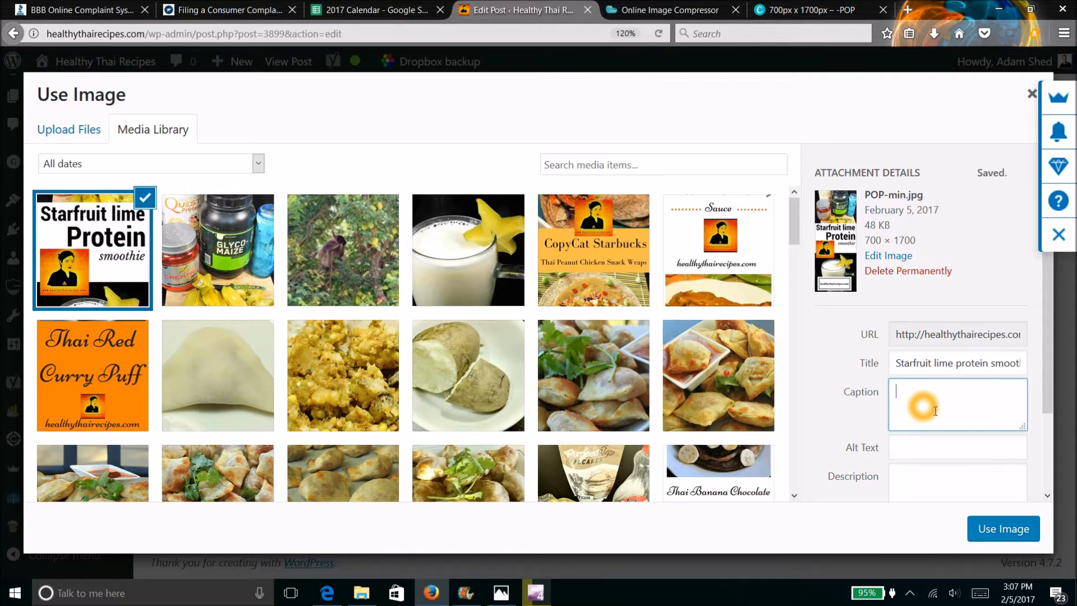
key(ctrl+v)
key(ctrl+v)
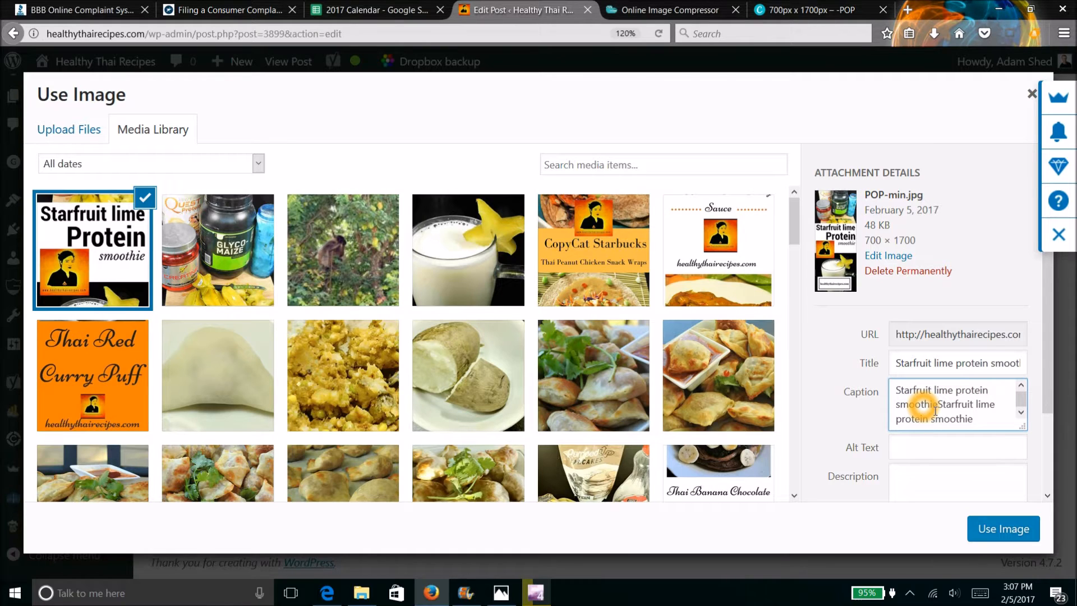
key(BackSpace)
key(BackSpace)
key(BackSpace)
key(BackSpace)
key(BackSpace)
key(BackSpace)
key(BackSpace)
key(BackSpace)
key(BackSpace)
key(BackSpace)
key(BackSpace)
key(BackSpace)
key(BackSpace)
key(BackSpace)
key(BackSpace)
key(BackSpace)
key(BackSpace)
key(BackSpace)
key(BackSpace)
key(BackSpace)
key(BackSpace)
key(BackSpace)
key(BackSpace)
key(BackSpace)
key(BackSpace)
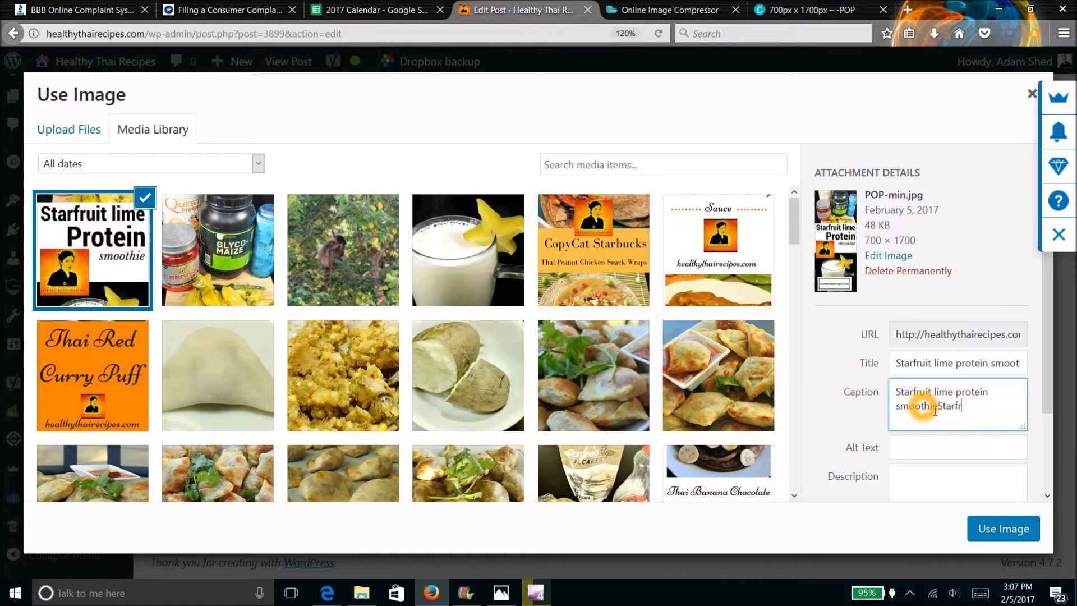
key(BackSpace)
key(BackSpace)
key(BackSpace)
Fill the image's description and alt text with "Starfruit lime protein smoothie"
click(931, 484)
key(ctrl+v)
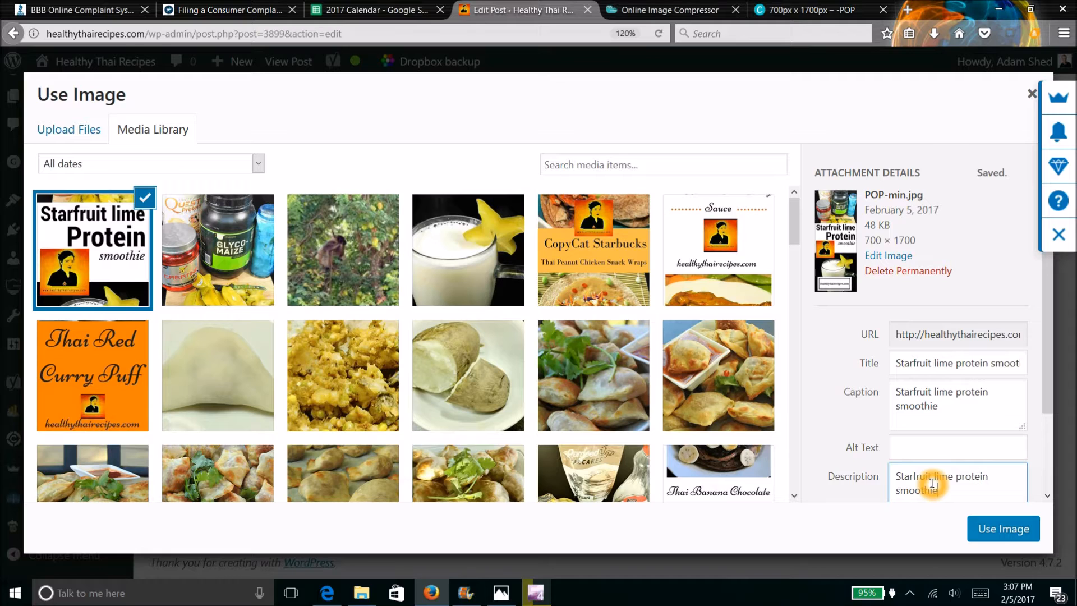
click(930, 452)
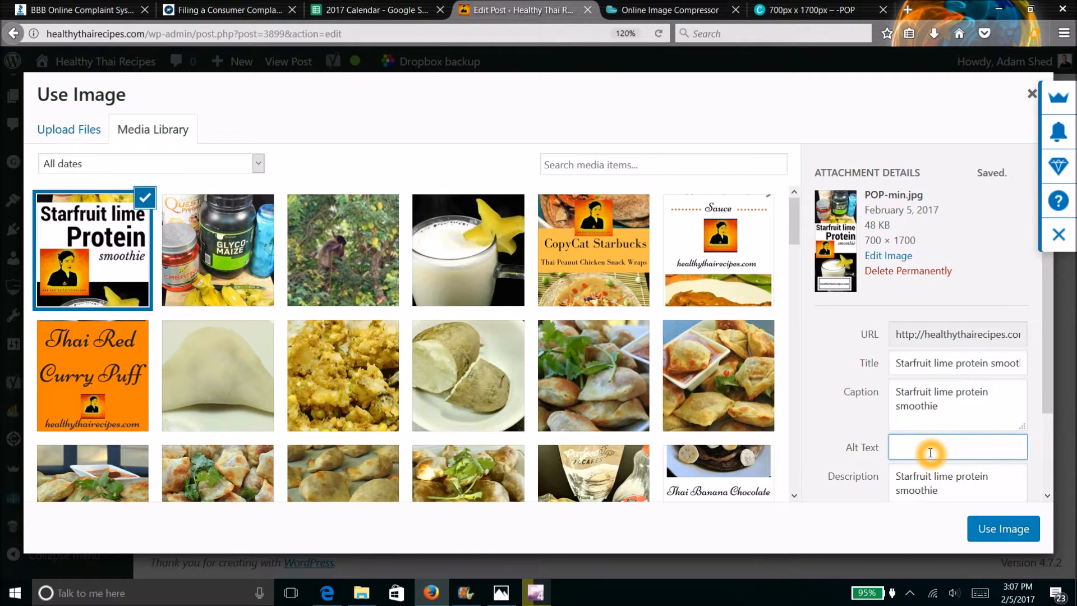
key(ctrl+v)
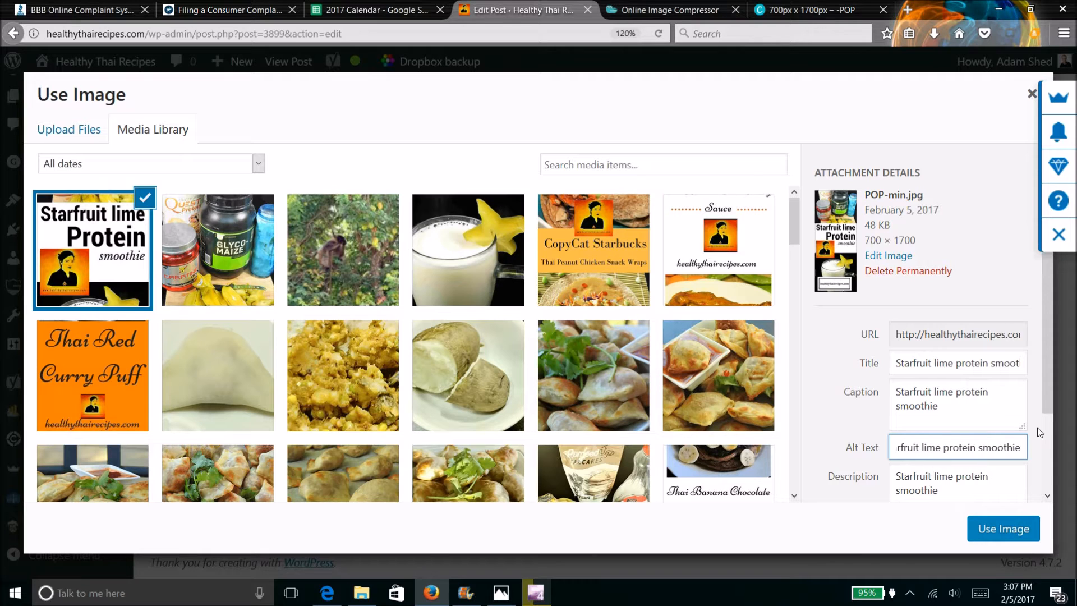
Use the selected image as the post's Facebook image and update the post
drag(1045, 407, 1046, 499)
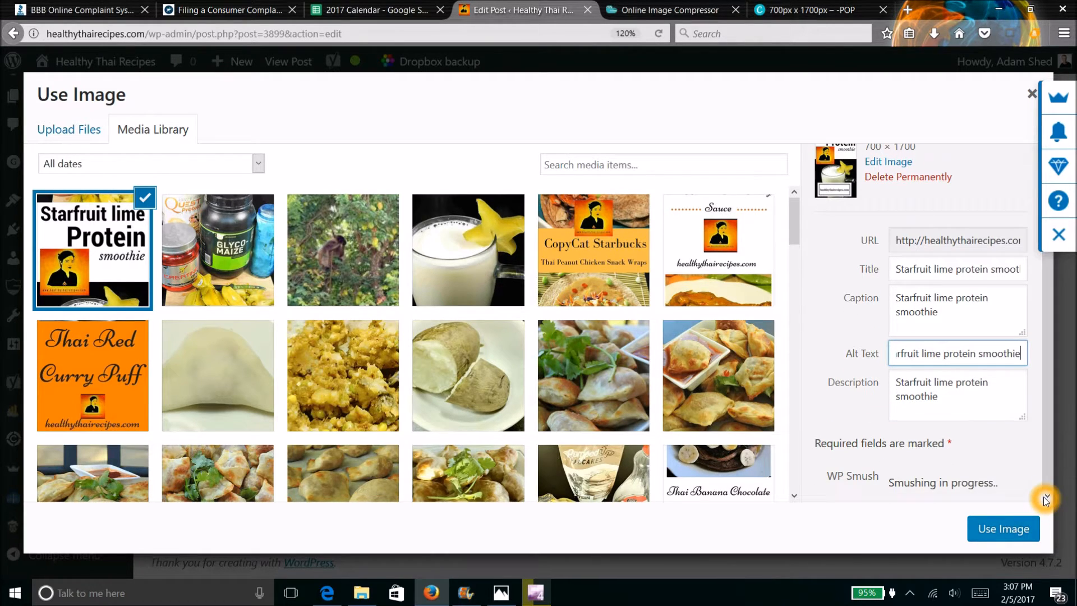
click(1002, 529)
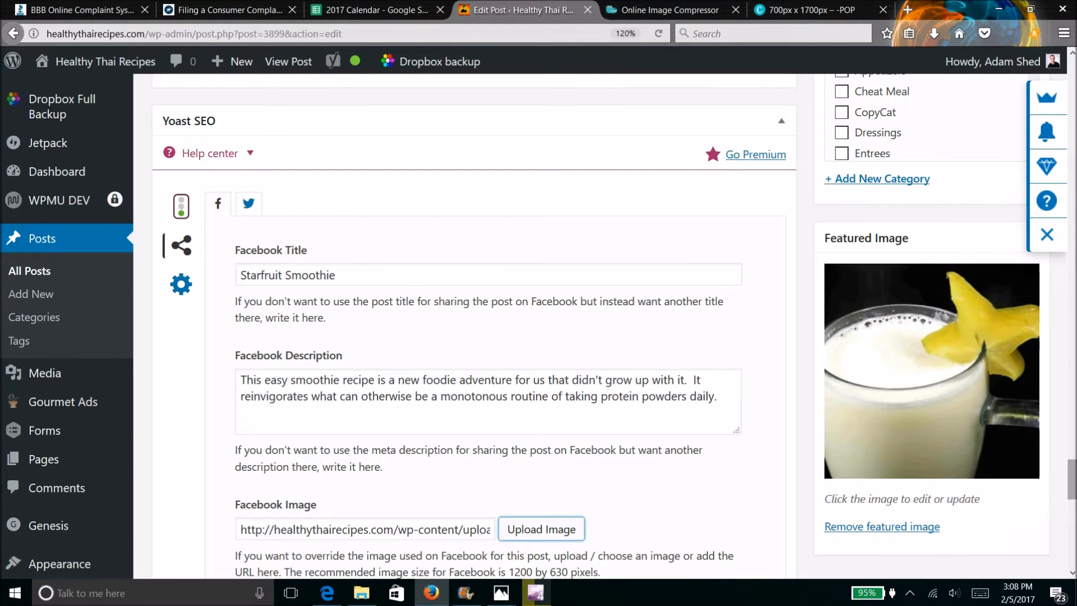
drag(1071, 479, 1071, 427)
click(1010, 358)
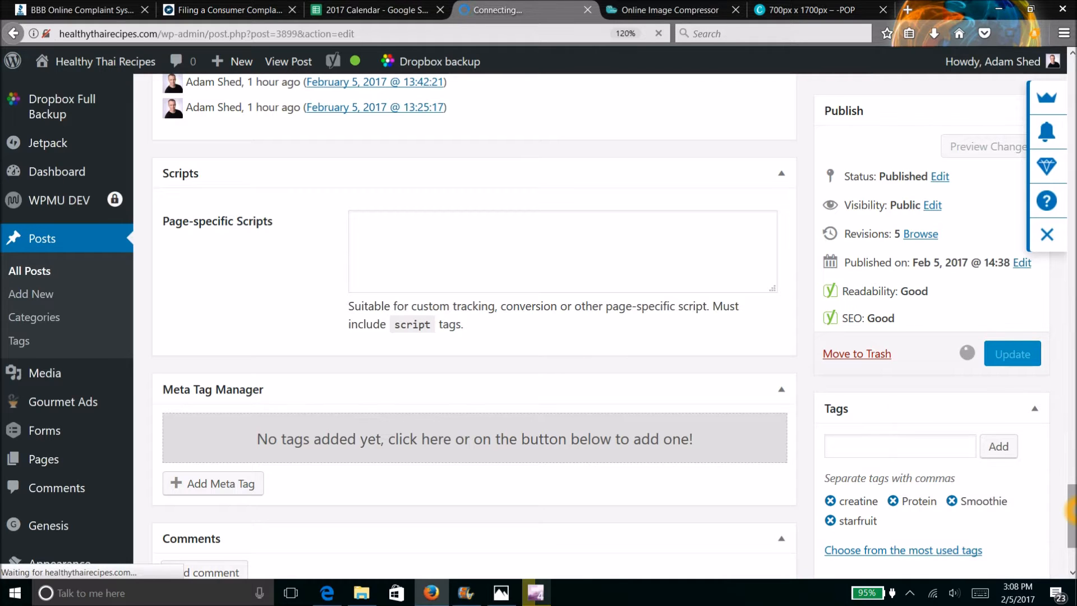
drag(1071, 511, 1071, 457)
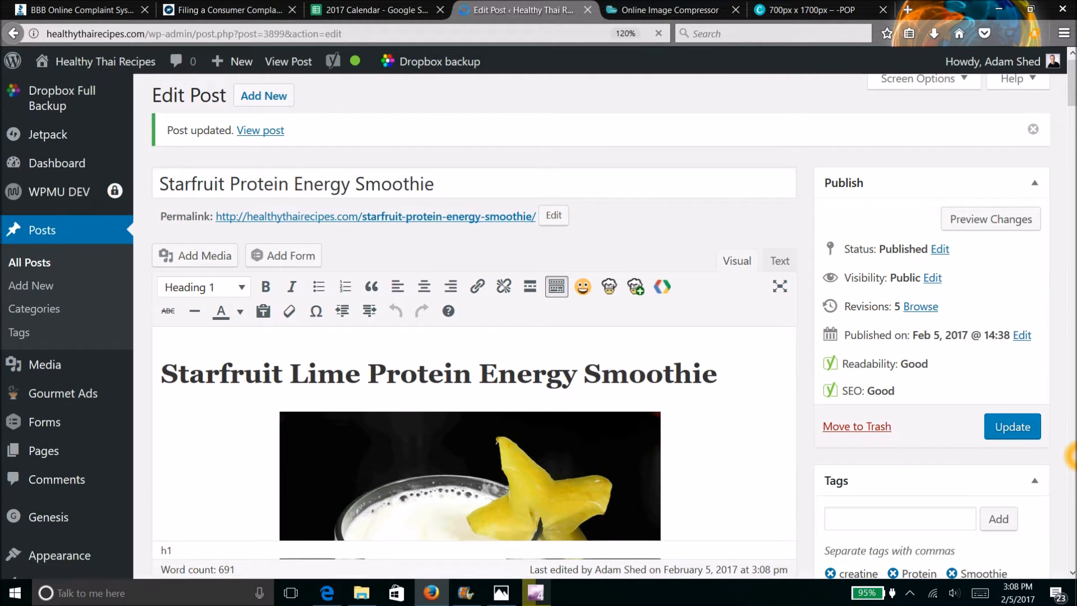
click(1014, 427)
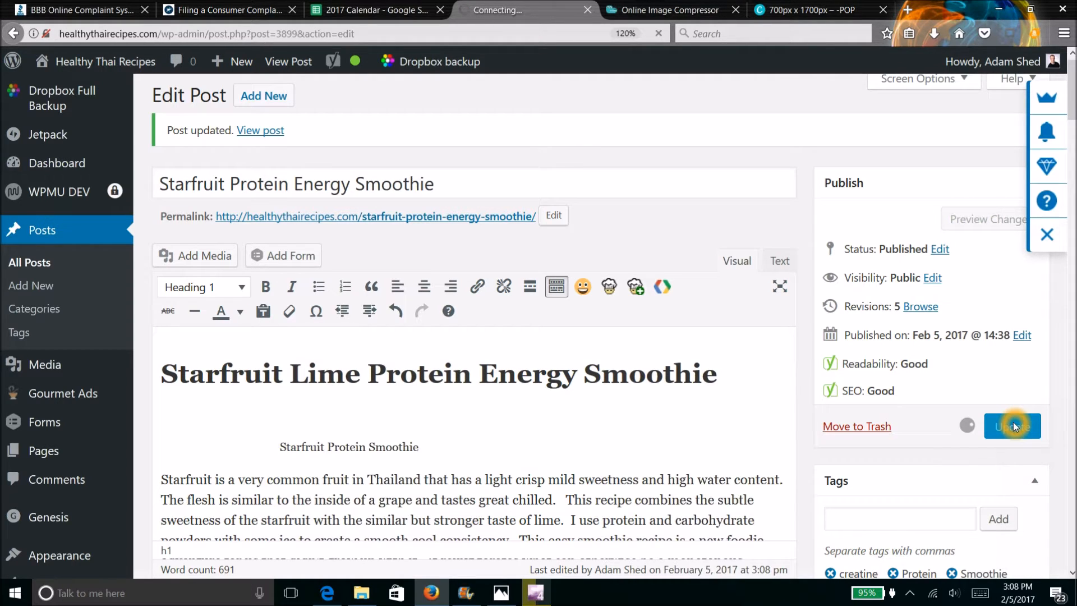
click(621, 351)
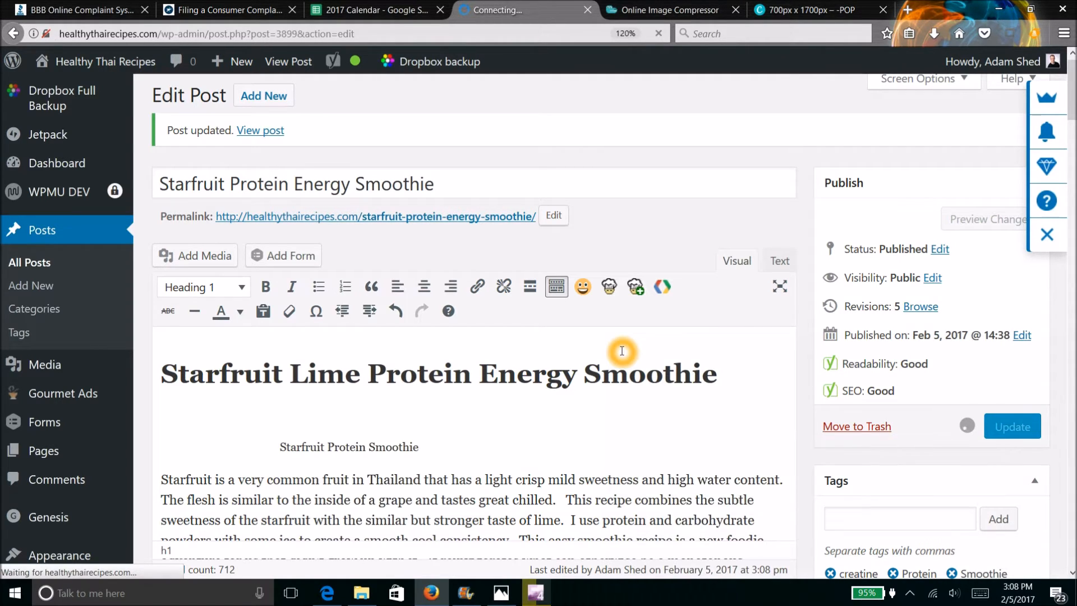
click(519, 409)
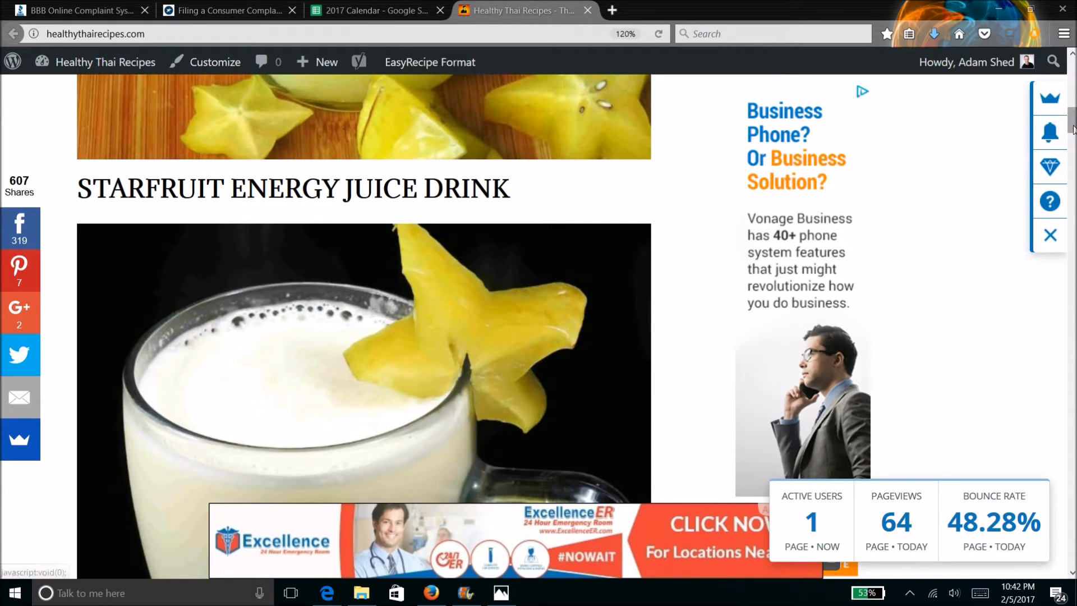
Open the Starfruit Protein Energy Smoothie post from the site's home page and bring up its Pinterest share options
drag(1072, 129, 1073, 136)
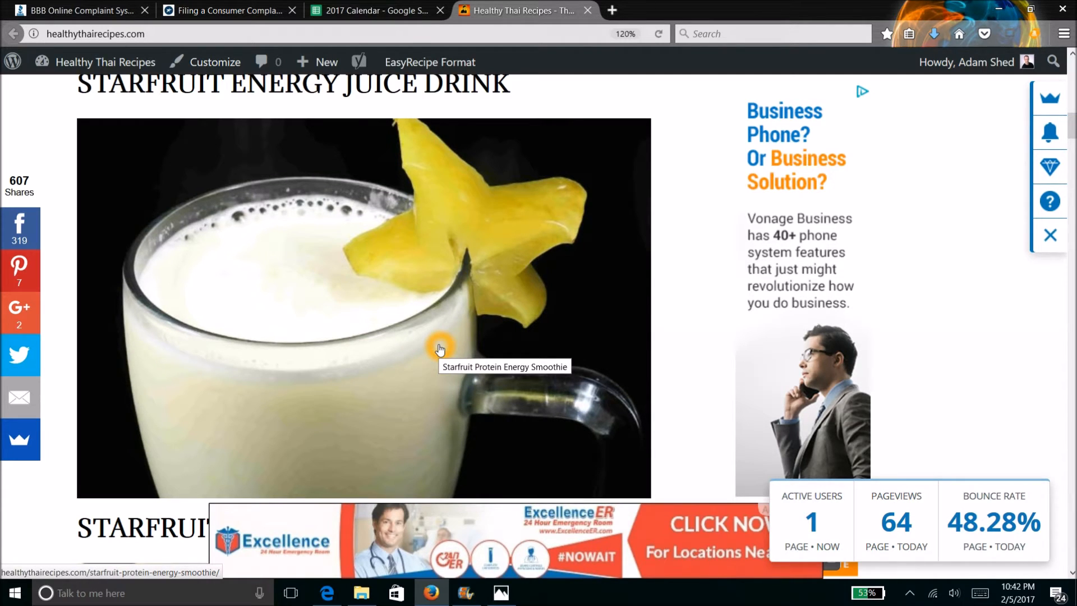
click(374, 358)
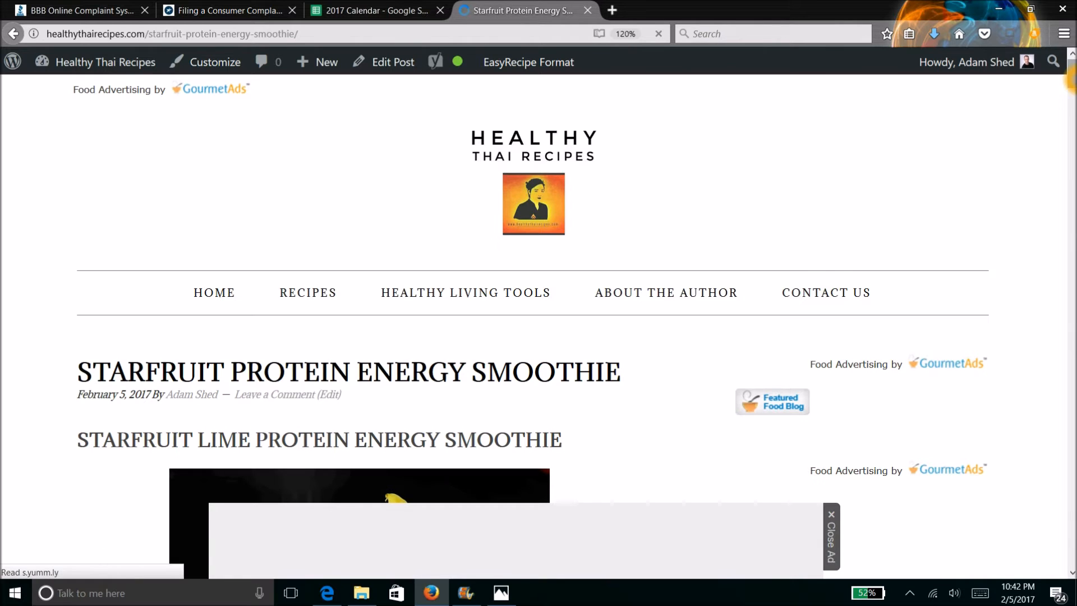
scroll(538, 322, down, 3)
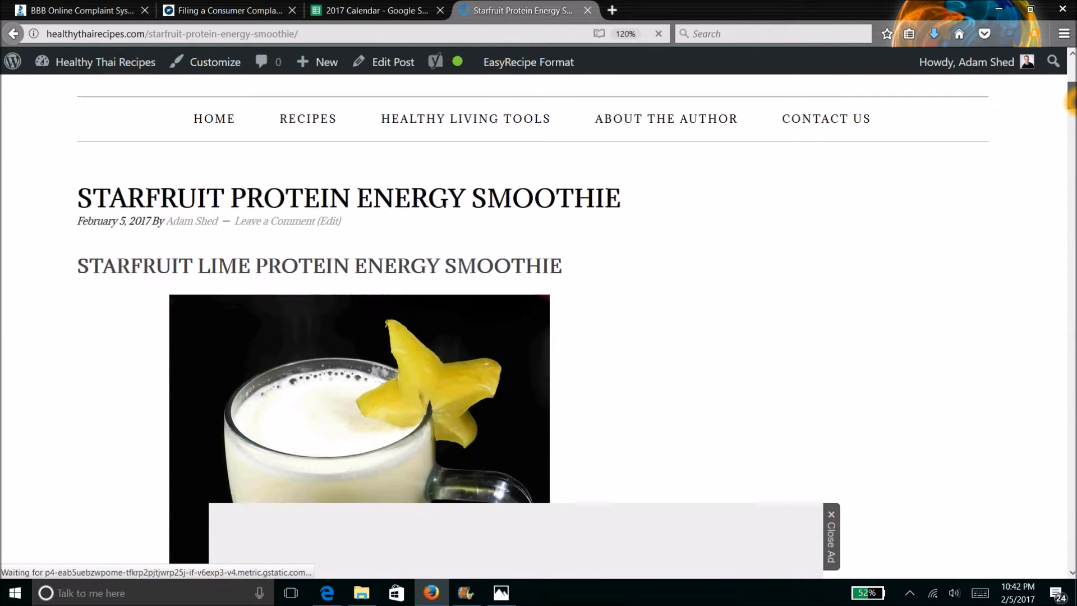
scroll(538, 322, down, 10)
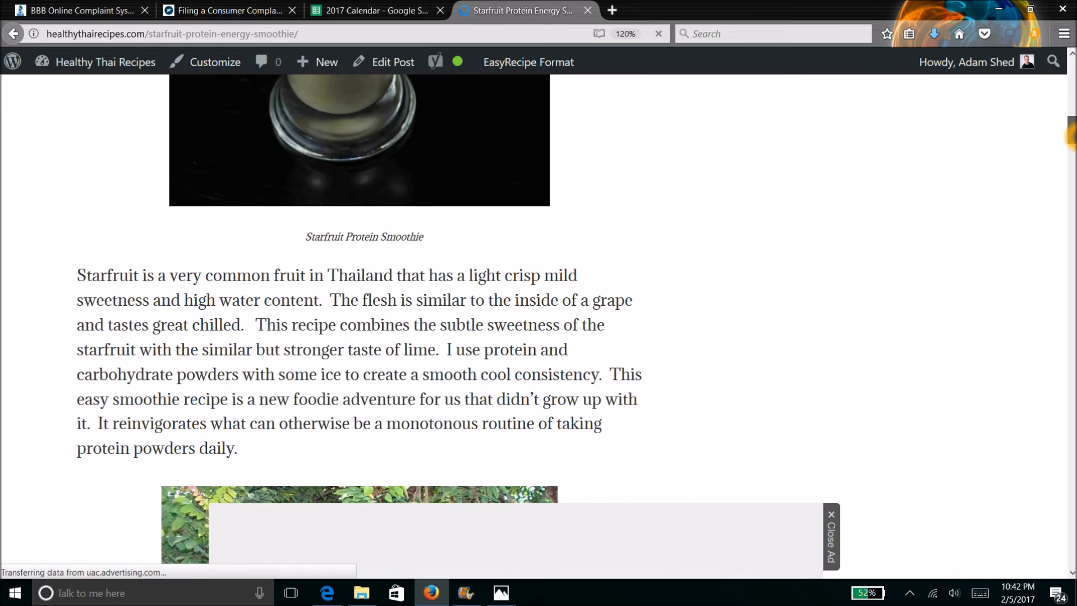
scroll(539, 322, down, 5)
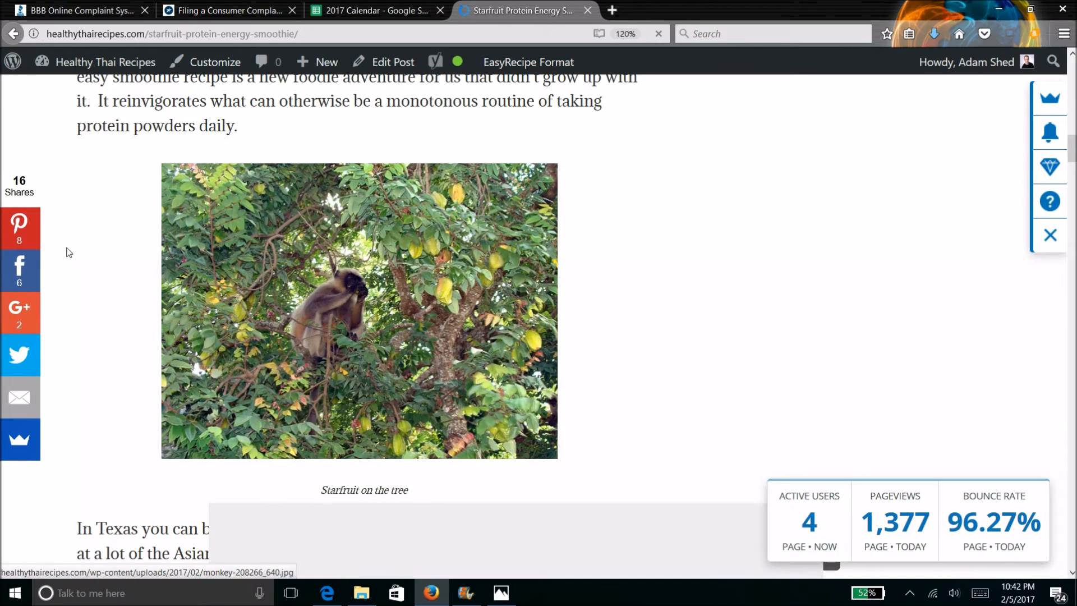
click(19, 237)
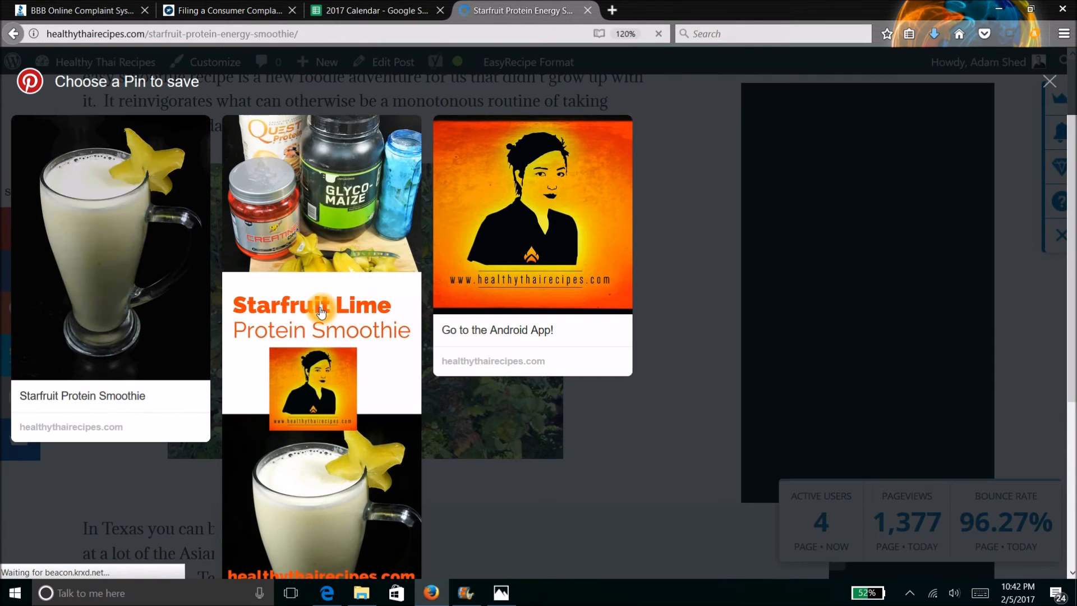
Examine the images offered for pinning, including the full Starfruit Lime Protein Smoothie graphic and its description
mouse_move(360, 338)
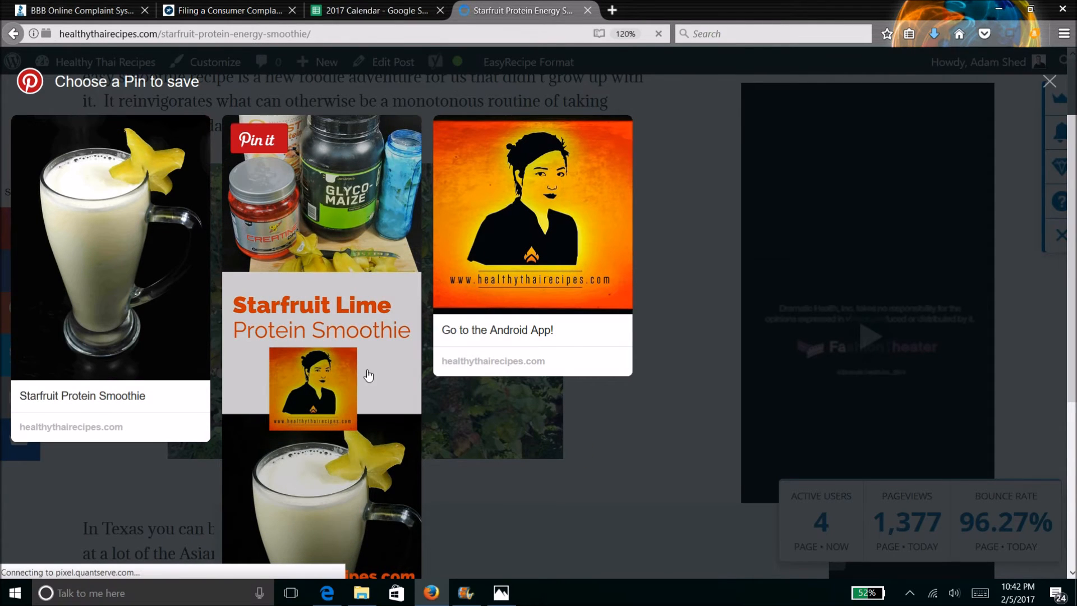
click(369, 414)
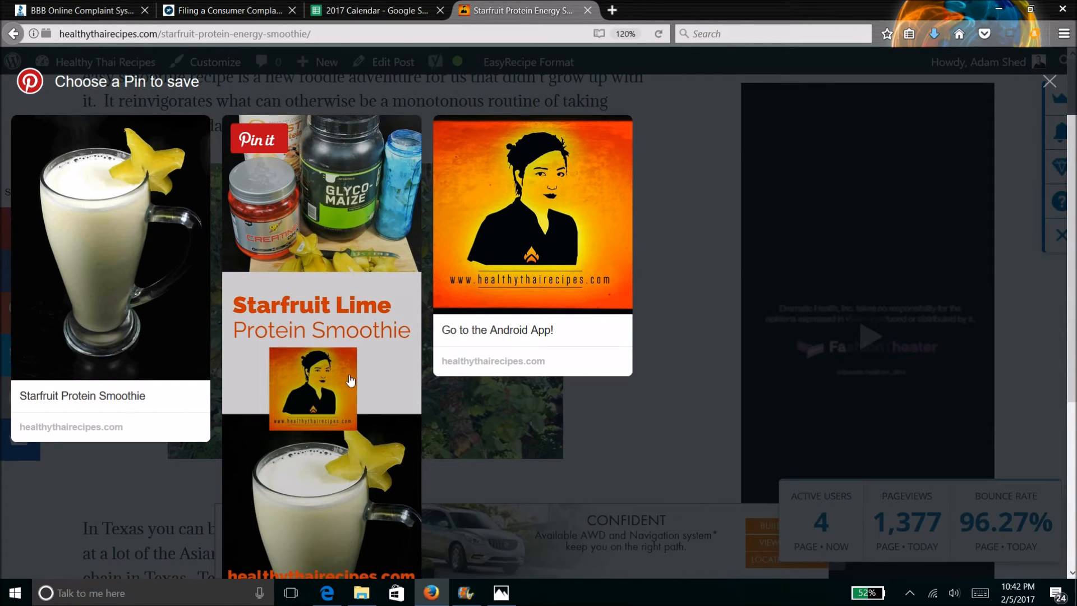
scroll(1066, 235, down, 1)
drag(1069, 235, 1069, 297)
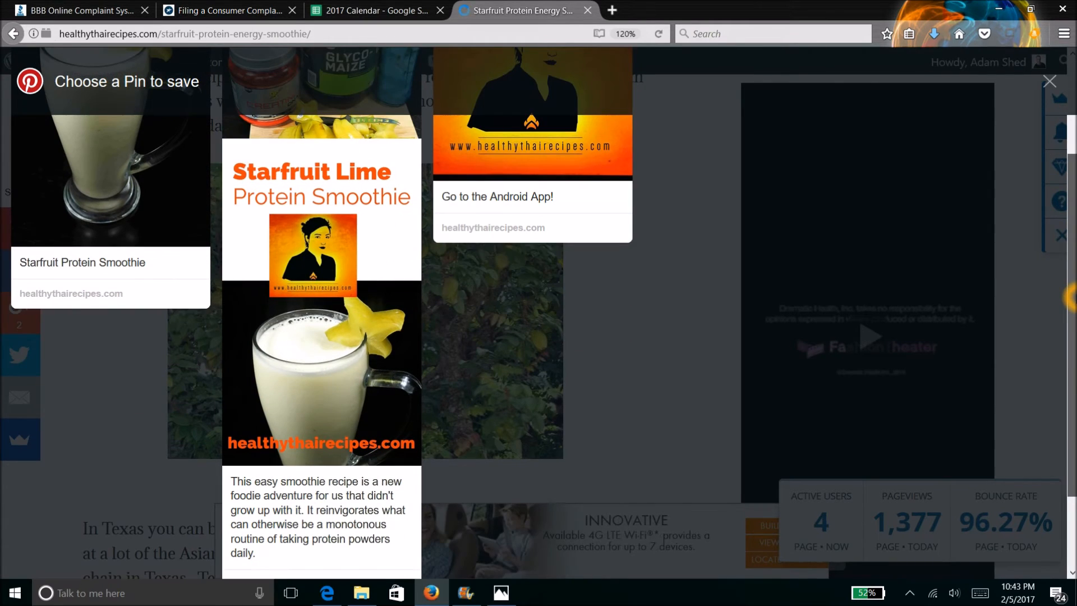
drag(1070, 287, 1070, 168)
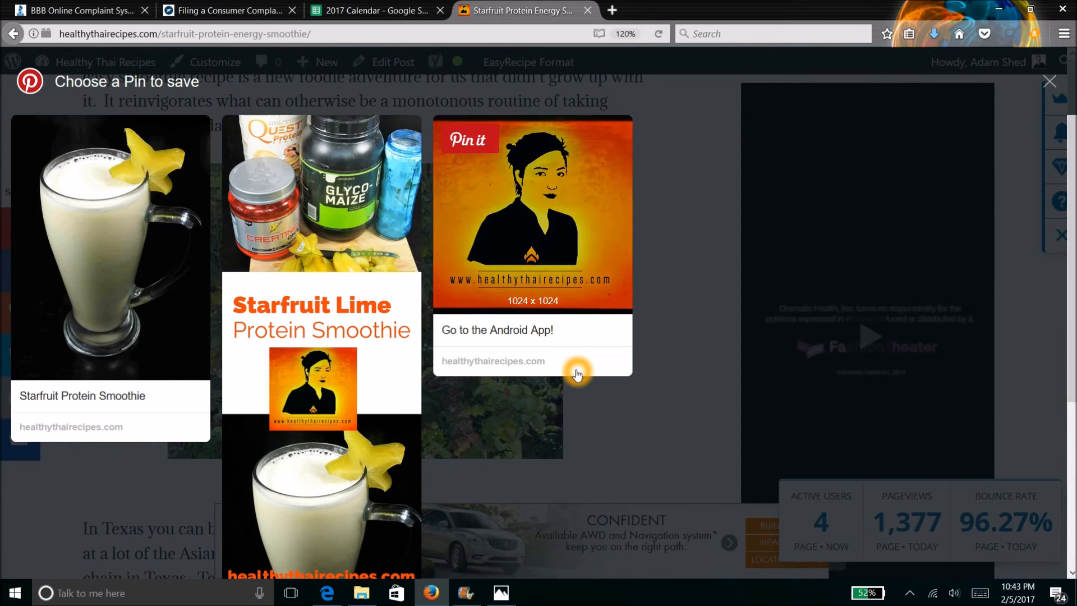